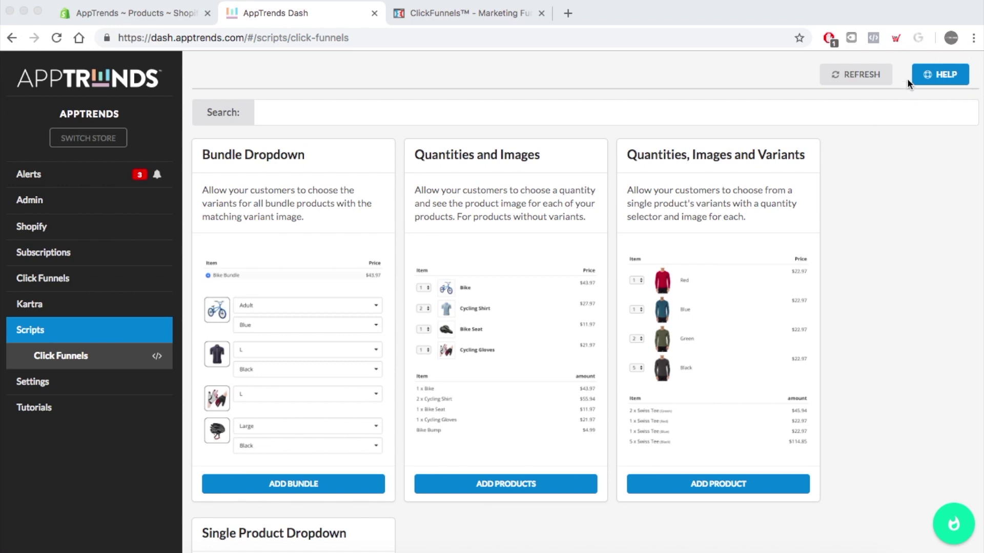
{"action": "left_click", "coordinate": [943, 76]}
{"action": "left_click", "coordinate": [943, 76]}
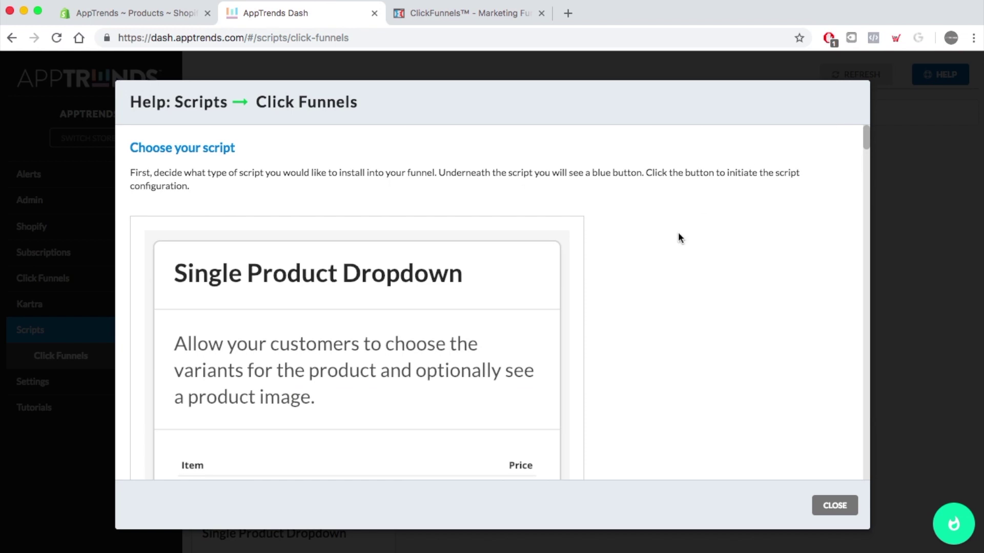
{"action": "scroll", "coordinate": [692, 268], "scroll_direction": "down", "scroll_amount": 15}
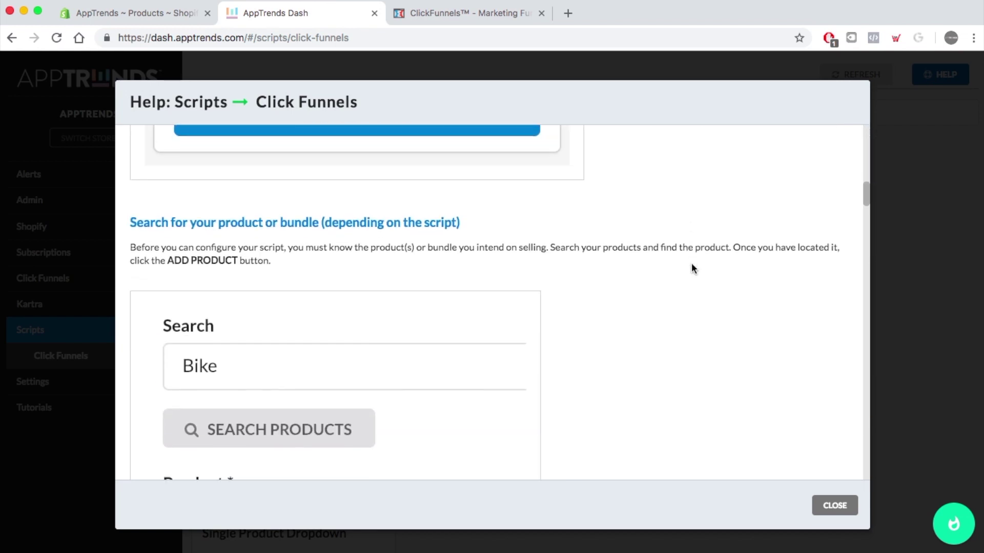
{"action": "scroll", "coordinate": [691, 264], "scroll_direction": "down", "scroll_amount": 10}
{"action": "scroll", "coordinate": [692, 264], "scroll_direction": "up", "scroll_amount": 15}
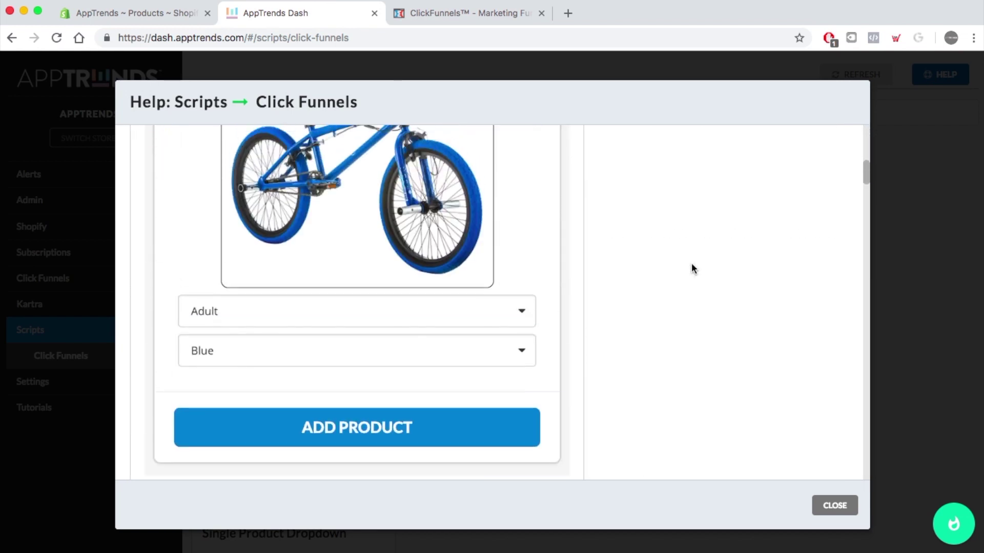
{"action": "left_click", "coordinate": [835, 506]}
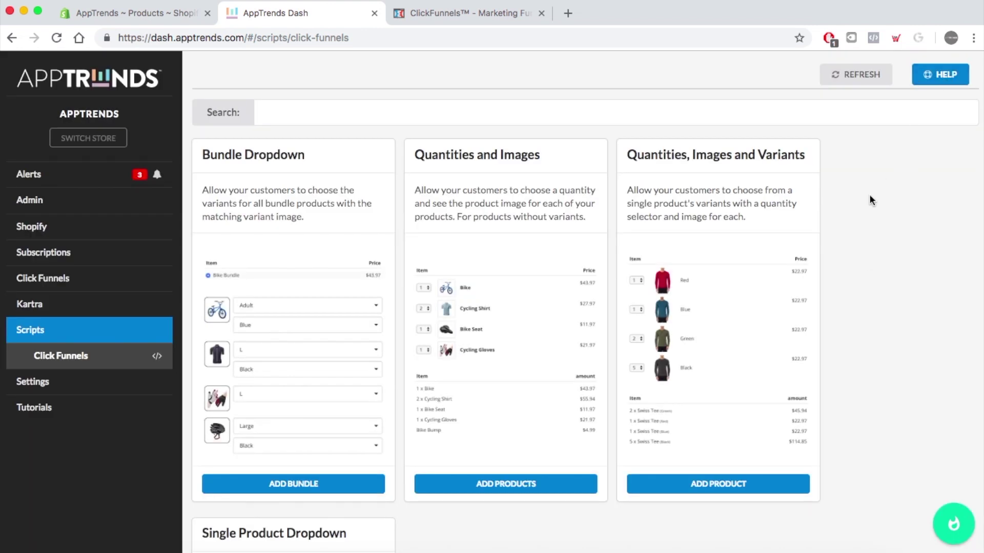
{"action": "scroll", "coordinate": [871, 272], "scroll_direction": "down", "scroll_amount": 3}
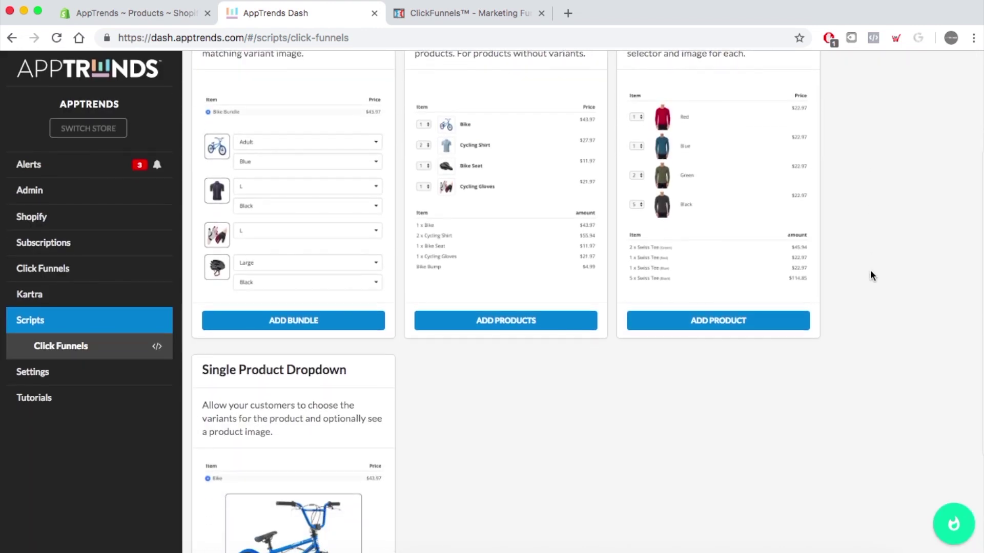
{"action": "scroll", "coordinate": [871, 276], "scroll_direction": "up", "scroll_amount": 3}
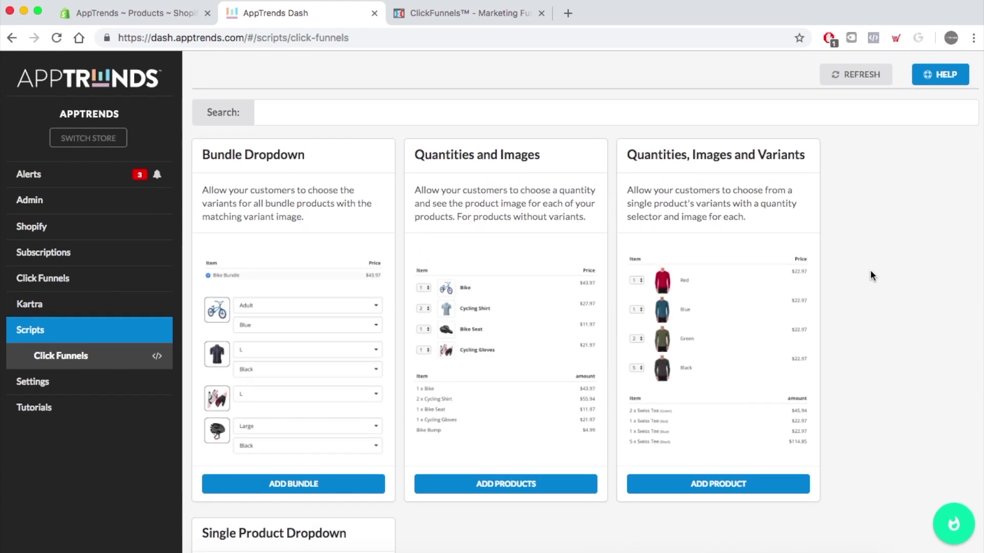
{"action": "left_click", "coordinate": [949, 528]}
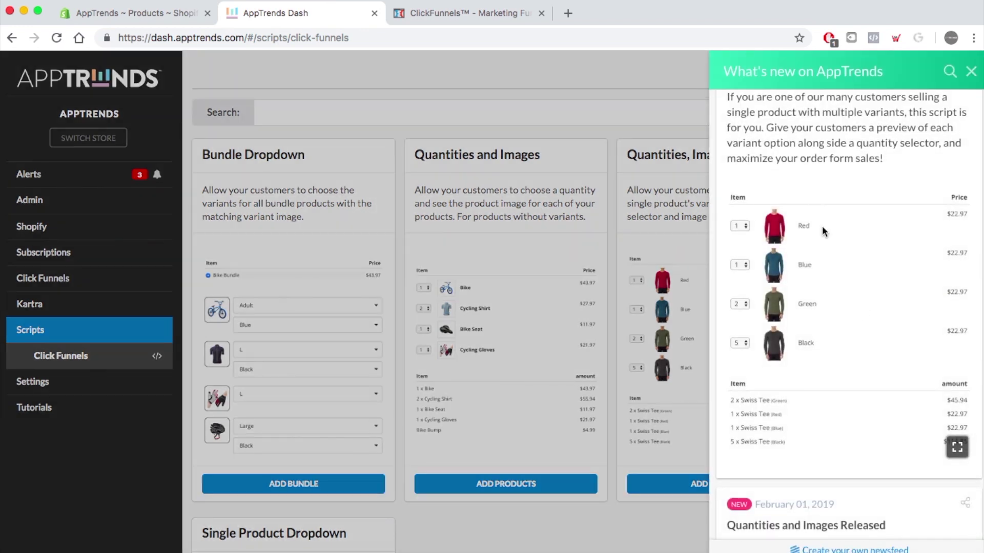
{"action": "scroll", "coordinate": [872, 198], "scroll_direction": "up", "scroll_amount": 2}
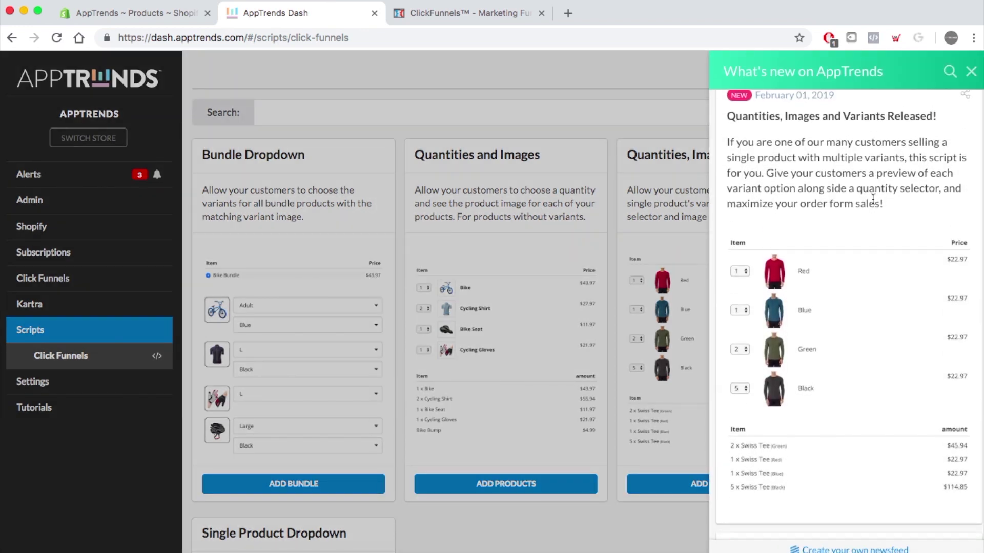
{"action": "scroll", "coordinate": [873, 198], "scroll_direction": "up", "scroll_amount": 1}
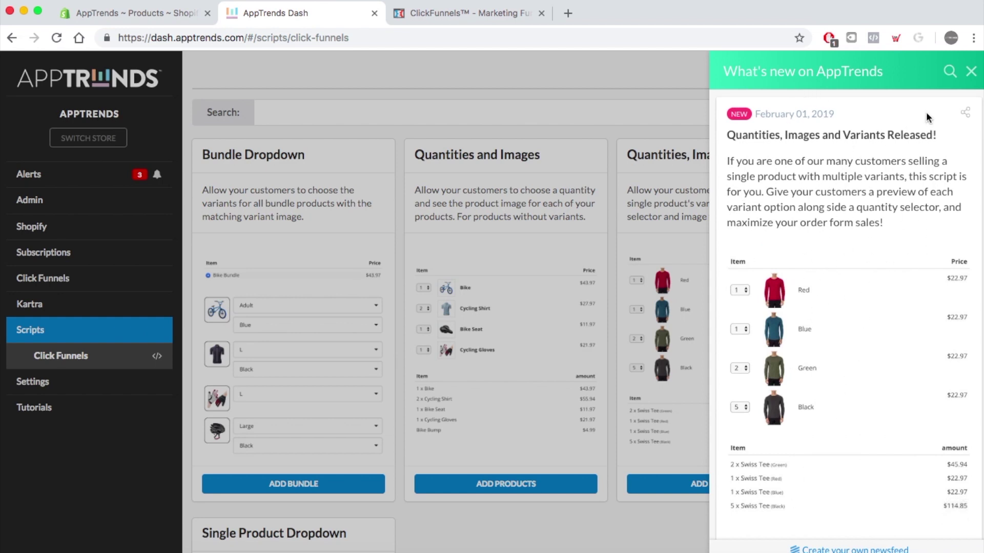
{"action": "left_click", "coordinate": [973, 77]}
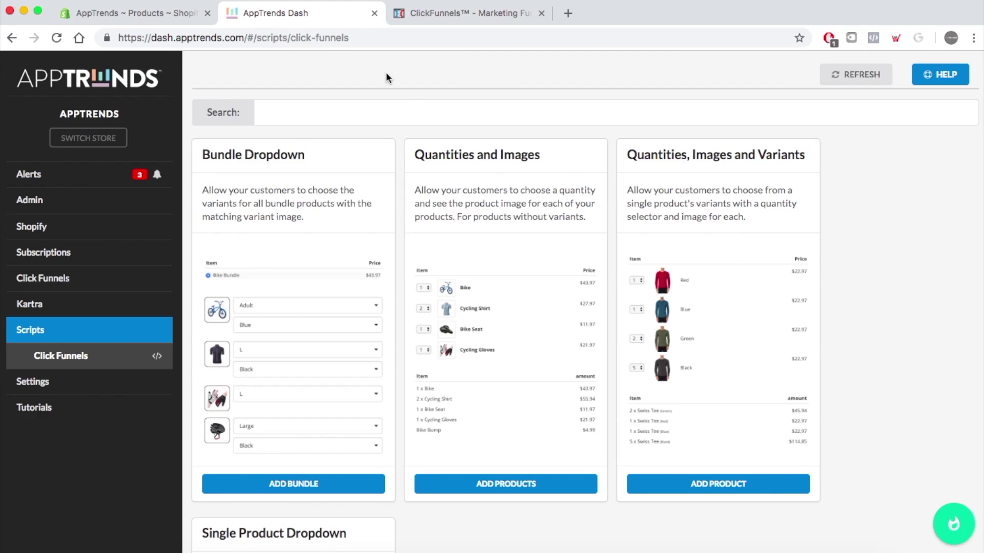
- In Shopify, check the Colored Tee product's variant stock
{"action": "left_click", "coordinate": [169, 15]}
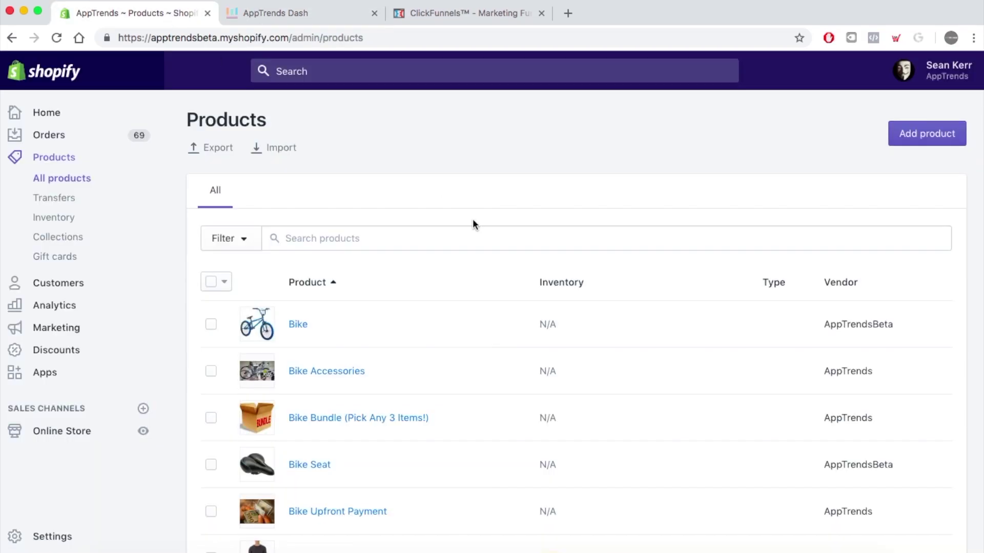
{"action": "scroll", "coordinate": [472, 219], "scroll_direction": "down", "scroll_amount": 5}
{"action": "scroll", "coordinate": [472, 220], "scroll_direction": "down", "scroll_amount": 2}
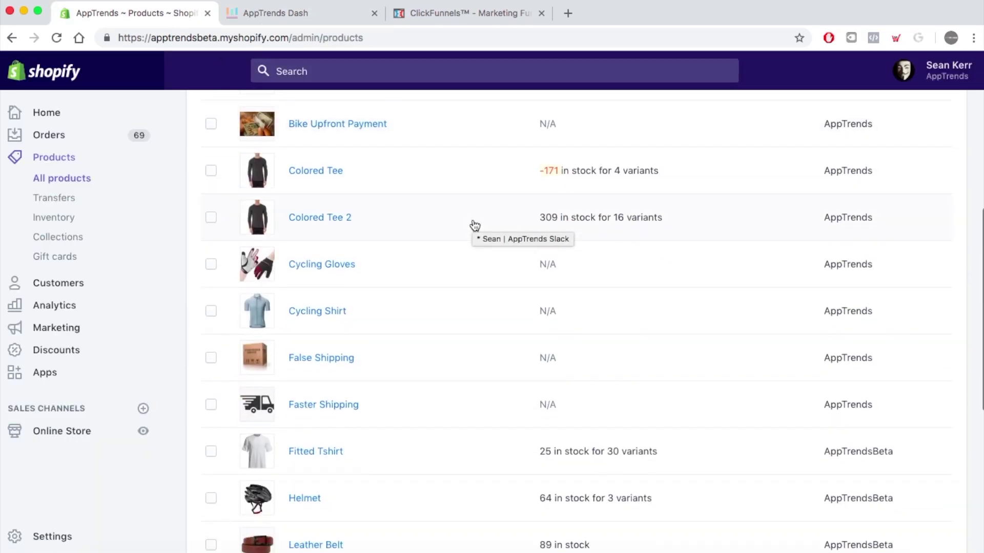
{"action": "left_click", "coordinate": [320, 176]}
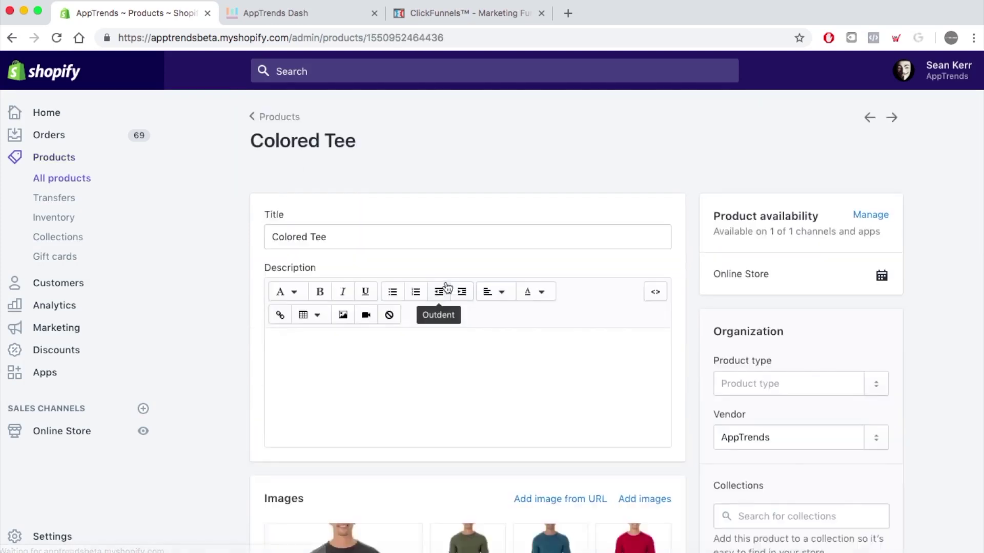
{"action": "scroll", "coordinate": [448, 287], "scroll_direction": "down", "scroll_amount": 5}
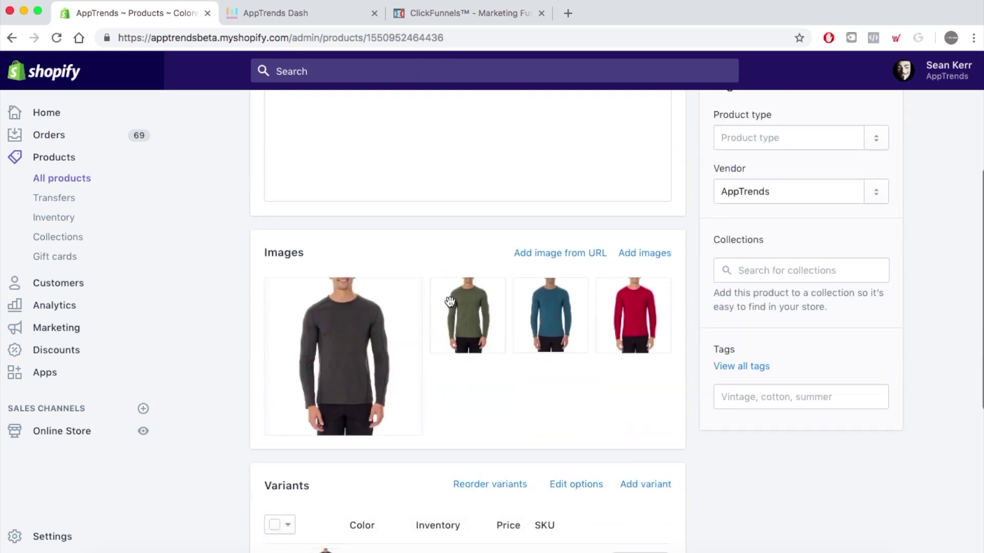
{"action": "scroll", "coordinate": [553, 382], "scroll_direction": "down", "scroll_amount": 1}
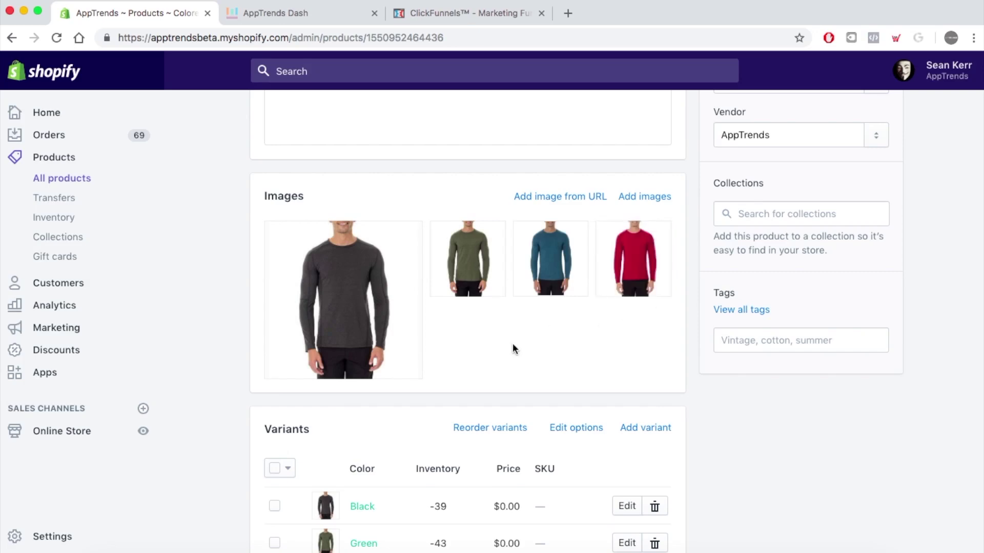
{"action": "scroll", "coordinate": [514, 347], "scroll_direction": "down", "scroll_amount": 4}
{"action": "scroll", "coordinate": [512, 348], "scroll_direction": "up", "scroll_amount": 10}
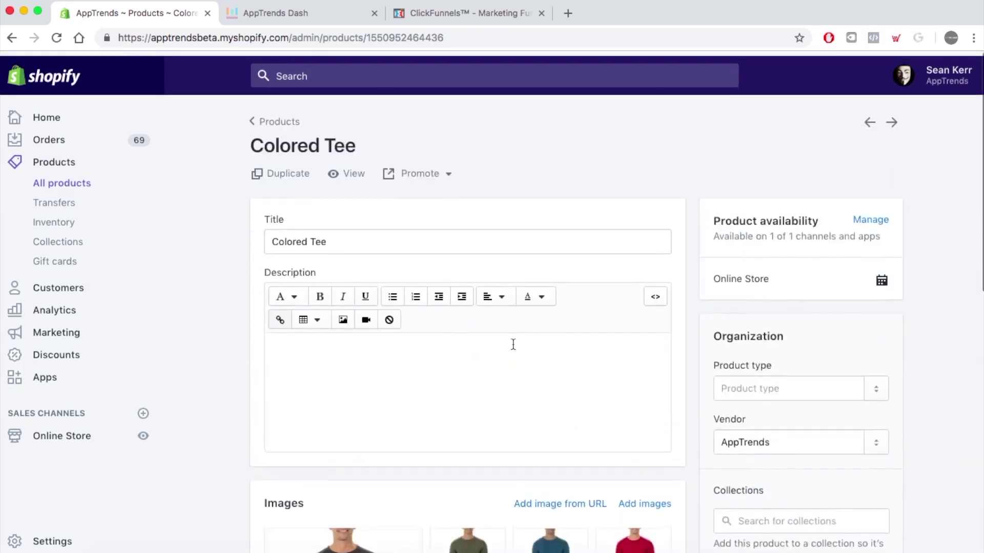
- Review Colored Tee 2's Black, Green, Blue and Red variants, then return to Products
{"action": "left_click", "coordinate": [286, 119]}
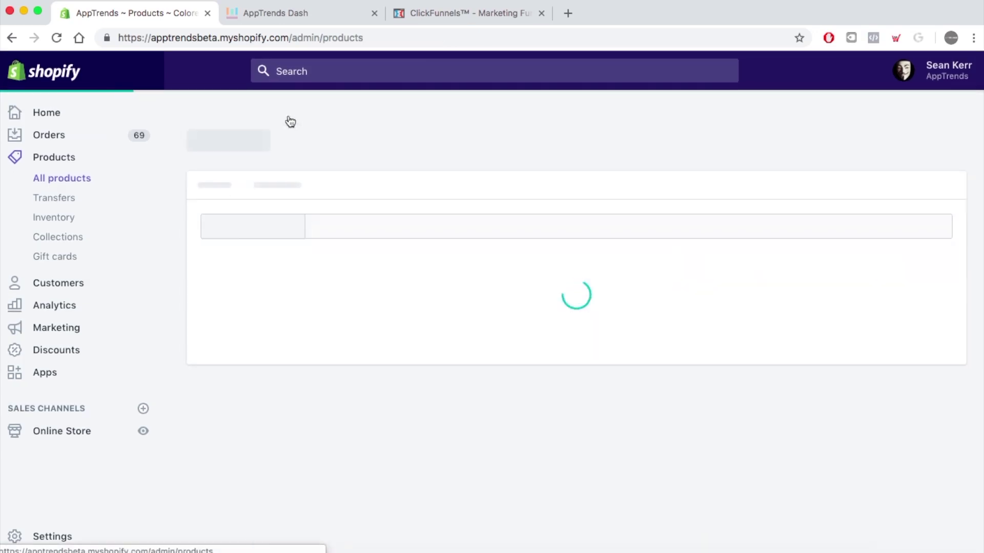
{"action": "scroll", "coordinate": [408, 439], "scroll_direction": "down", "scroll_amount": 5}
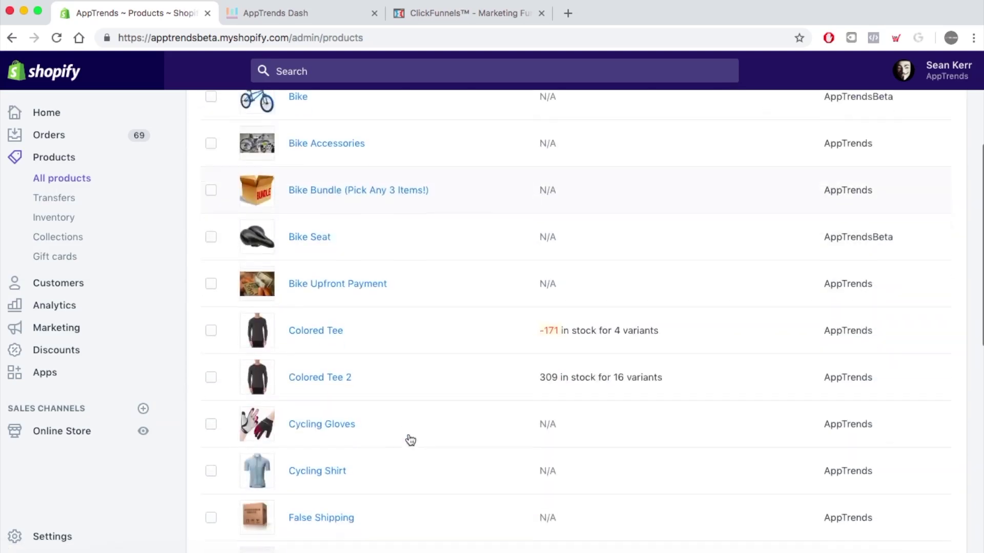
{"action": "left_click", "coordinate": [338, 318]}
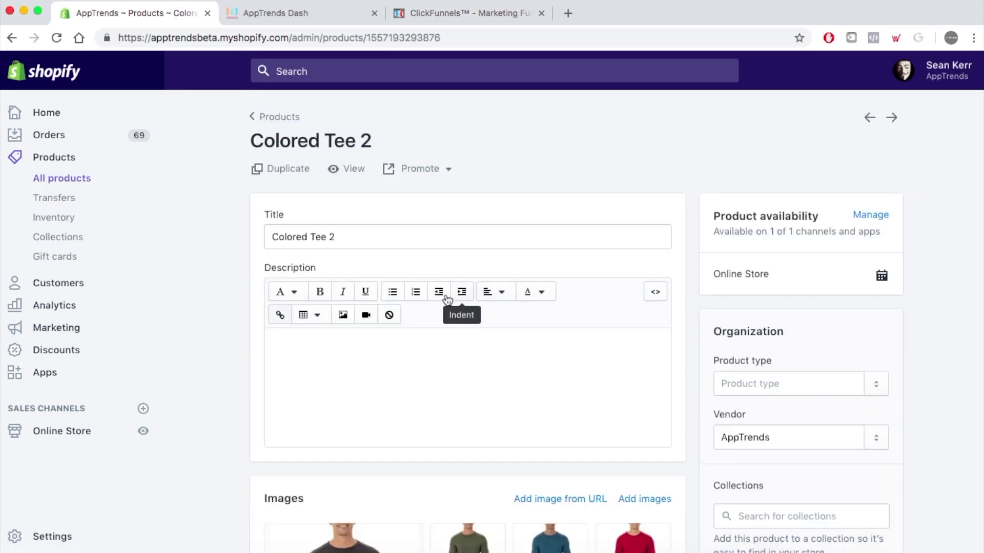
{"action": "scroll", "coordinate": [444, 301], "scroll_direction": "down", "scroll_amount": 5}
{"action": "scroll", "coordinate": [444, 301], "scroll_direction": "down", "scroll_amount": 12}
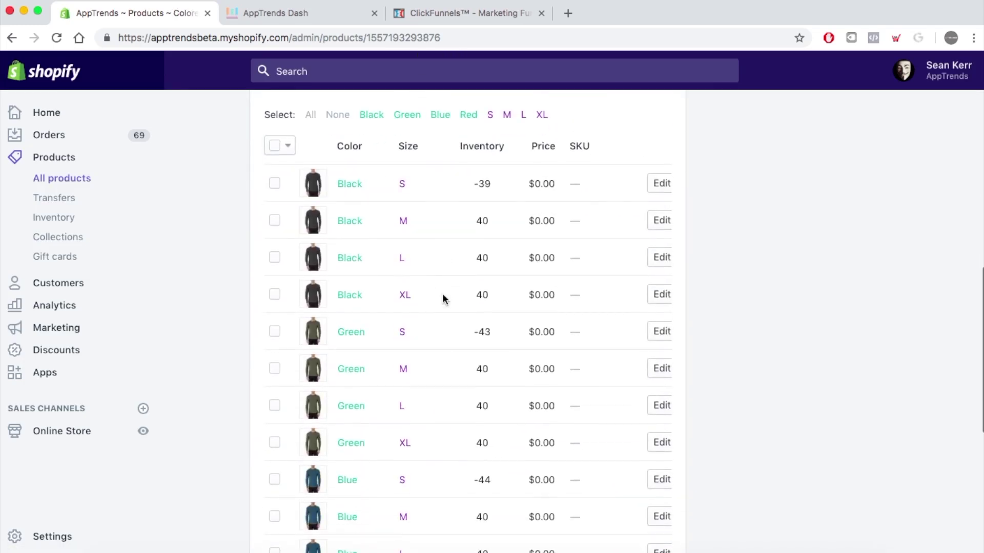
{"action": "scroll", "coordinate": [445, 301], "scroll_direction": "down", "scroll_amount": 2}
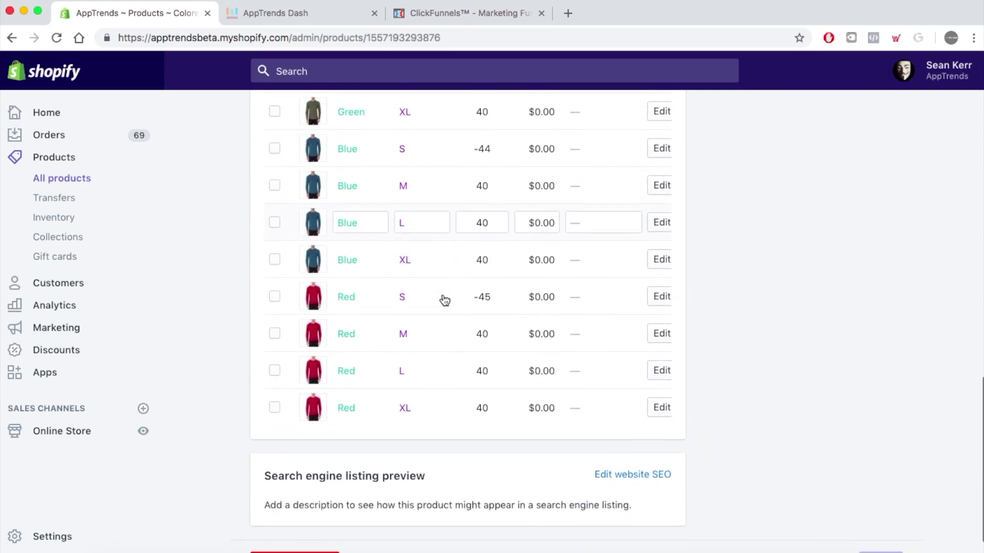
{"action": "scroll", "coordinate": [445, 300], "scroll_direction": "up", "scroll_amount": 3}
{"action": "scroll", "coordinate": [445, 301], "scroll_direction": "up", "scroll_amount": 5}
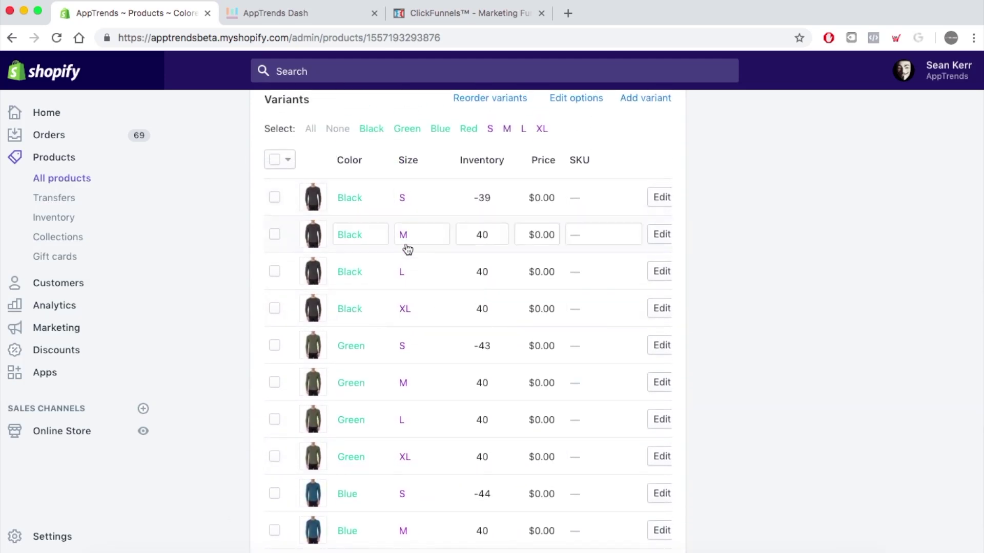
{"action": "scroll", "coordinate": [443, 310], "scroll_direction": "up", "scroll_amount": 10}
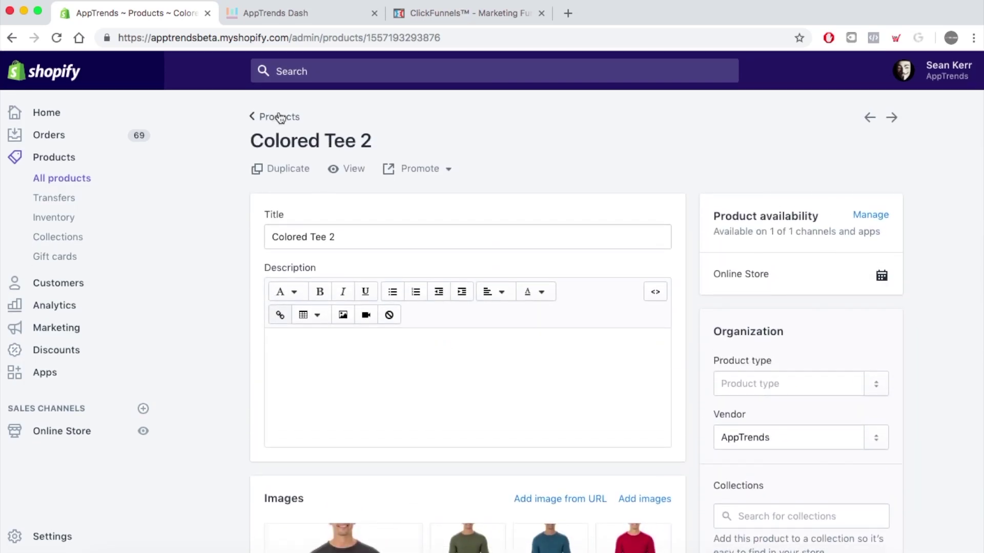
{"action": "left_click", "coordinate": [279, 117]}
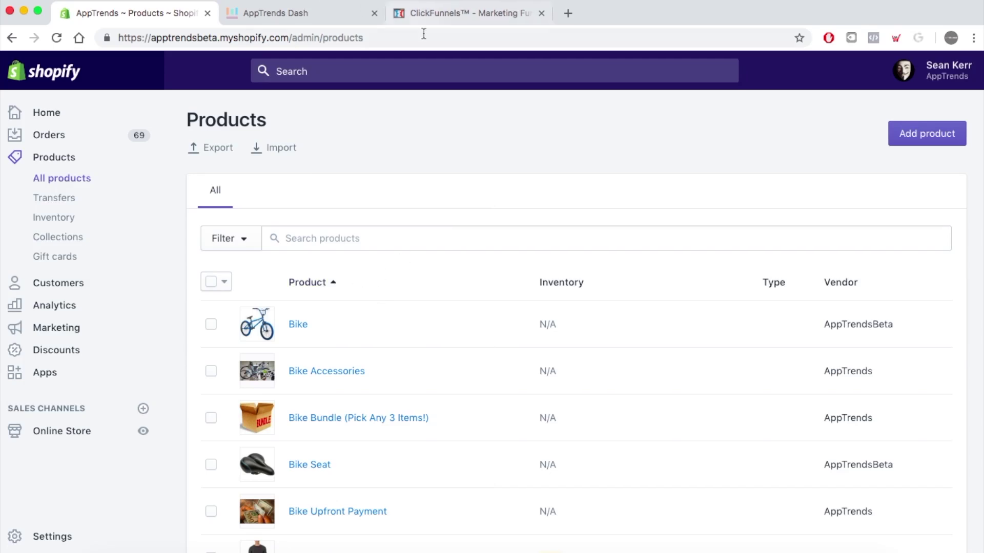
- In ClickFunnels, show the Order Form step's Products tab, listing Tee Bump at $4.99
{"action": "left_click", "coordinate": [459, 15]}
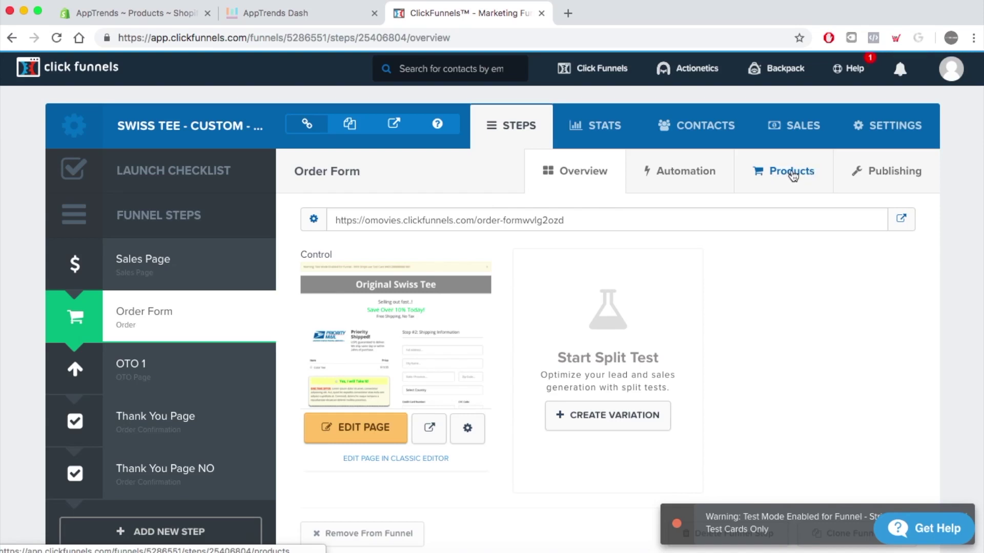
{"action": "left_click", "coordinate": [793, 175]}
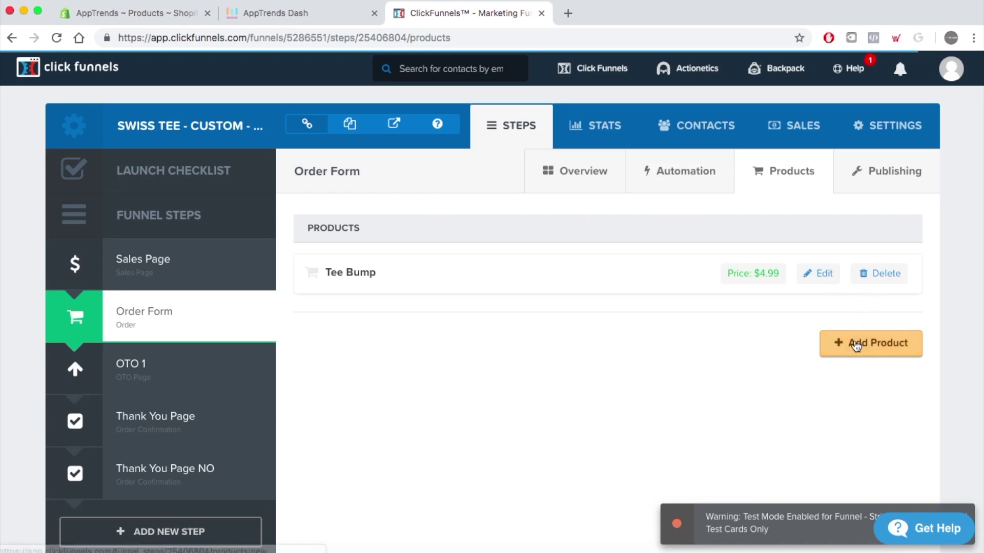
- Create a new order form product named 'Color Tee' priced at $19.95
{"action": "left_click", "coordinate": [865, 347]}
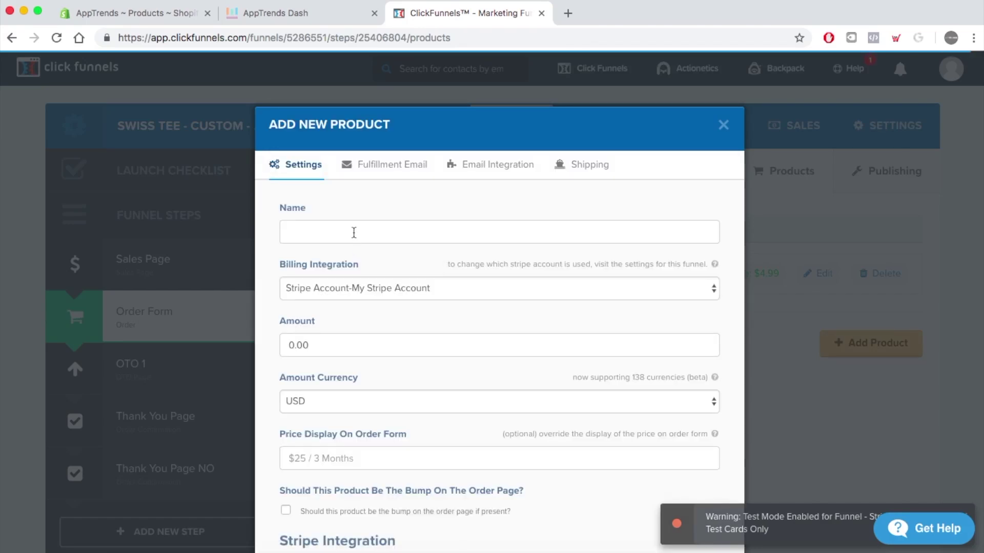
{"action": "left_click", "coordinate": [355, 232]}
{"action": "type", "text": "Color"}
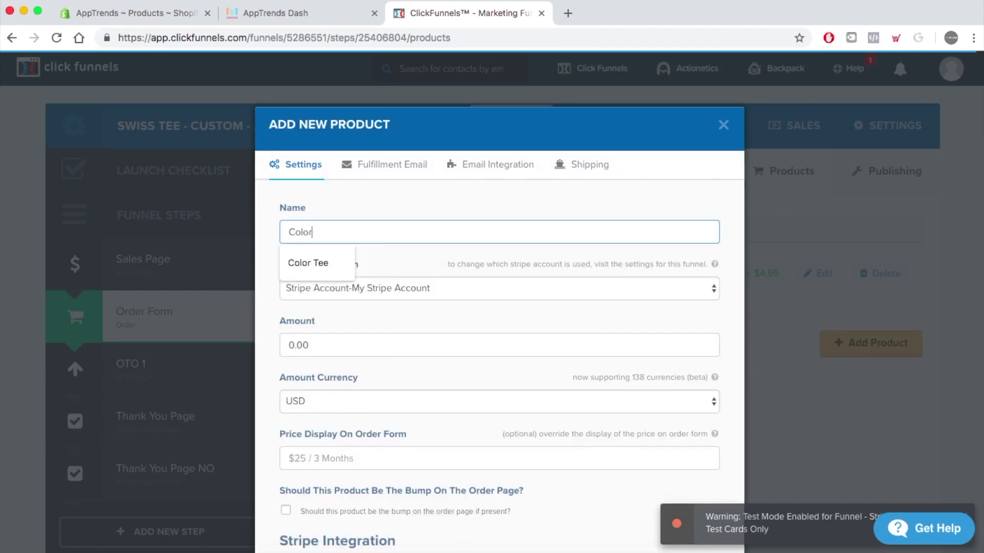
{"action": "type", "text": " Tee"}
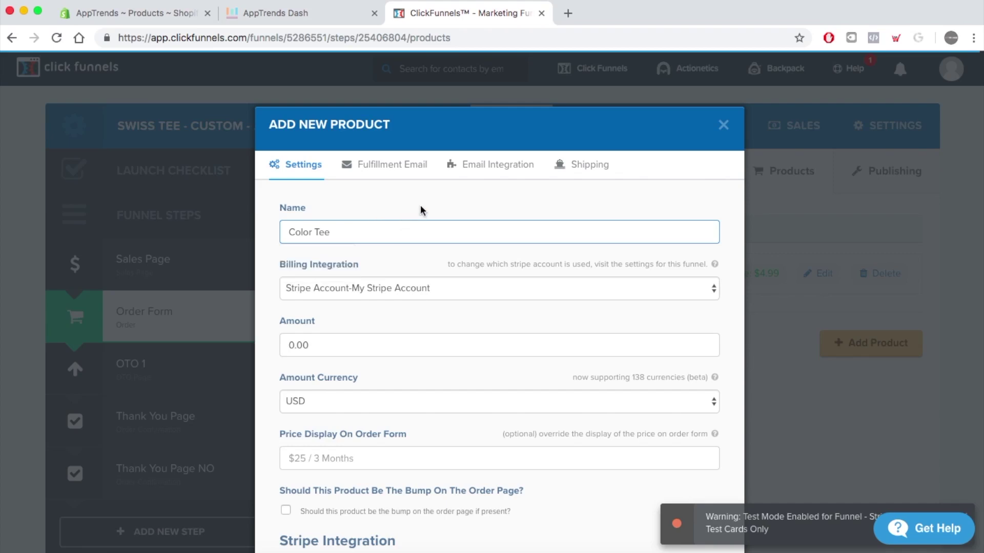
{"action": "scroll", "coordinate": [457, 318], "scroll_direction": "down", "scroll_amount": 1}
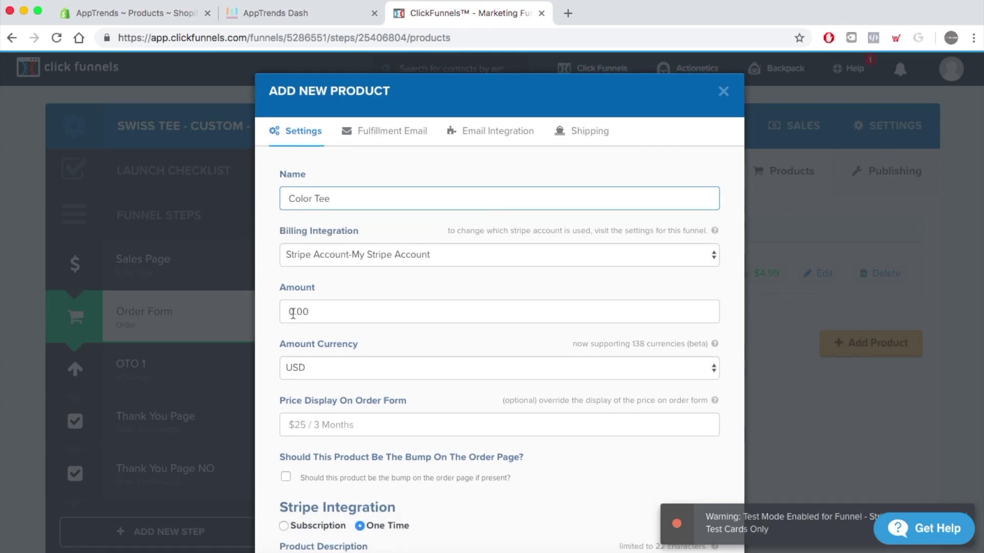
{"action": "left_click_drag", "start_coordinate": [293, 314], "coordinate": [267, 318]}
{"action": "type", "text": "19"}
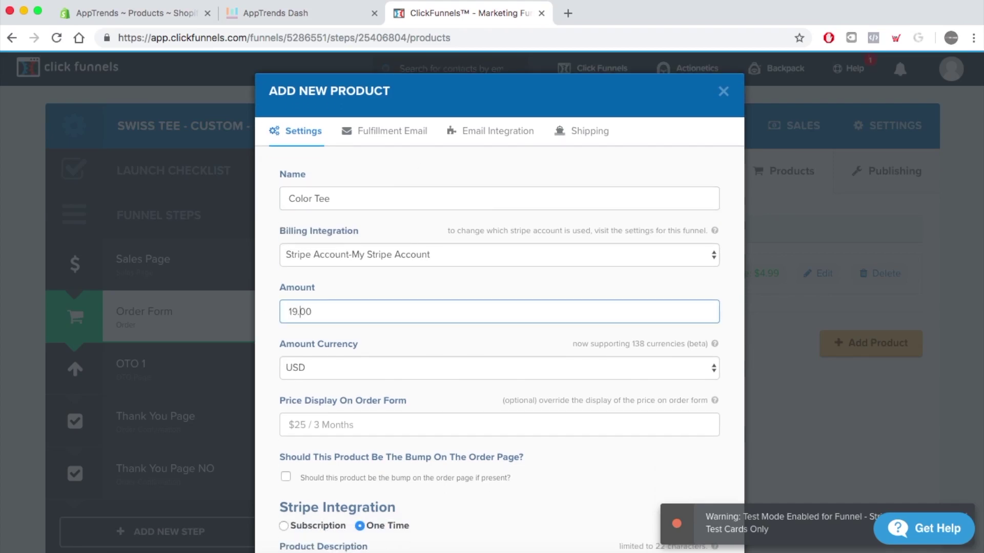
{"action": "key", "text": "BackSpace"}
{"action": "key", "text": "BackSpace"}
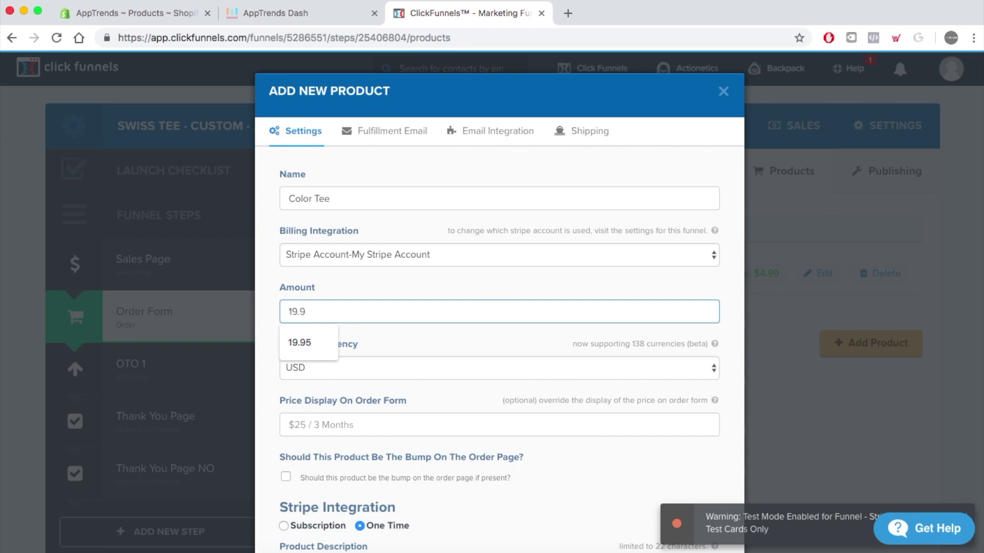
{"action": "left_click", "coordinate": [440, 334]}
{"action": "scroll", "coordinate": [519, 366], "scroll_direction": "down", "scroll_amount": 4}
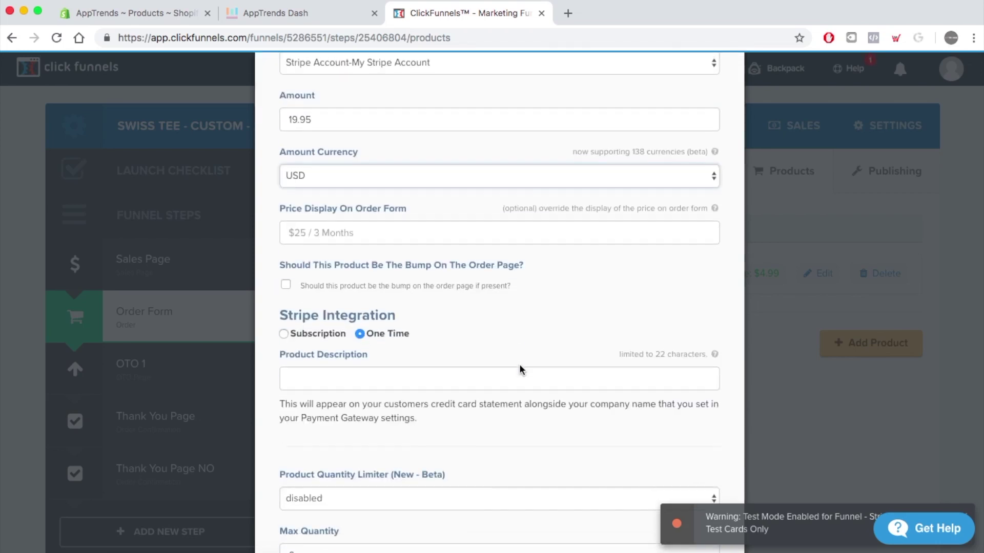
{"action": "scroll", "coordinate": [586, 334], "scroll_direction": "down", "scroll_amount": 4}
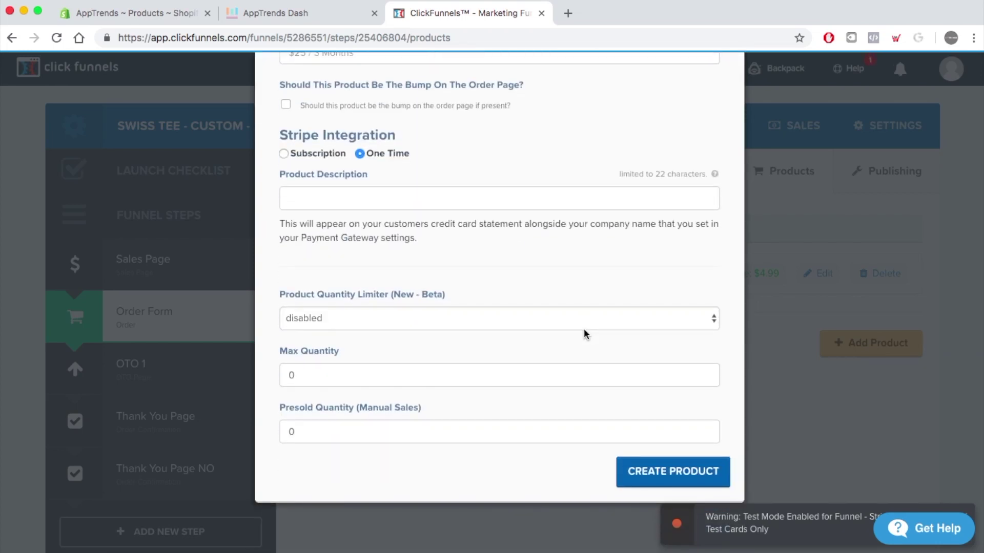
{"action": "left_click", "coordinate": [664, 480]}
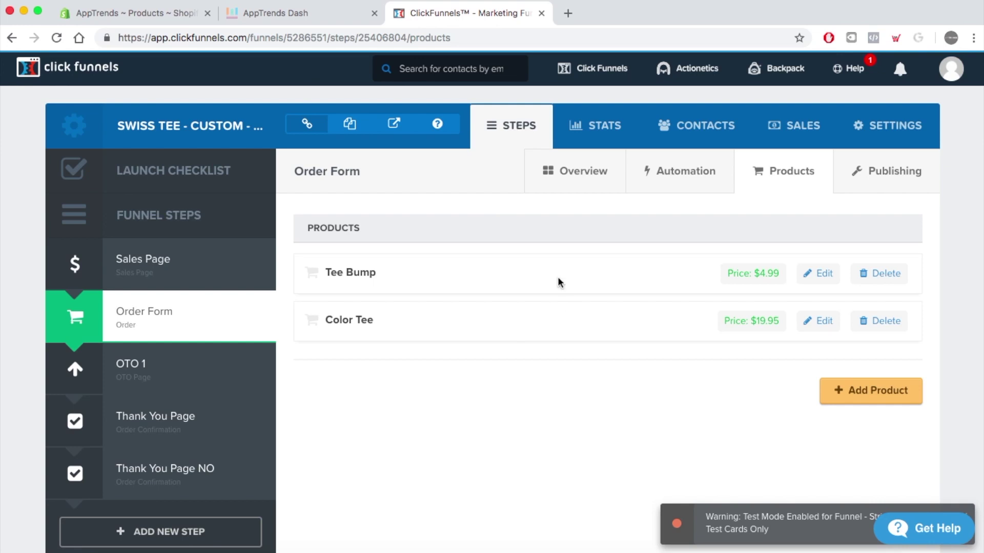
- From the Order Form step's Overview, open the Swiss Tee order page in the page editor
{"action": "left_click", "coordinate": [584, 178]}
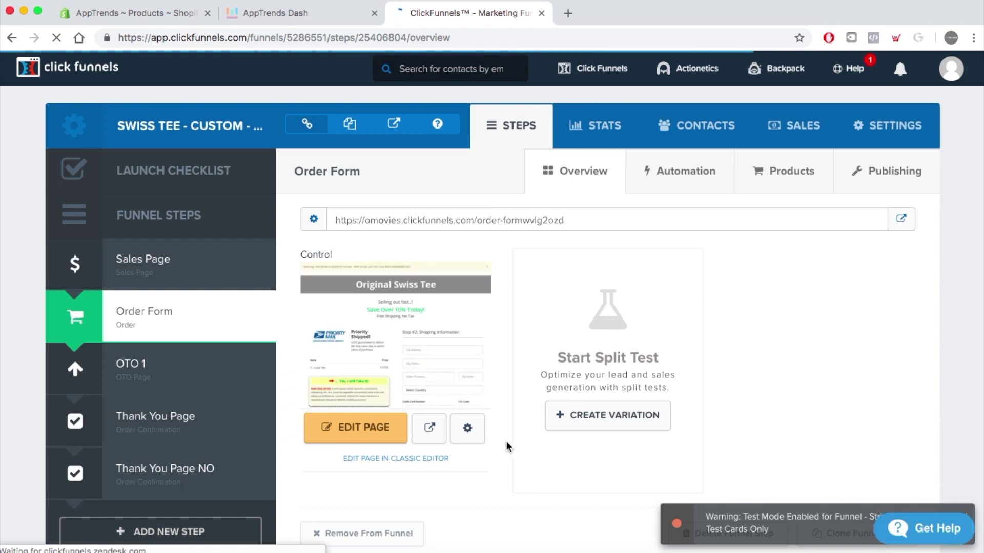
{"action": "left_click", "coordinate": [362, 433]}
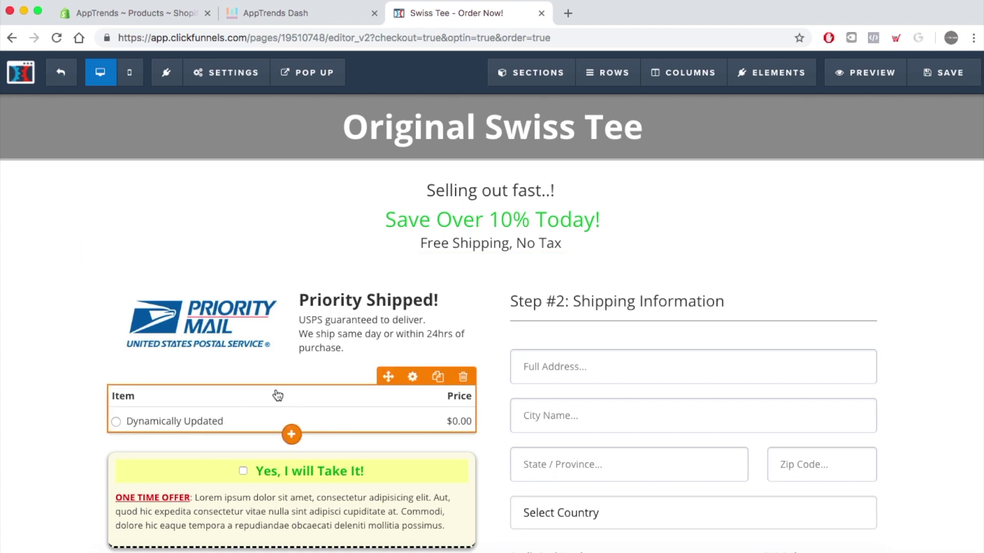
- Place an Order Summary element directly below the product selection table
{"action": "left_click", "coordinate": [292, 398]}
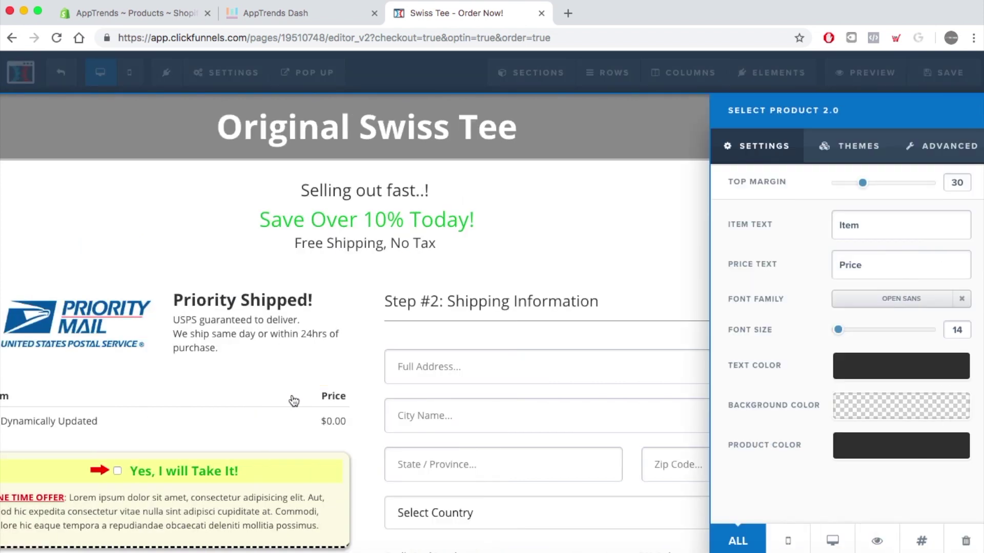
{"action": "left_click", "coordinate": [263, 380]}
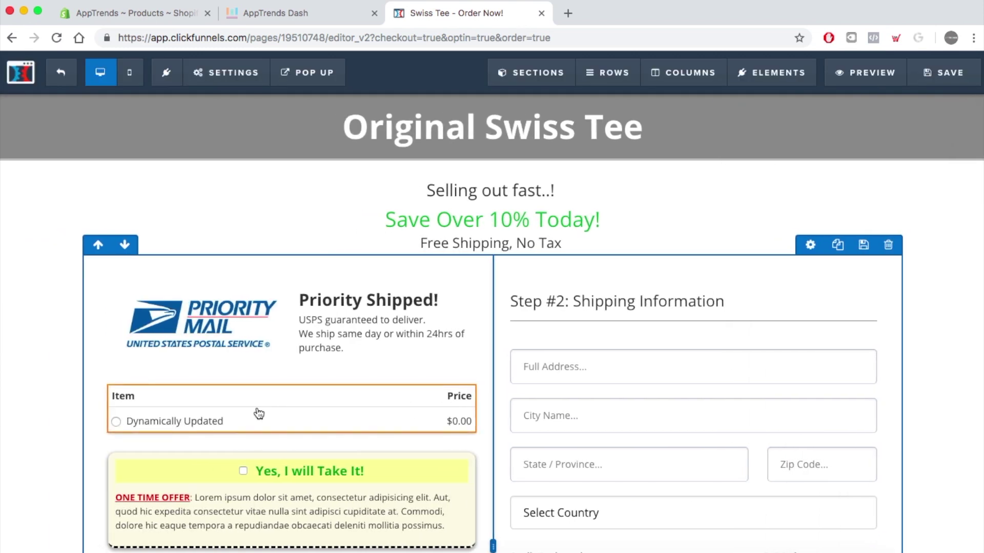
{"action": "scroll", "coordinate": [305, 406], "scroll_direction": "down", "scroll_amount": 2}
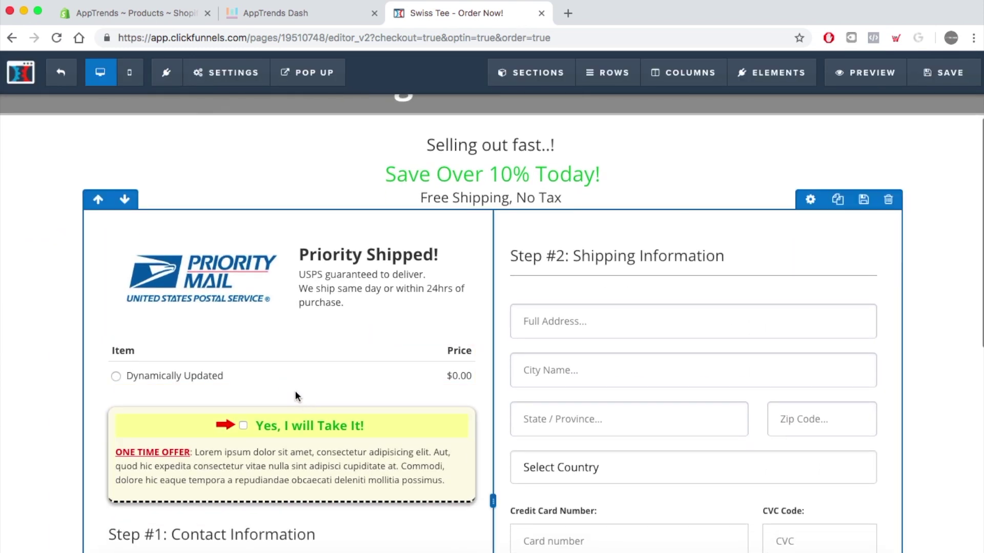
{"action": "left_click", "coordinate": [294, 398]}
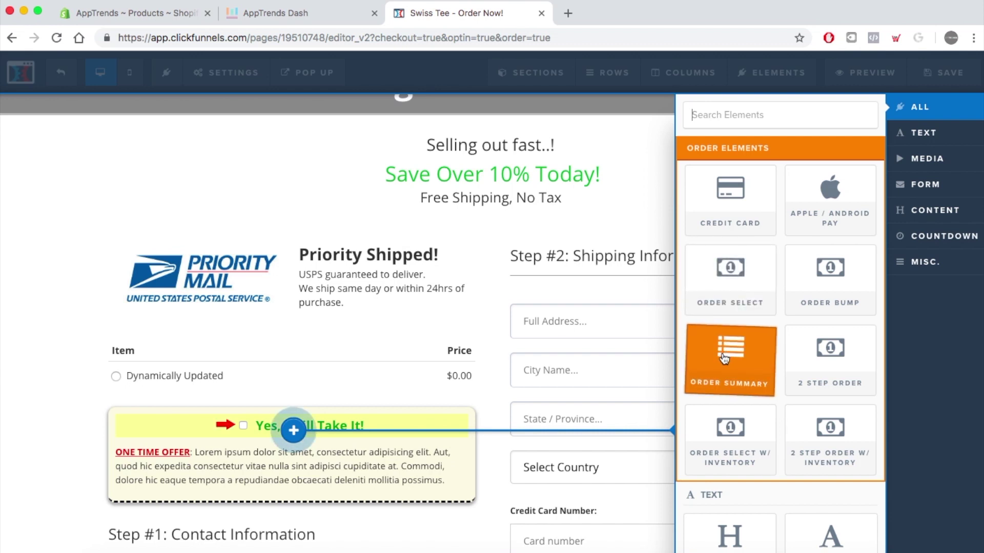
{"action": "left_click_drag", "start_coordinate": [728, 349], "coordinate": [723, 355]}
{"action": "left_click", "coordinate": [672, 355]}
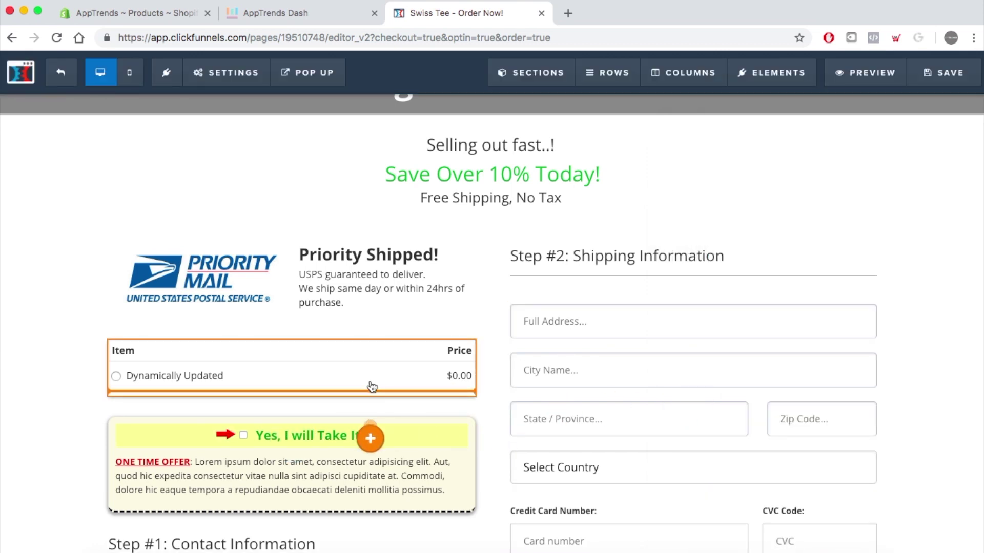
{"action": "left_click_drag", "start_coordinate": [343, 404], "coordinate": [353, 390]}
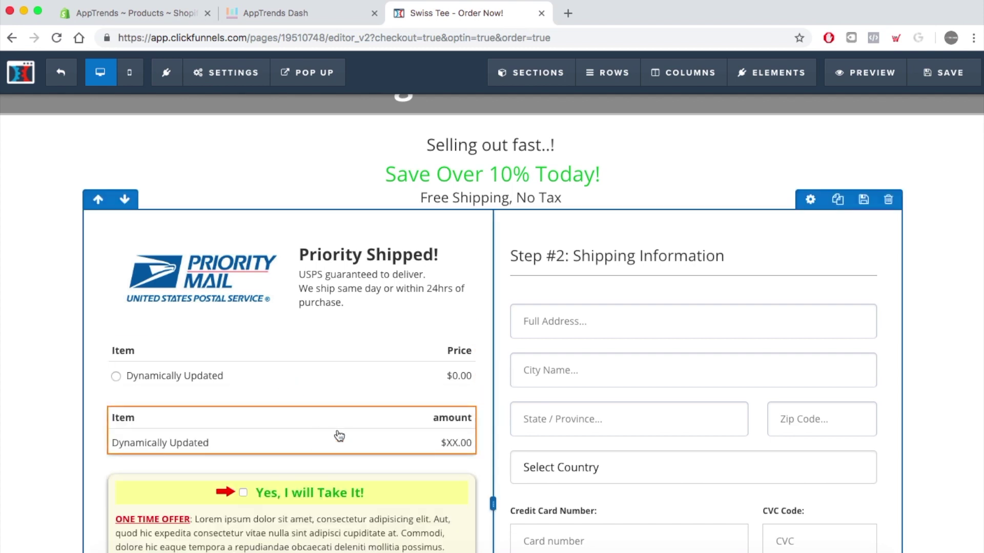
- Review the order page layout and save the changes
{"action": "scroll", "coordinate": [343, 435], "scroll_direction": "down", "scroll_amount": 5}
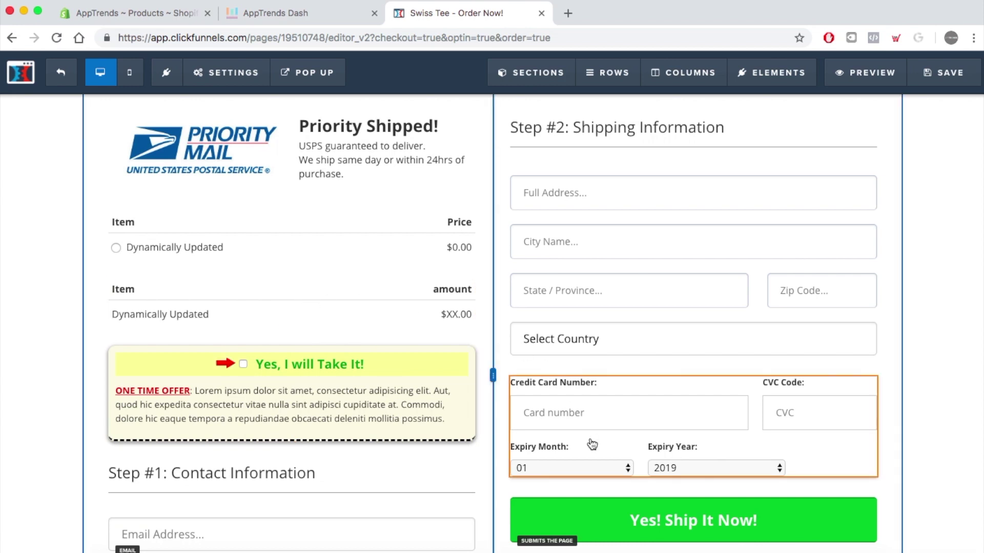
{"action": "scroll", "coordinate": [592, 445], "scroll_direction": "down", "scroll_amount": 1}
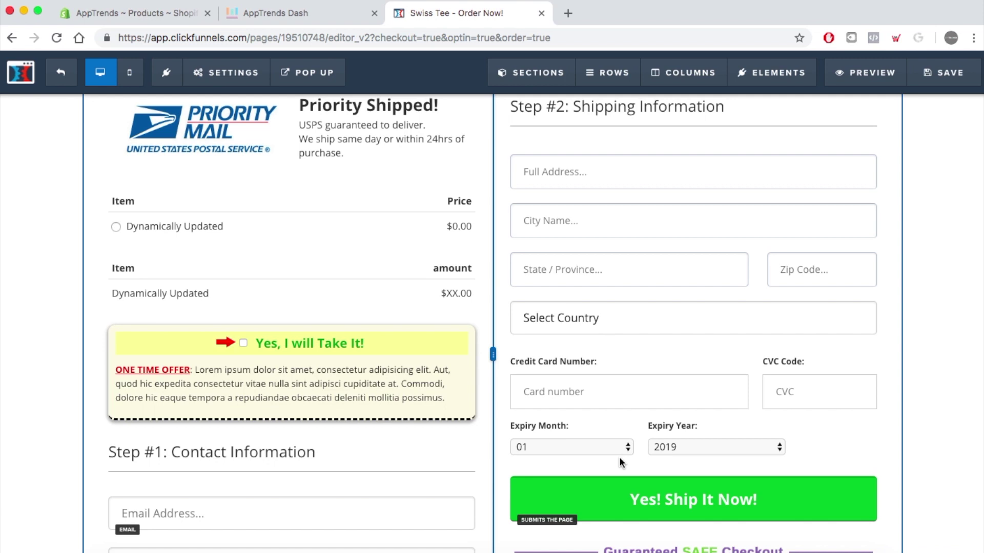
{"action": "scroll", "coordinate": [619, 457], "scroll_direction": "up", "scroll_amount": 3}
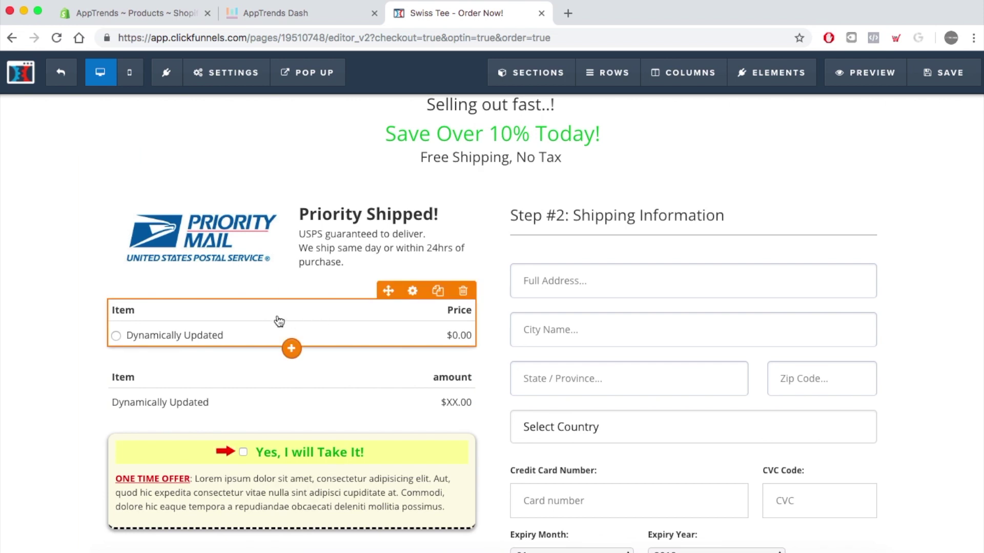
{"action": "left_click", "coordinate": [947, 77]}
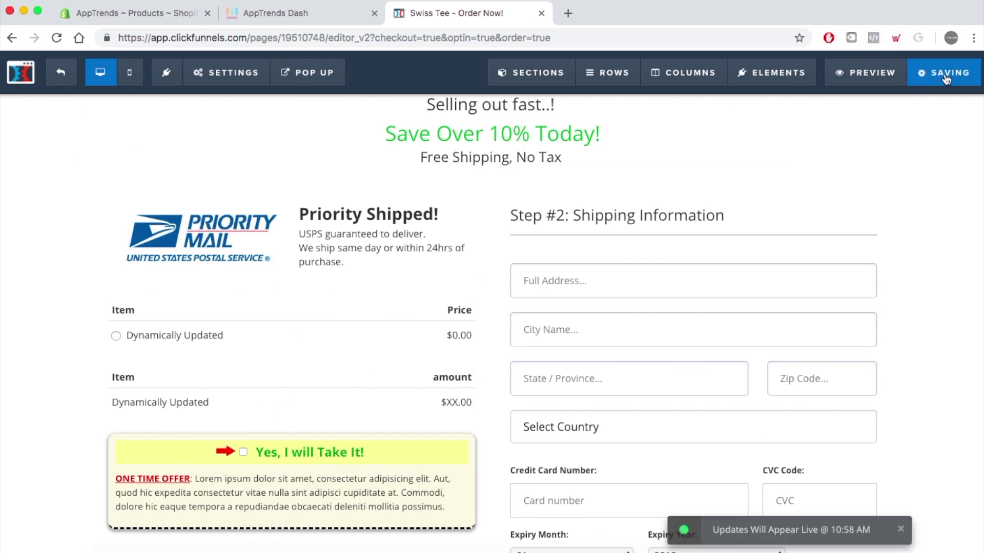
- In AppTrends Dash, start a Quantities, Images and Variants script with the Colored Tee product
{"action": "left_click", "coordinate": [305, 17]}
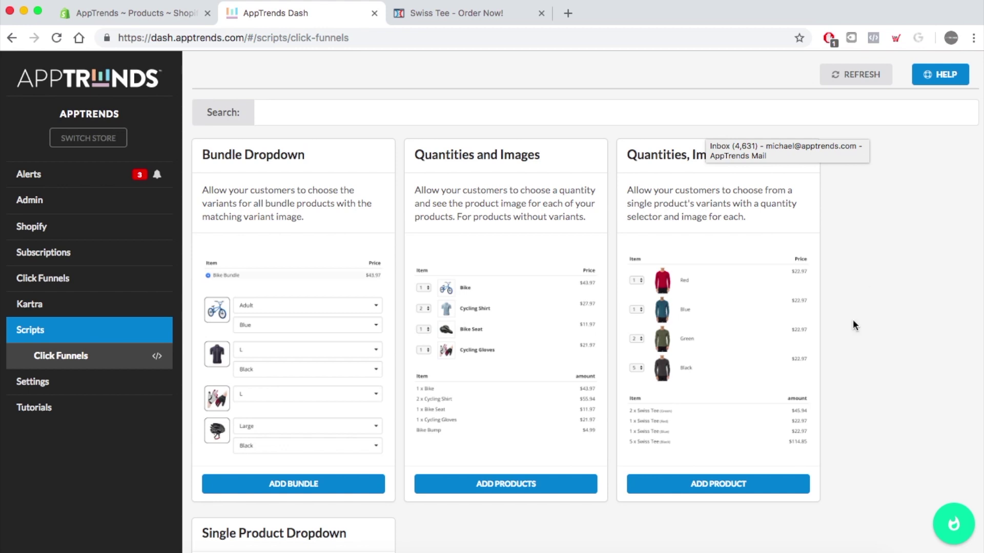
{"action": "scroll", "coordinate": [843, 383], "scroll_direction": "down", "scroll_amount": 2}
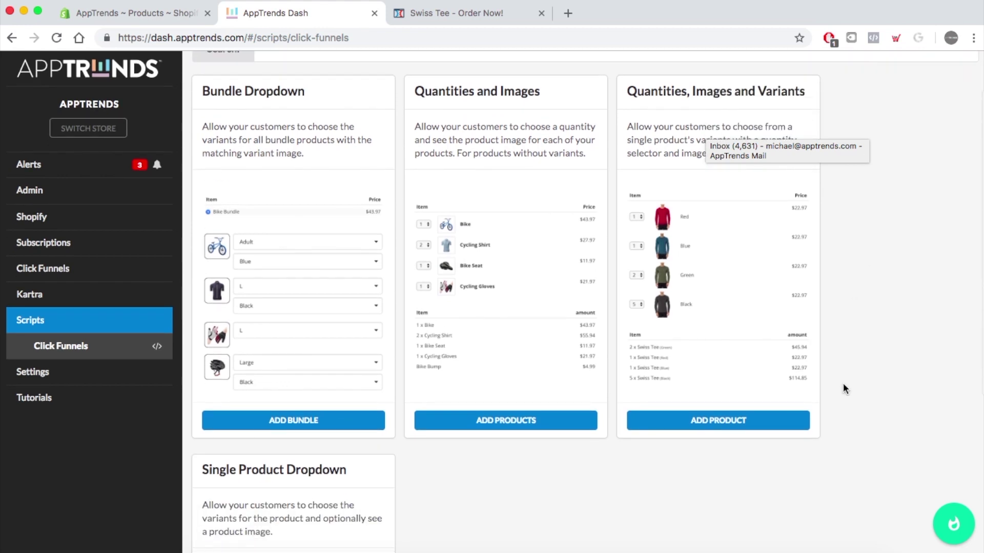
{"action": "left_click", "coordinate": [738, 422]}
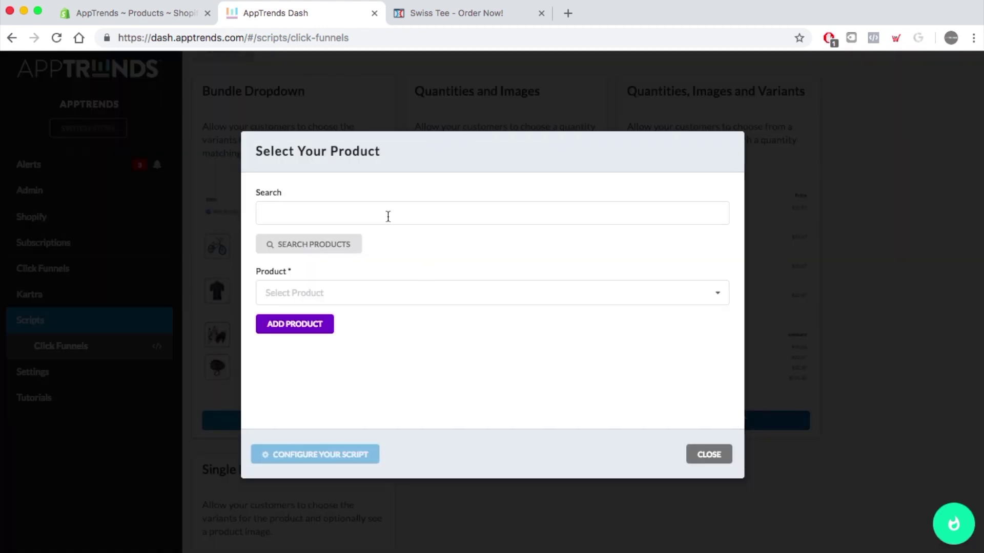
{"action": "left_click", "coordinate": [388, 217]}
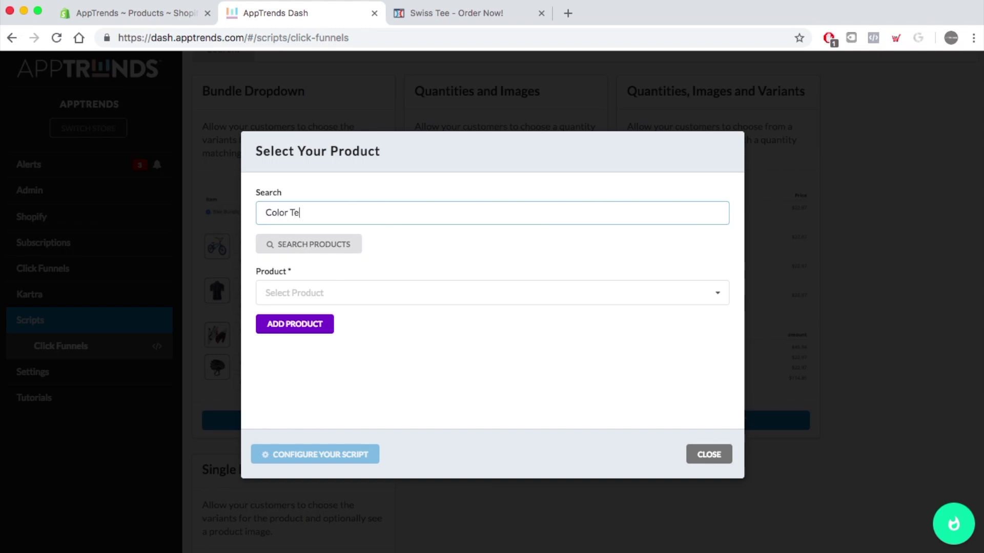
{"action": "left_click", "coordinate": [351, 244]}
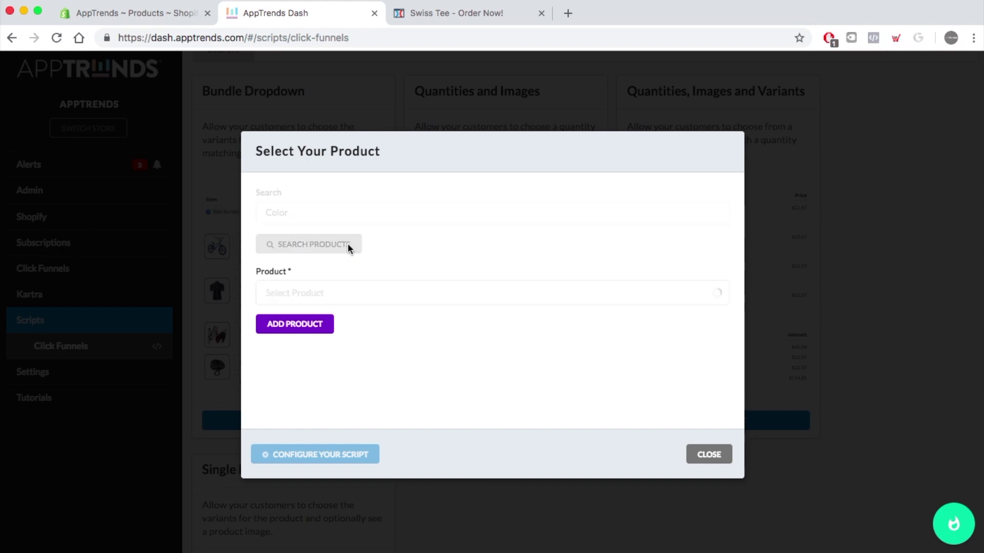
{"action": "left_click", "coordinate": [400, 296]}
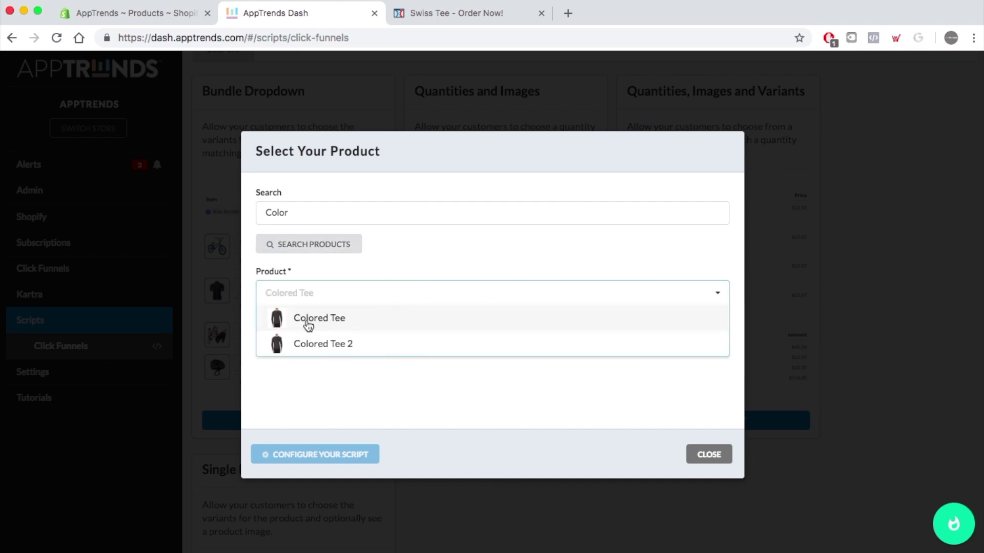
{"action": "left_click", "coordinate": [337, 319]}
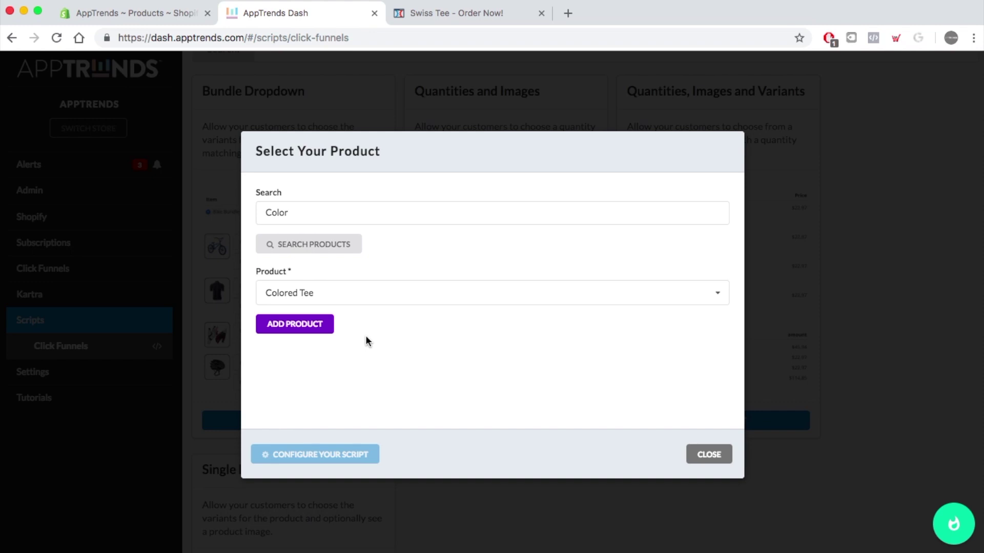
{"action": "left_click", "coordinate": [303, 328]}
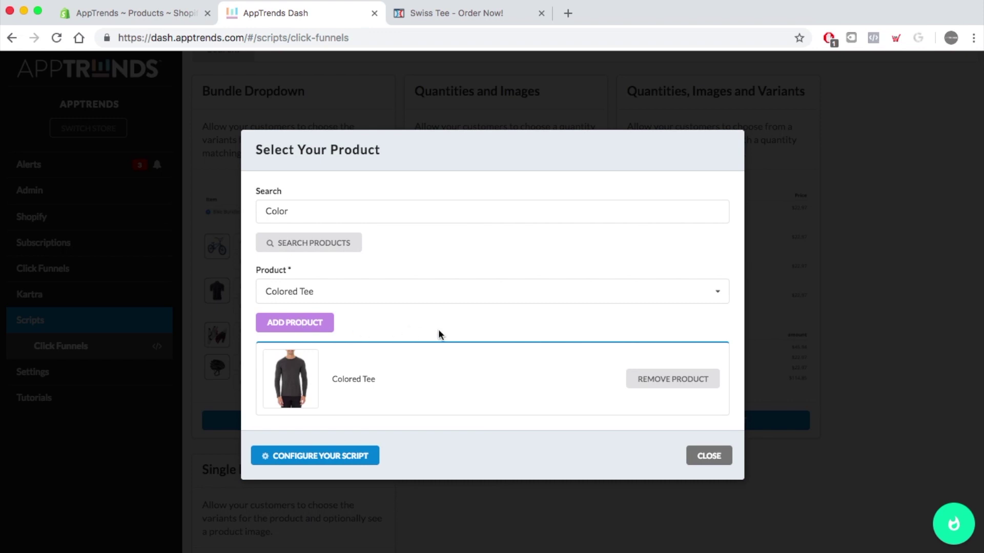
- Set the script's image border style to Solid and edit the border radius value
{"action": "left_click", "coordinate": [325, 458]}
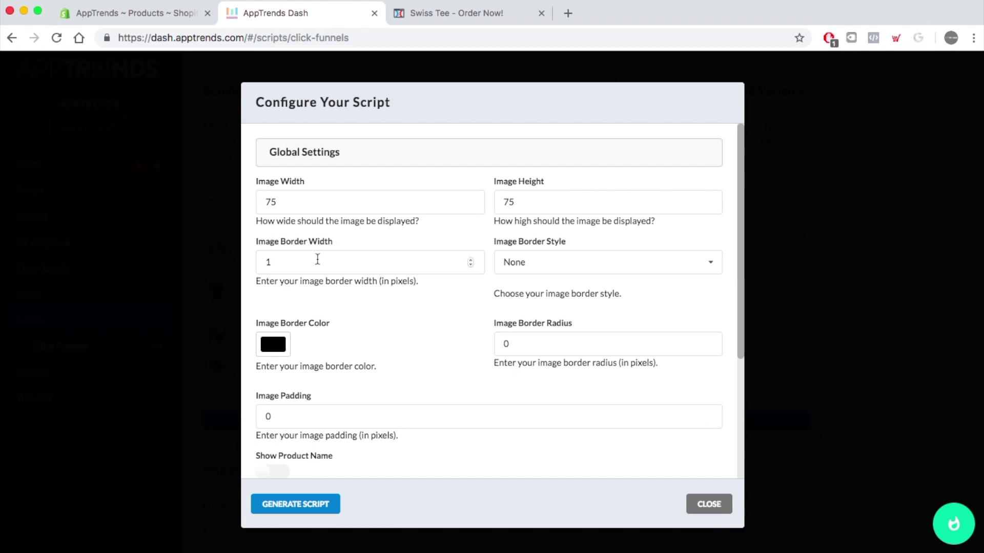
{"action": "left_click", "coordinate": [604, 260]}
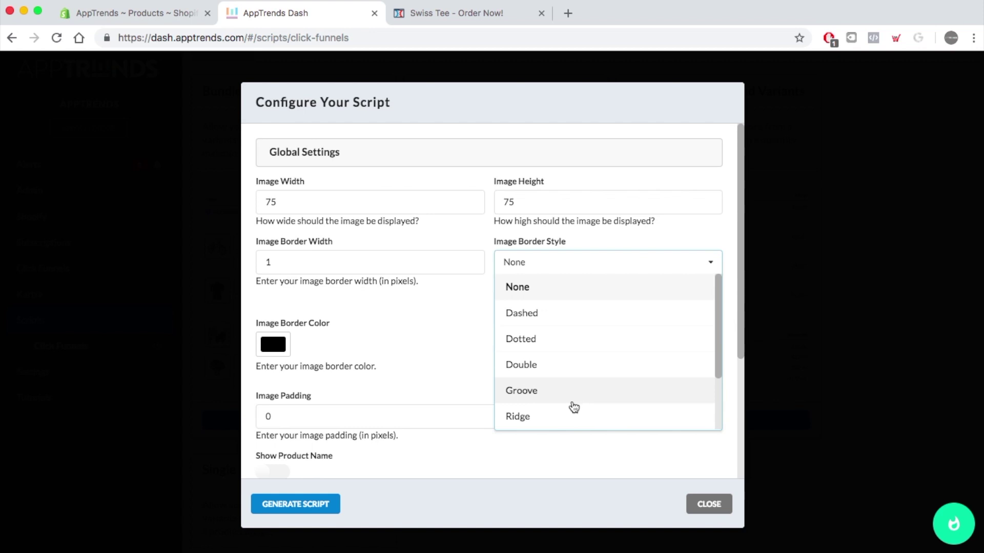
{"action": "scroll", "coordinate": [572, 406], "scroll_direction": "down", "scroll_amount": 3}
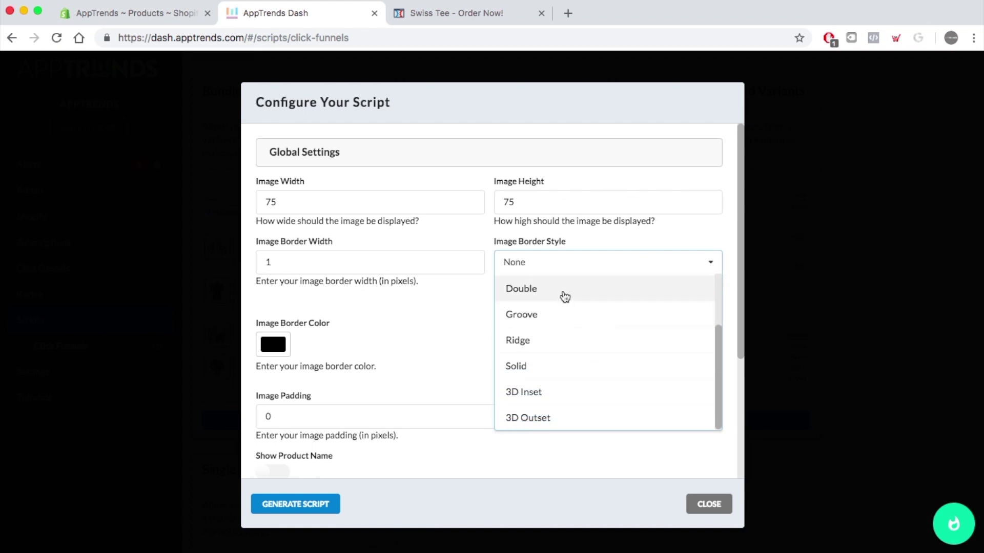
{"action": "scroll", "coordinate": [575, 373], "scroll_direction": "down", "scroll_amount": 2}
{"action": "scroll", "coordinate": [575, 372], "scroll_direction": "up", "scroll_amount": 1}
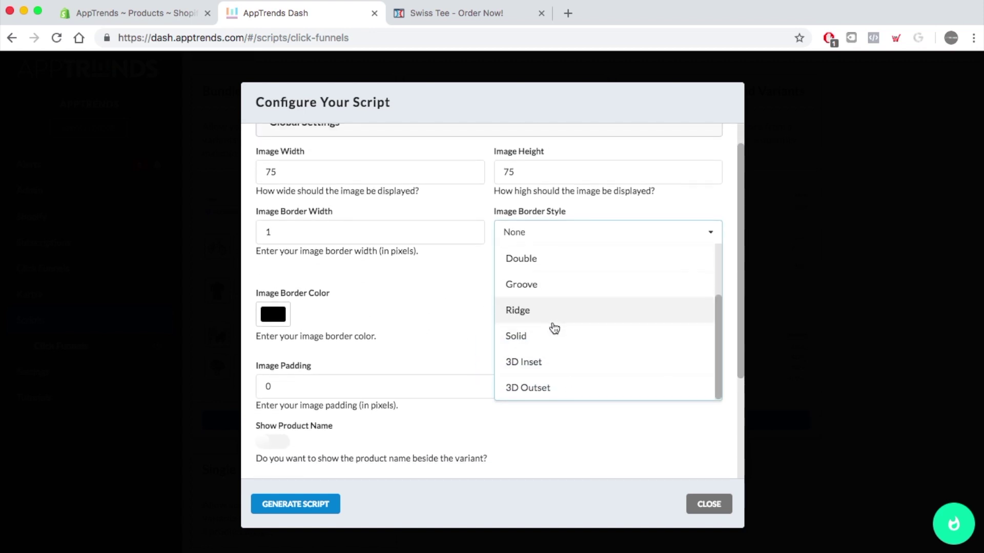
{"action": "left_click", "coordinate": [555, 342]}
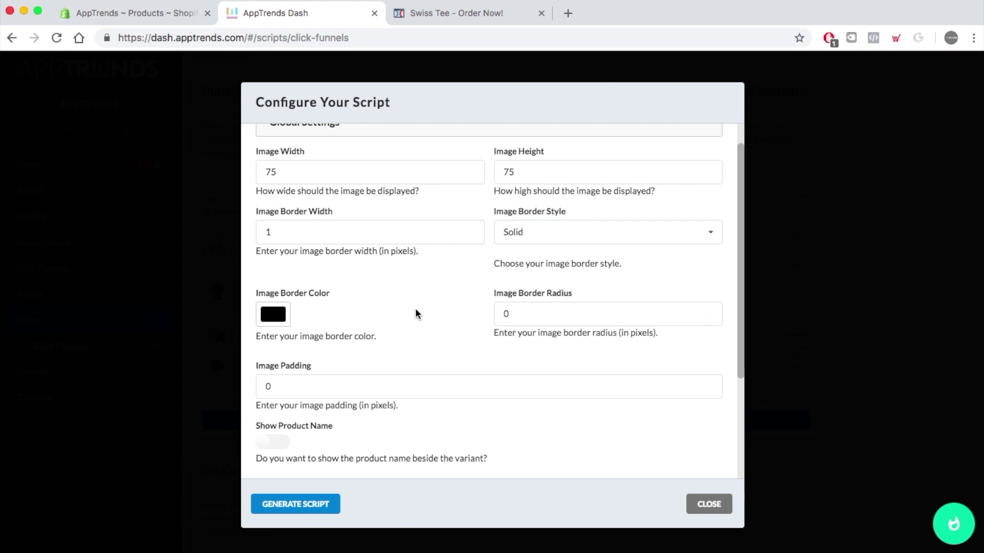
{"action": "left_click", "coordinate": [533, 315]}
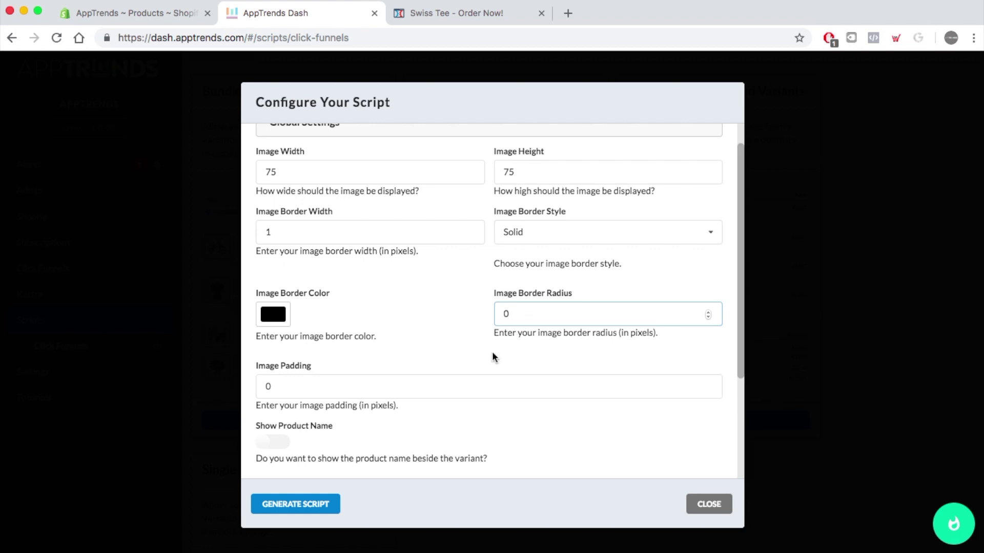
- Scroll to Configure Product #1 and select the Colored Tee heading
{"action": "scroll", "coordinate": [477, 364], "scroll_direction": "down", "scroll_amount": 3}
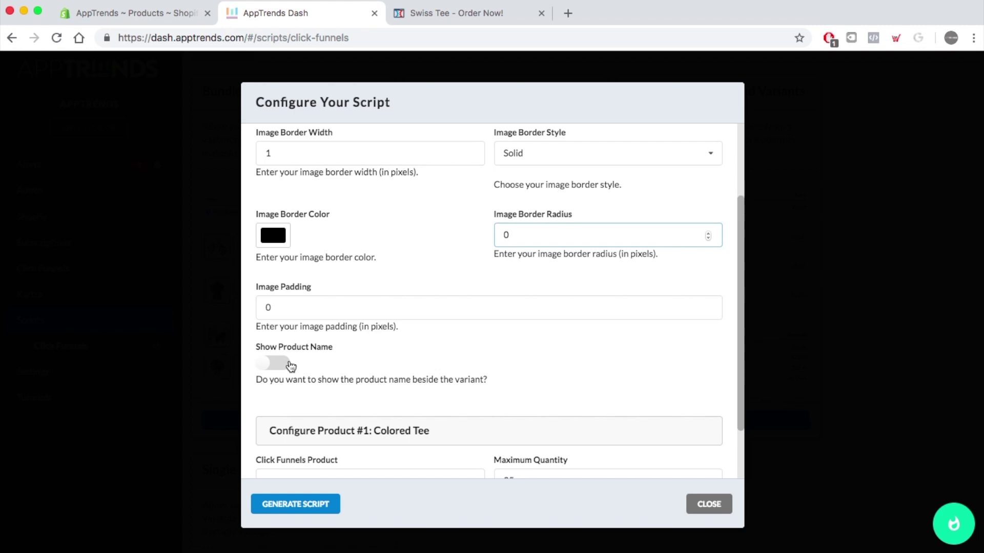
{"action": "scroll", "coordinate": [532, 373], "scroll_direction": "down", "scroll_amount": 2}
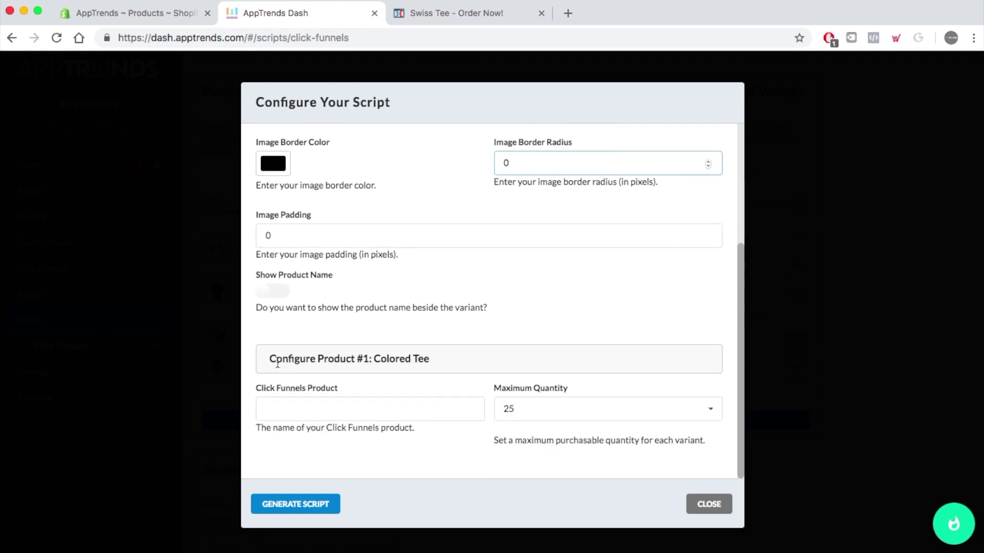
{"action": "left_click_drag", "start_coordinate": [271, 359], "coordinate": [437, 368]}
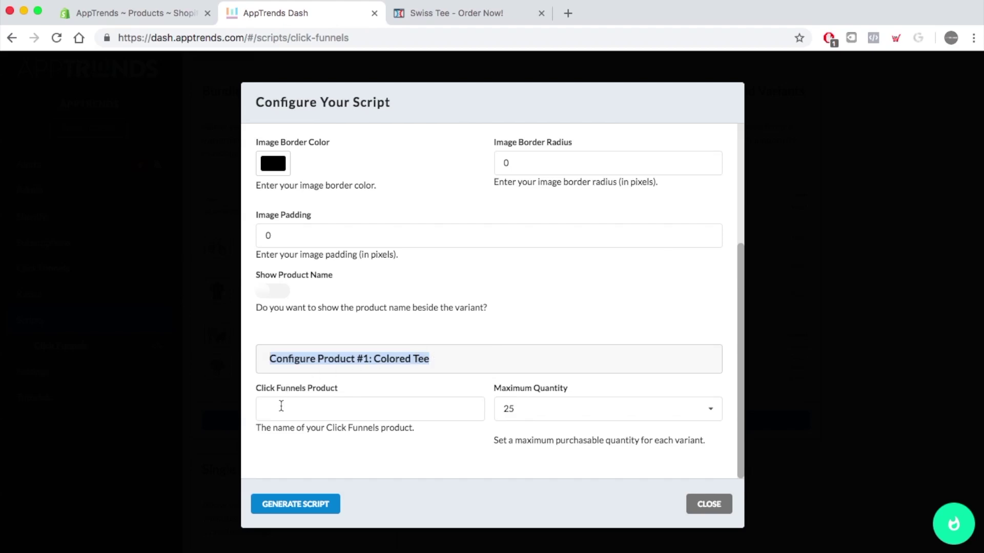
- In ClickFunnels, save the order form page and exit the editor
{"action": "left_click", "coordinate": [433, 13]}
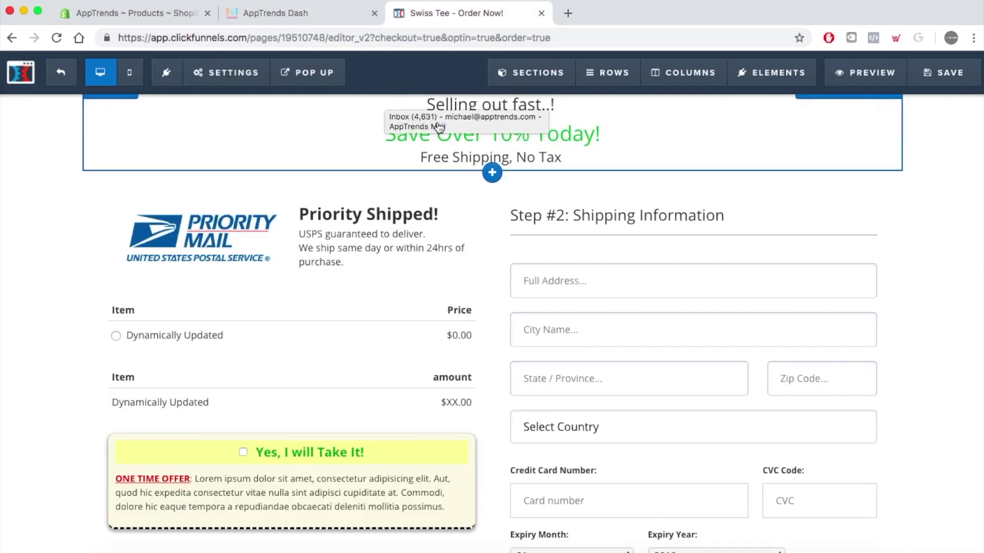
{"action": "left_click", "coordinate": [949, 73]}
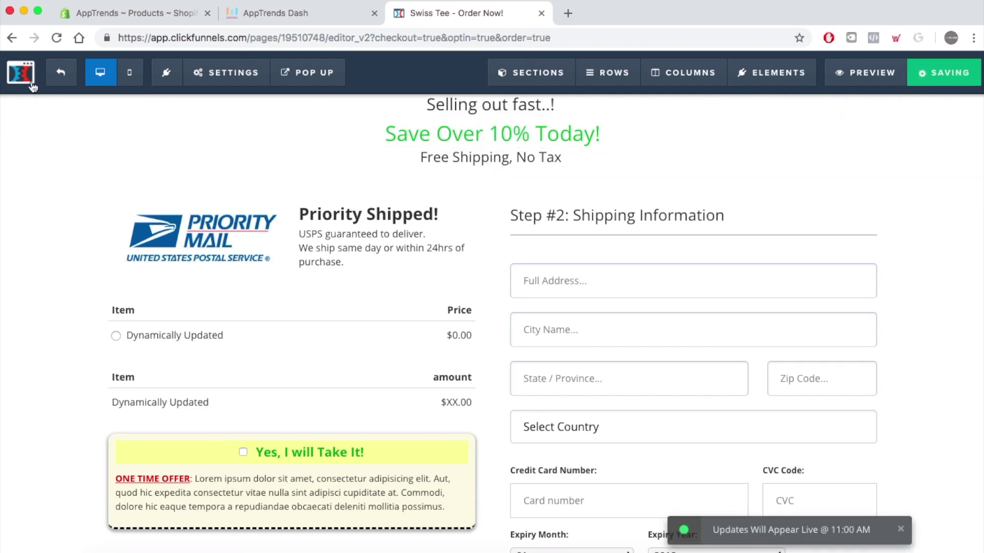
{"action": "left_click", "coordinate": [62, 81]}
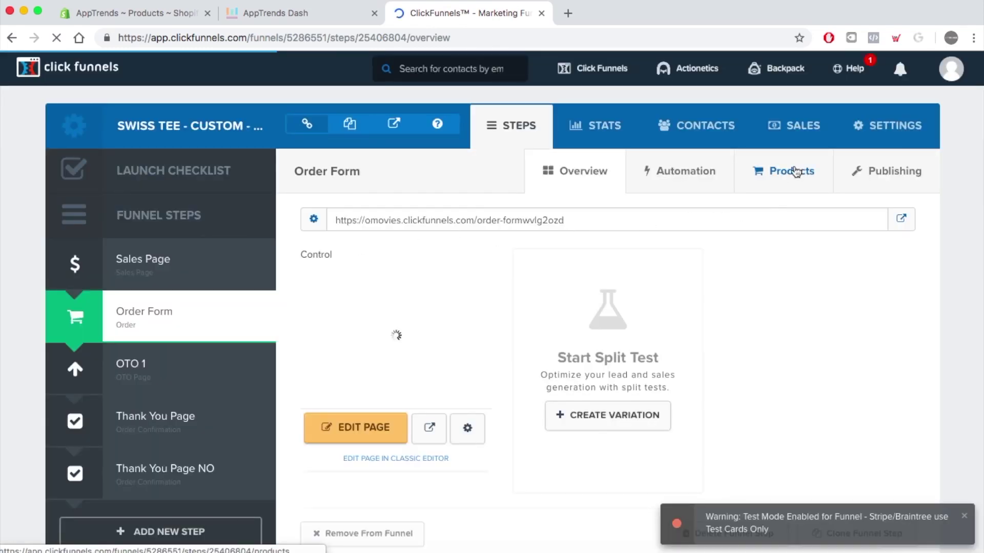
- Copy the exact 'Color Tee' product name from the Order Form's products, then return to AppTrends
{"action": "left_click", "coordinate": [788, 177]}
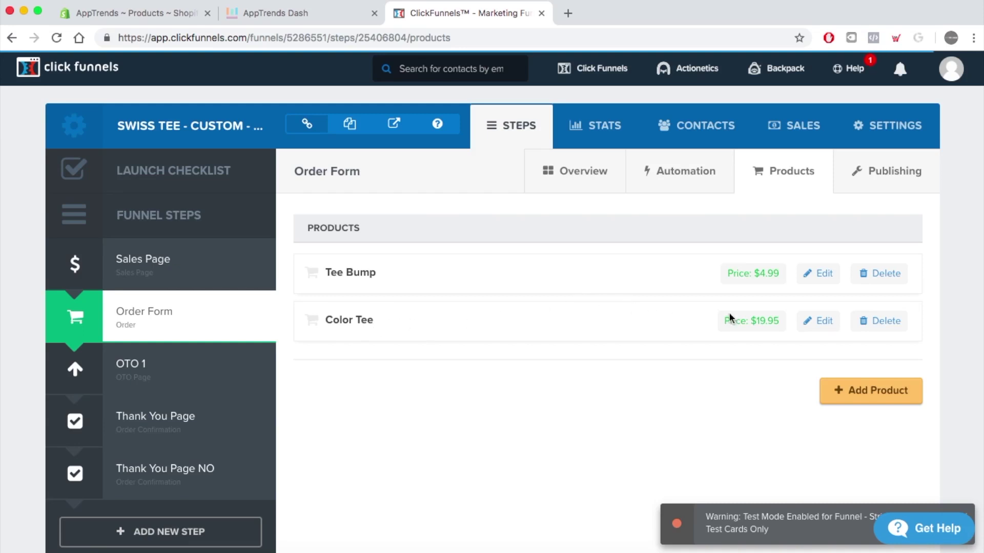
{"action": "left_click", "coordinate": [823, 322]}
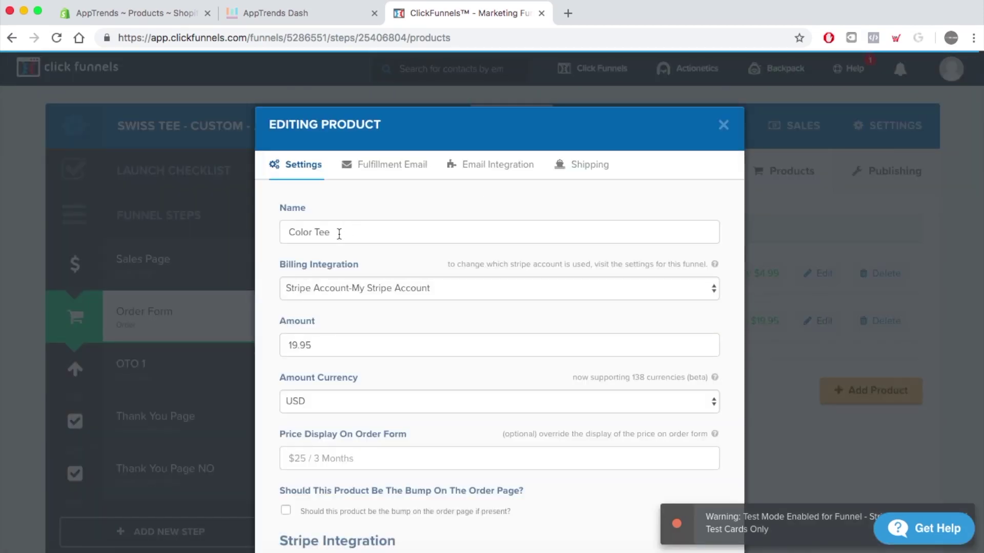
{"action": "left_click_drag", "start_coordinate": [339, 233], "coordinate": [282, 230]}
{"action": "key", "text": "super+c"}
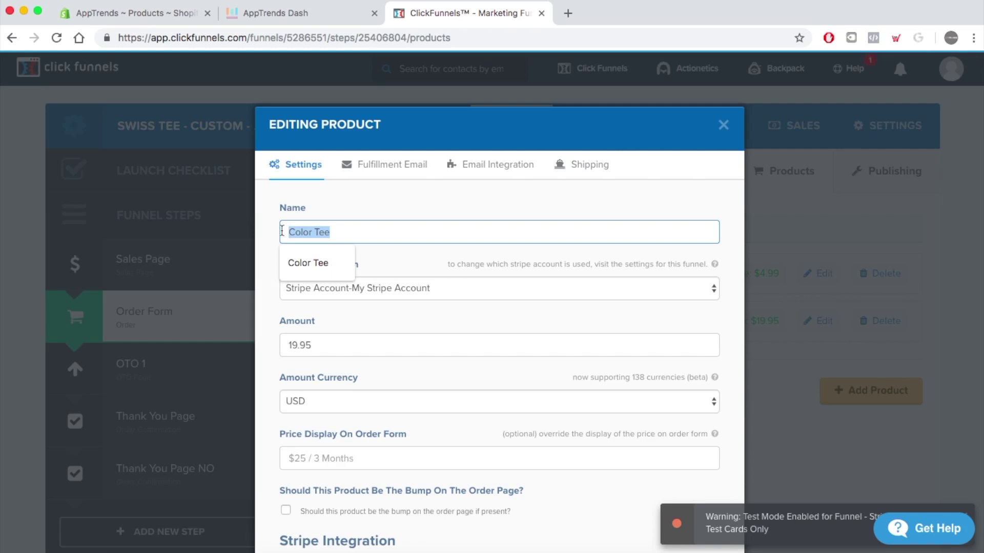
{"action": "left_click", "coordinate": [723, 125]}
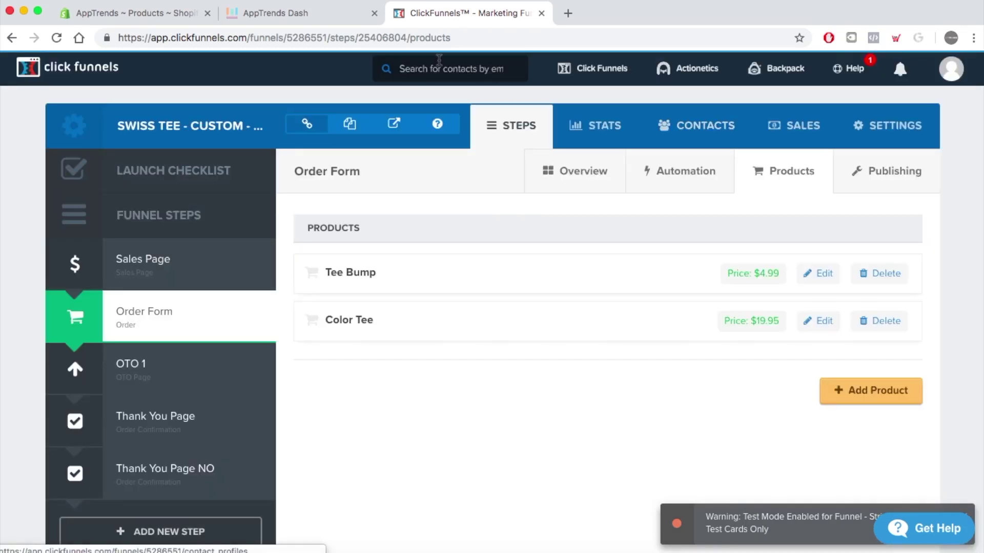
{"action": "left_click", "coordinate": [305, 14]}
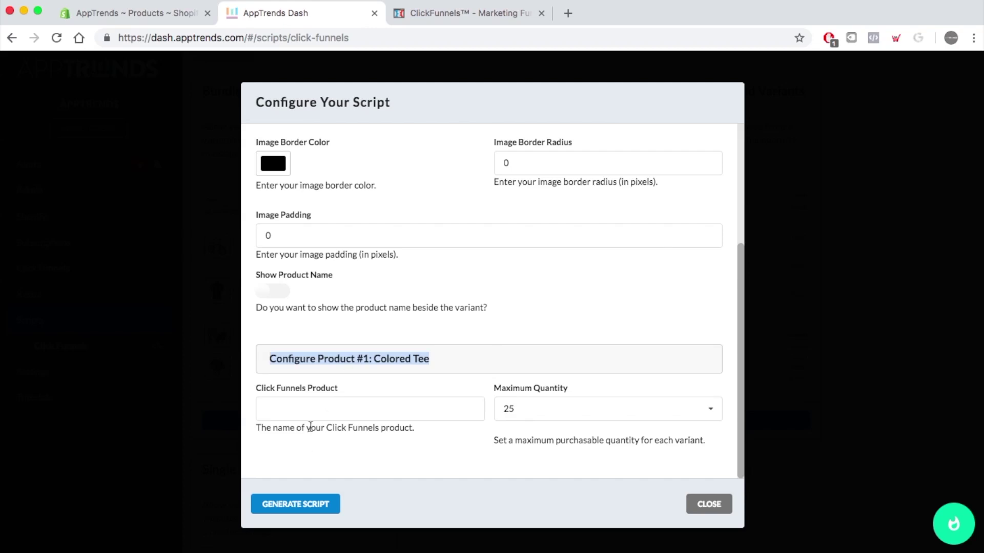
- Map Colored Tee to the 'Color Tee' Click Funnels product with maximum quantity 10
{"action": "left_click", "coordinate": [323, 409]}
{"action": "key", "text": "super+v"}
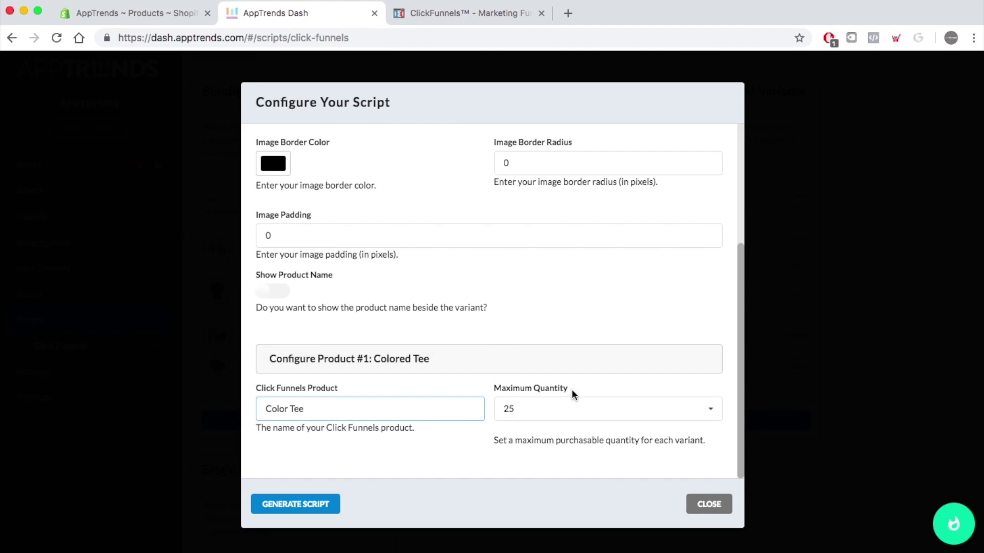
{"action": "left_click", "coordinate": [576, 409]}
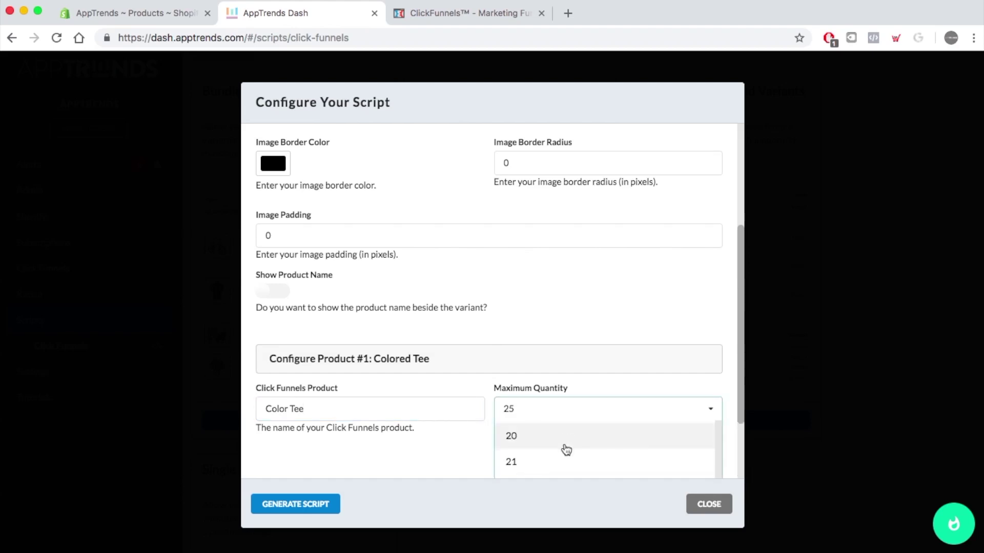
{"action": "scroll", "coordinate": [566, 450], "scroll_direction": "up", "scroll_amount": 5}
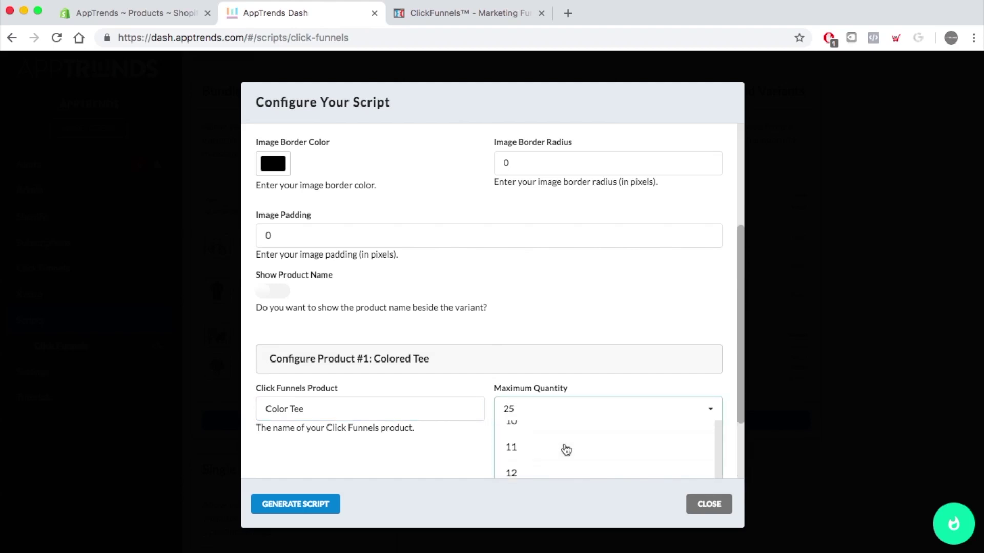
{"action": "scroll", "coordinate": [566, 450], "scroll_direction": "up", "scroll_amount": 1}
{"action": "left_click", "coordinate": [565, 449]}
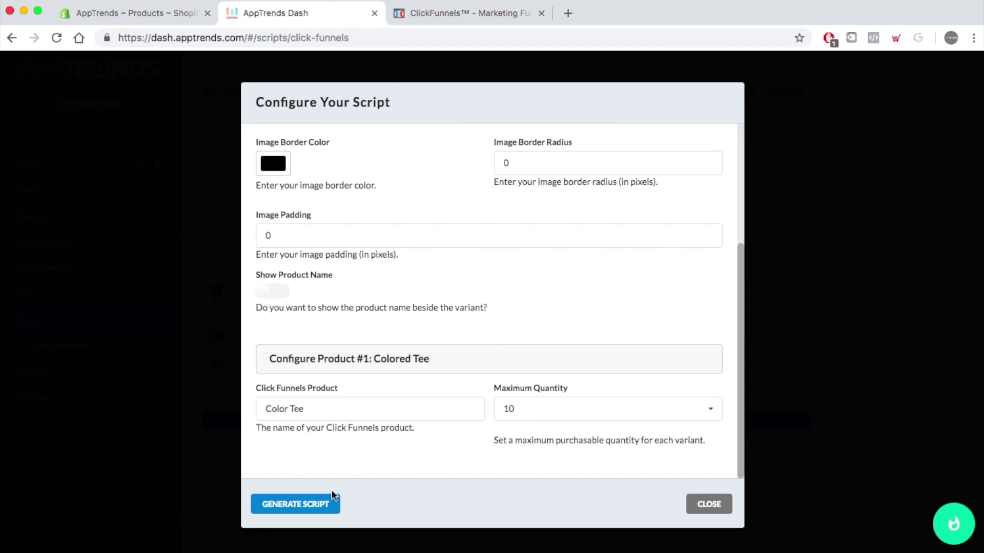
- Generate the customized script and copy it to the clipboard
{"action": "left_click", "coordinate": [314, 505]}
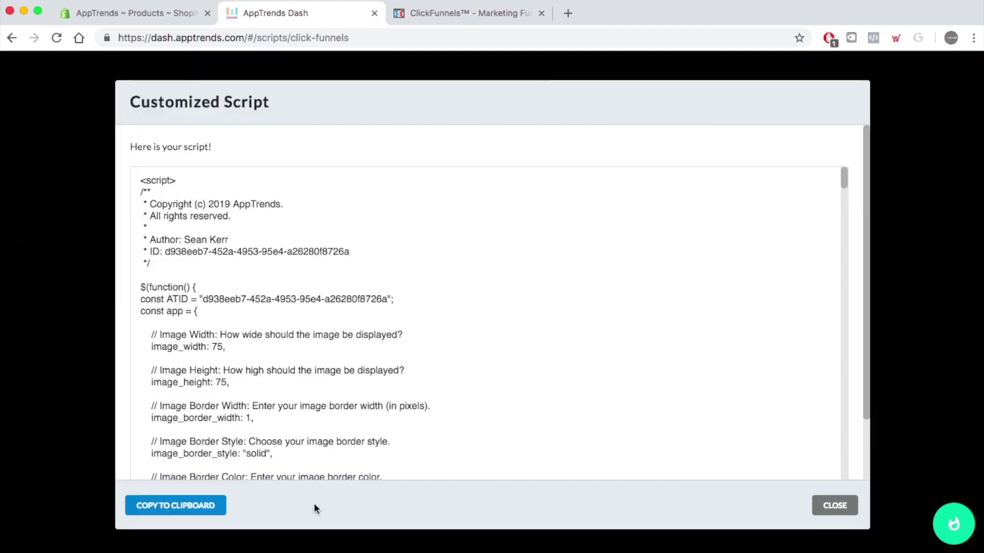
{"action": "scroll", "coordinate": [399, 290], "scroll_direction": "down", "scroll_amount": 4}
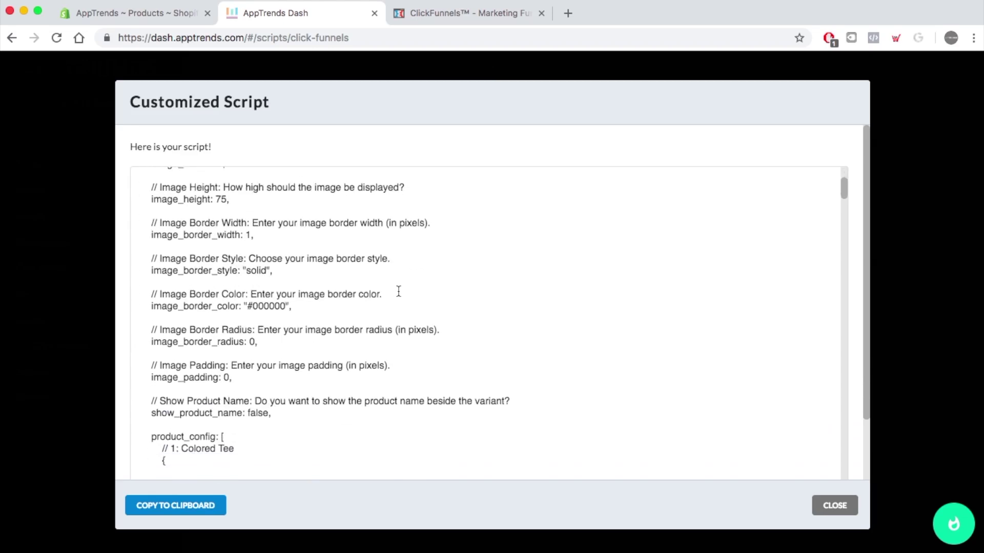
{"action": "scroll", "coordinate": [398, 291], "scroll_direction": "up", "scroll_amount": 4}
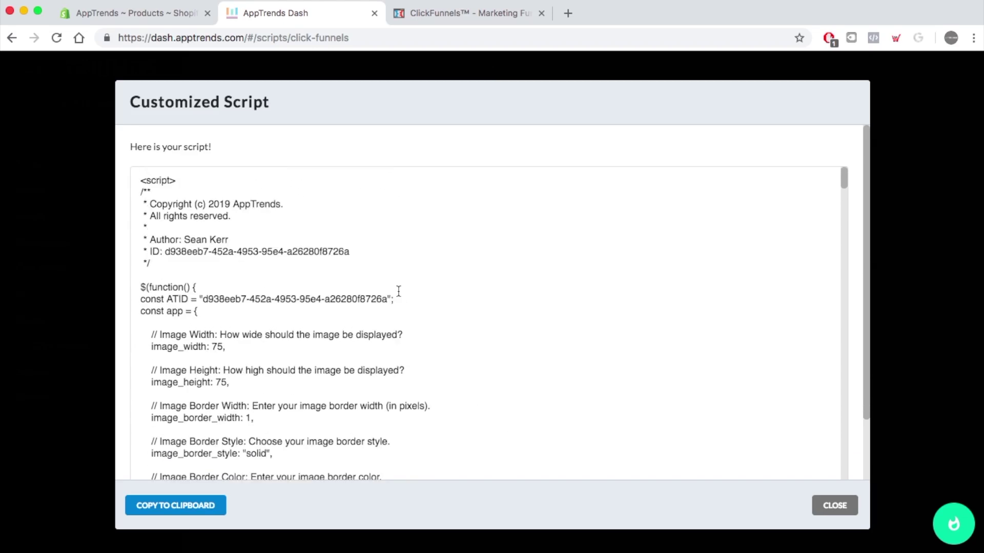
{"action": "left_click", "coordinate": [177, 506]}
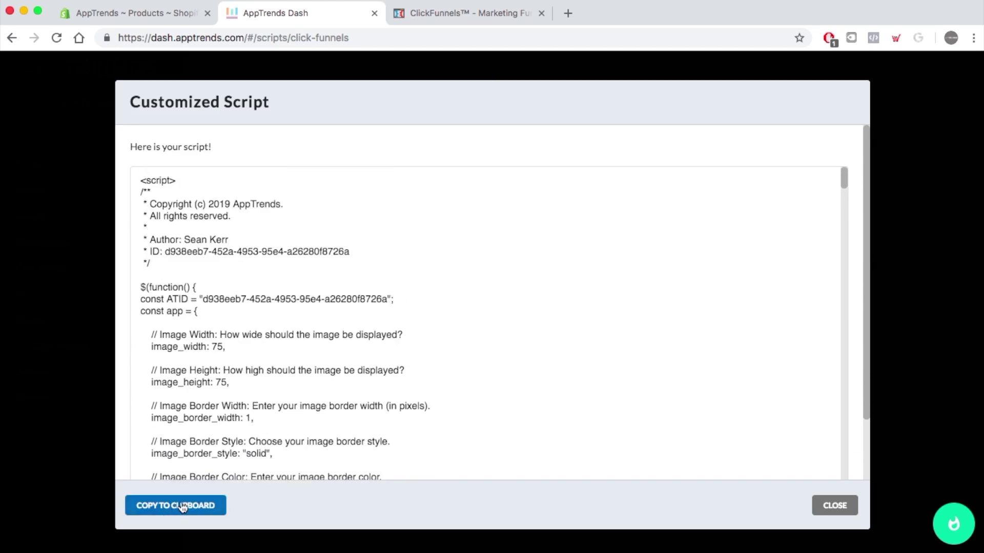
{"action": "left_click", "coordinate": [468, 15]}
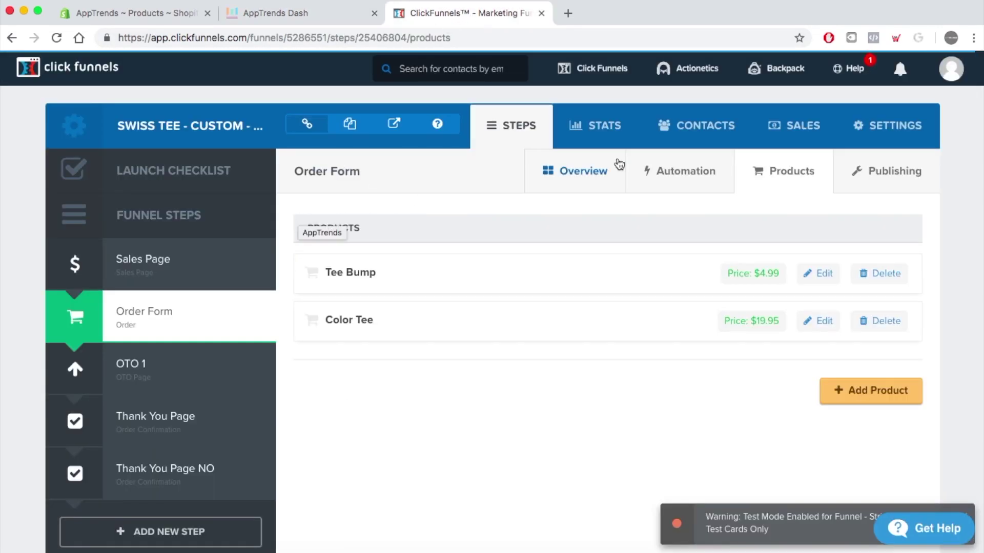
- Reopen the Swiss Tee Order Form in the page editor and add an element below the Item/Price list
{"action": "left_click", "coordinate": [594, 170]}
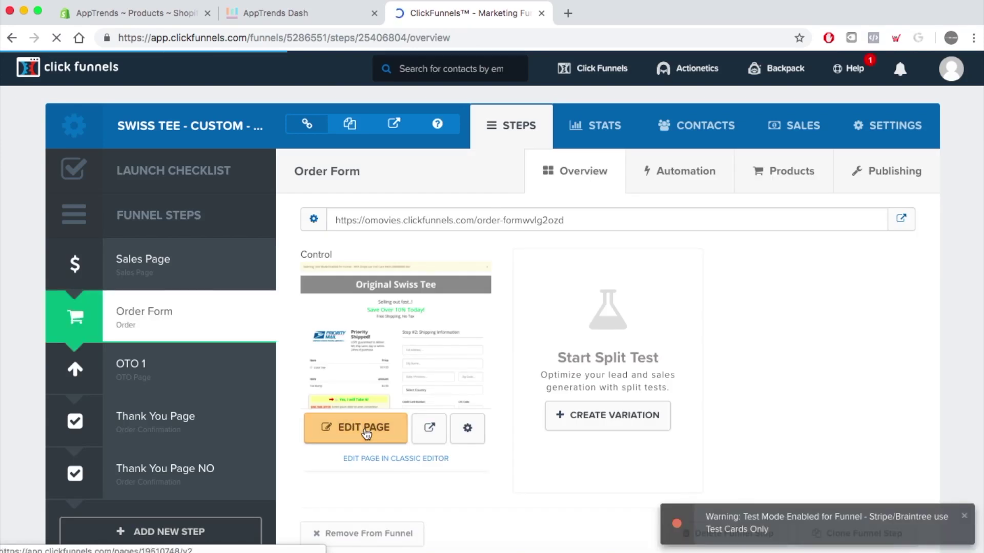
{"action": "left_click", "coordinate": [366, 433]}
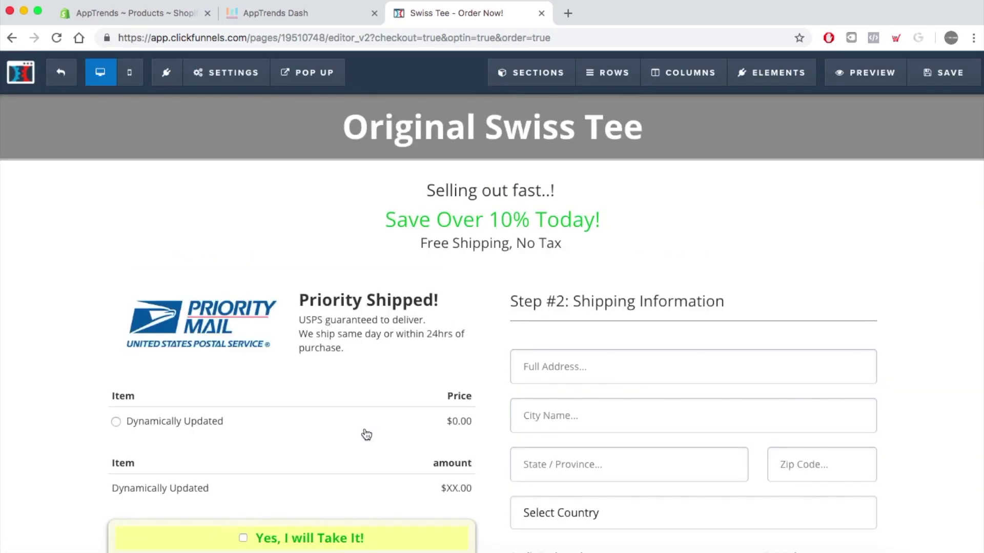
{"action": "scroll", "coordinate": [364, 415], "scroll_direction": "down", "scroll_amount": 2}
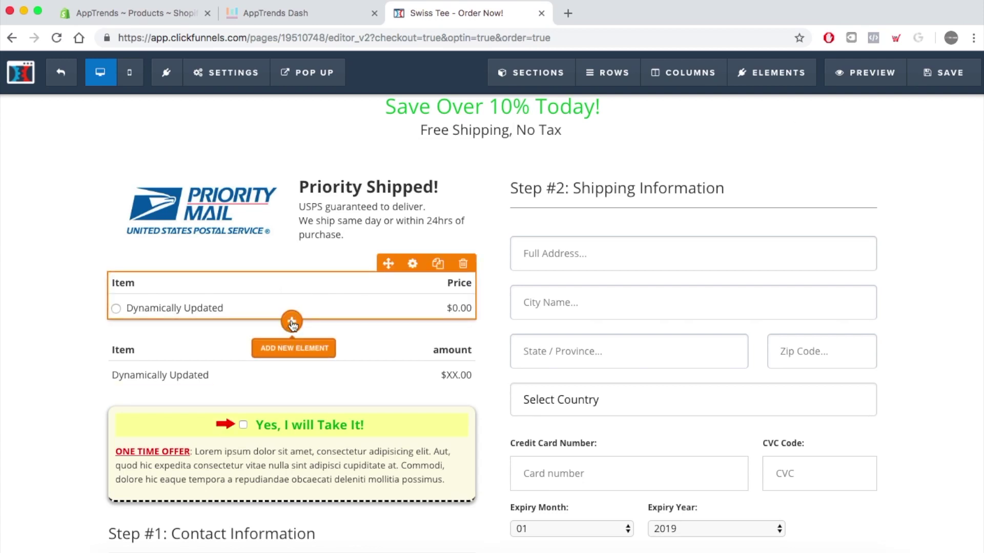
{"action": "left_click", "coordinate": [292, 322]}
{"action": "scroll", "coordinate": [779, 273], "scroll_direction": "down", "scroll_amount": 8}
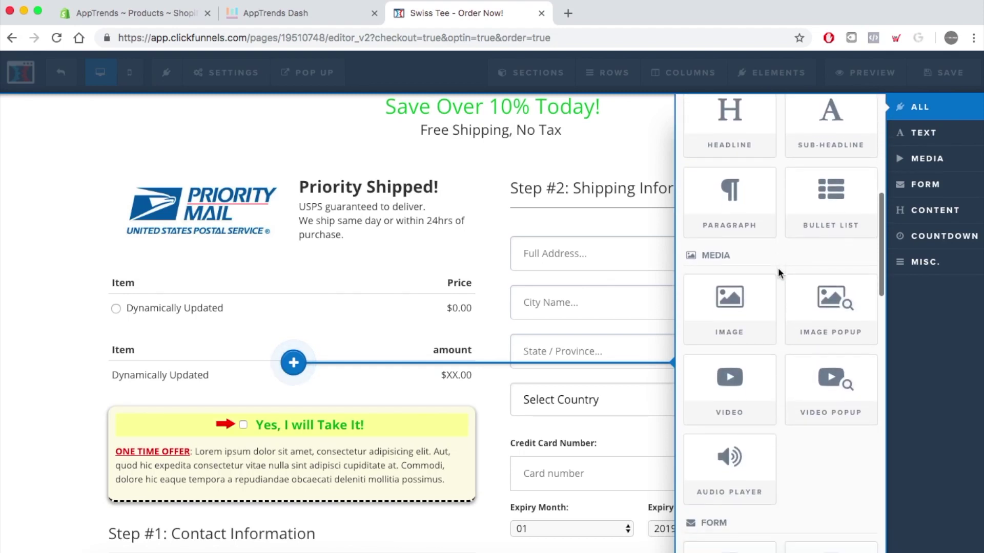
- Drop a Custom JS/HTML element from Misc. below the product price list
{"action": "left_click", "coordinate": [924, 262]}
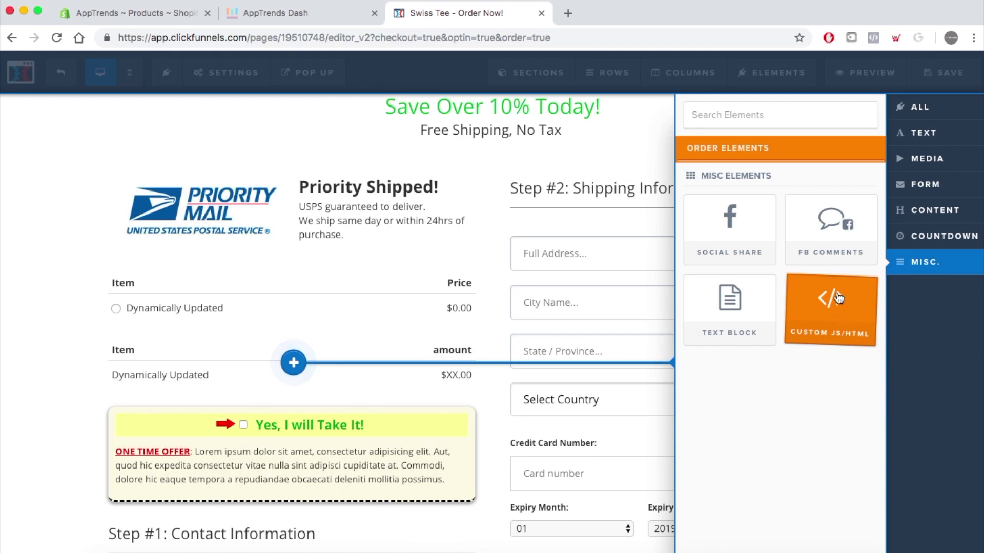
{"action": "left_click_drag", "start_coordinate": [843, 339], "coordinate": [293, 322]}
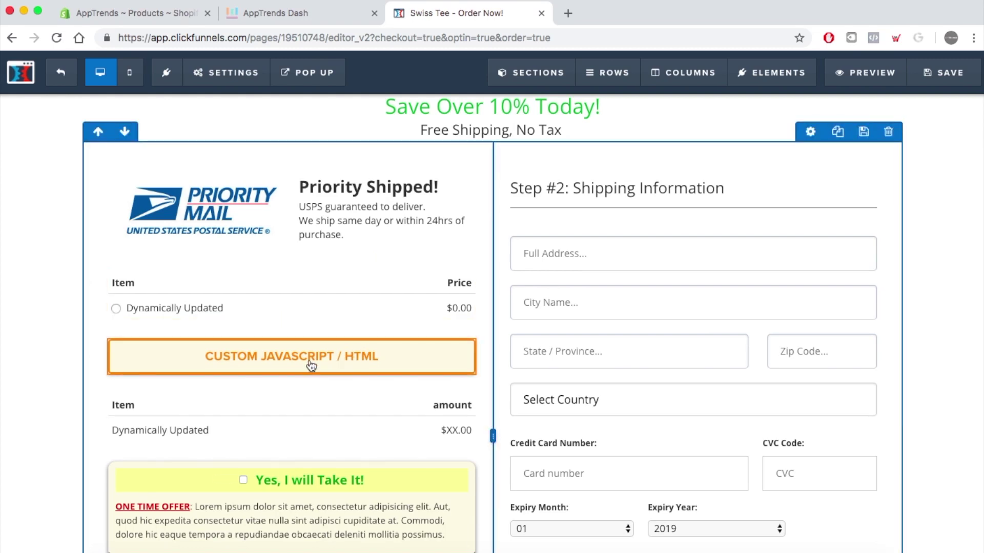
{"action": "mouse_move", "coordinate": [310, 363]}
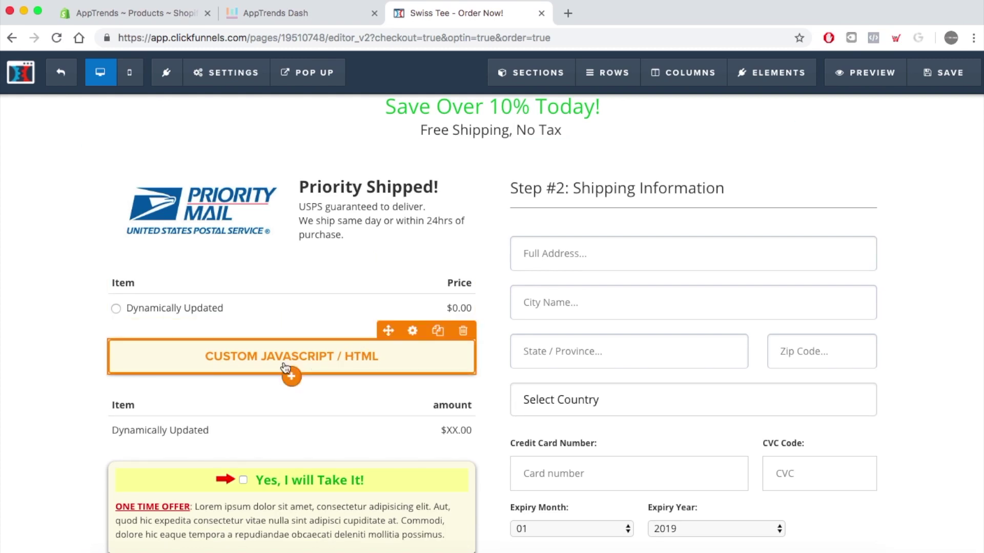
- Set the custom code element's type to Regular HTML/JS
{"action": "left_click", "coordinate": [263, 357]}
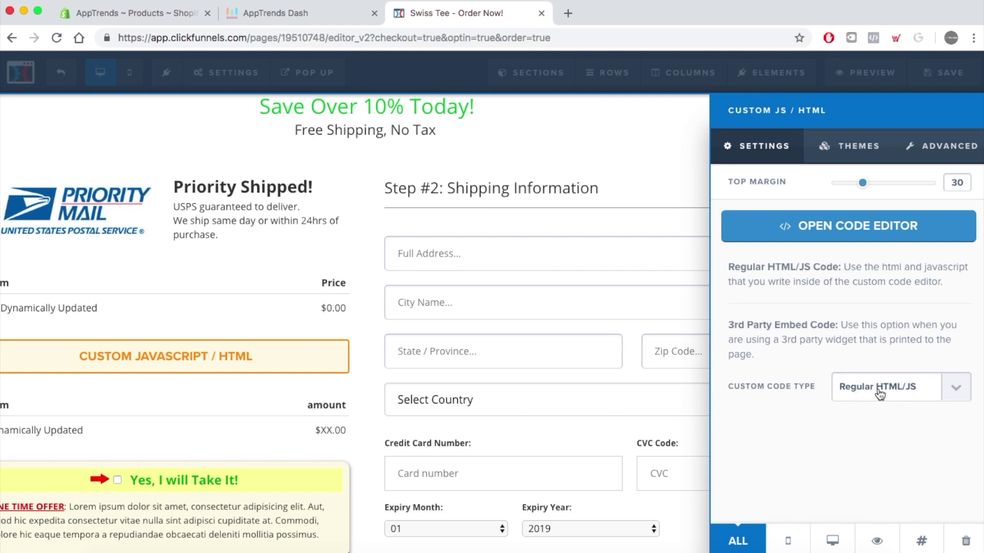
{"action": "left_click", "coordinate": [916, 394]}
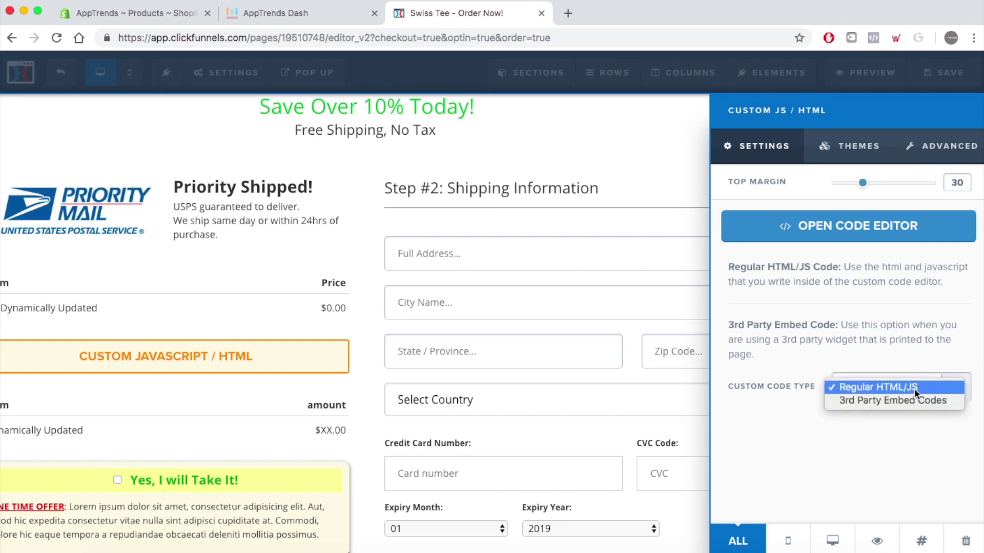
{"action": "left_click", "coordinate": [906, 400]}
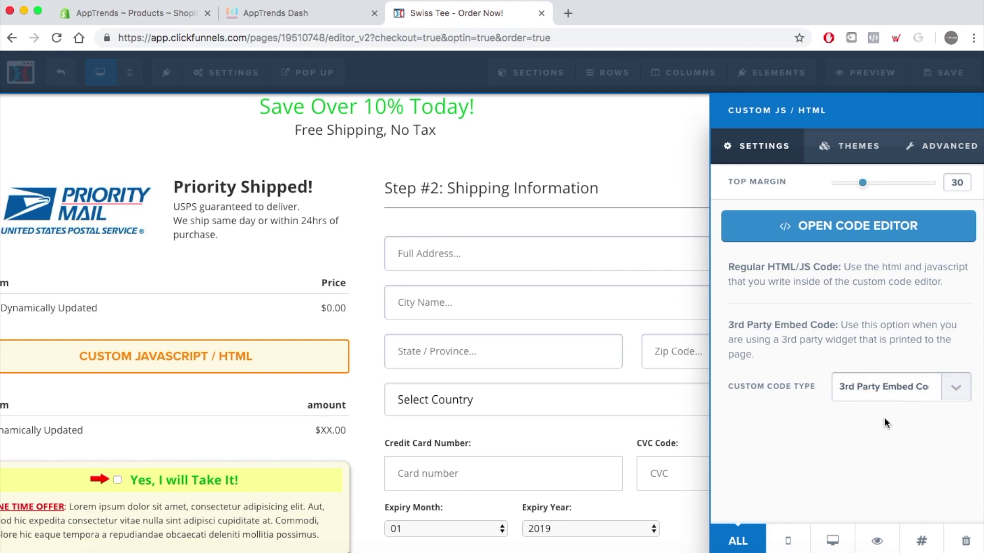
{"action": "left_click", "coordinate": [906, 386]}
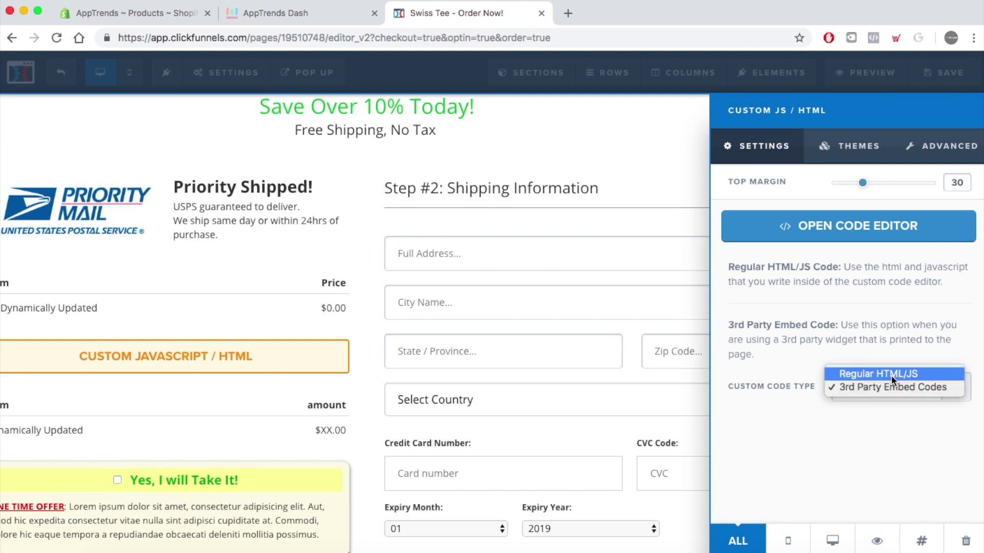
{"action": "left_click", "coordinate": [890, 374]}
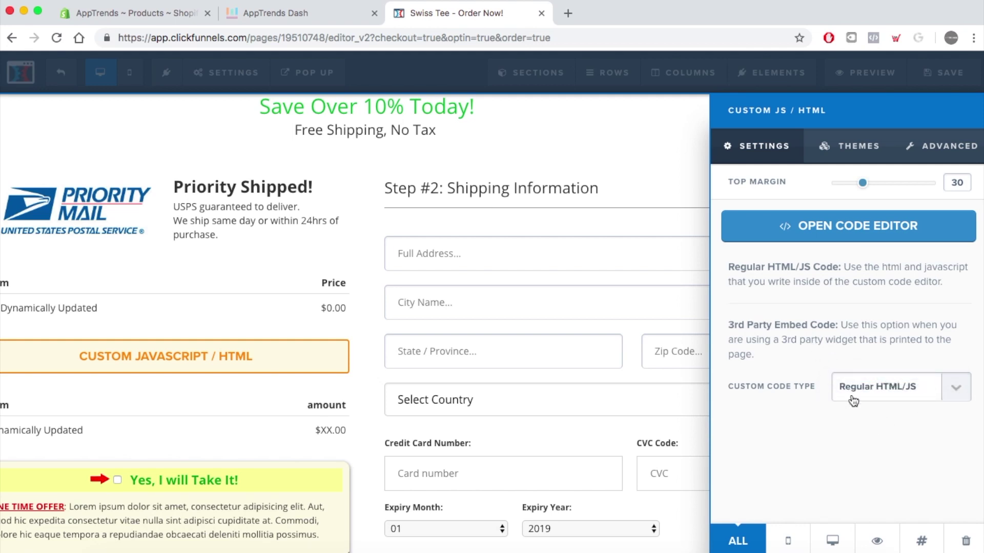
- Paste the variant-selector script into the code editor, then save and preview the page
{"action": "left_click", "coordinate": [866, 232]}
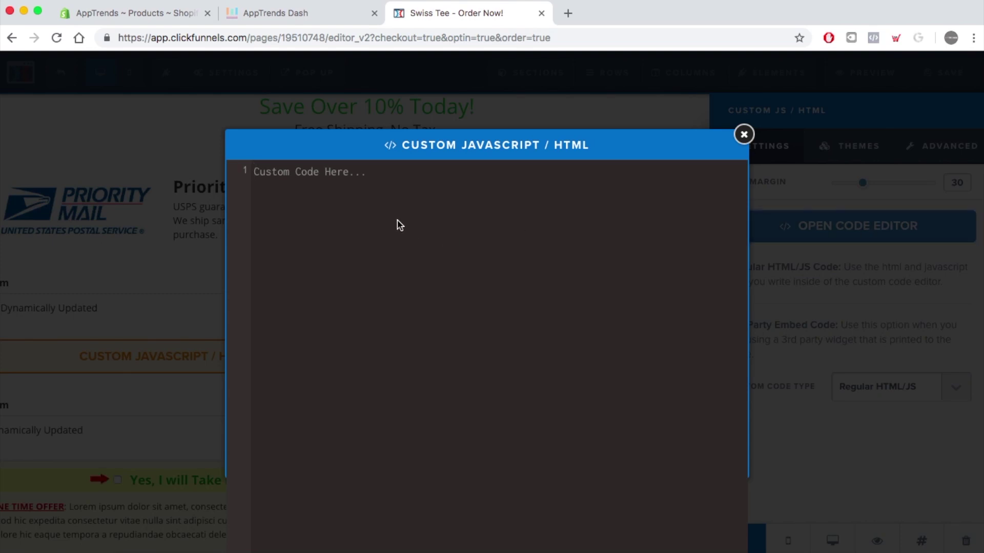
{"action": "key", "text": "super+v"}
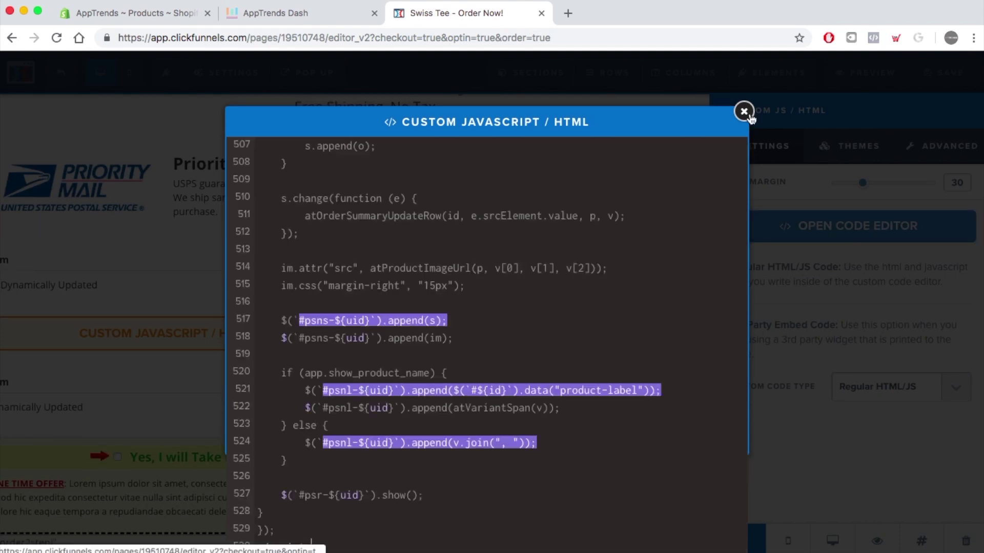
{"action": "left_click", "coordinate": [744, 112]}
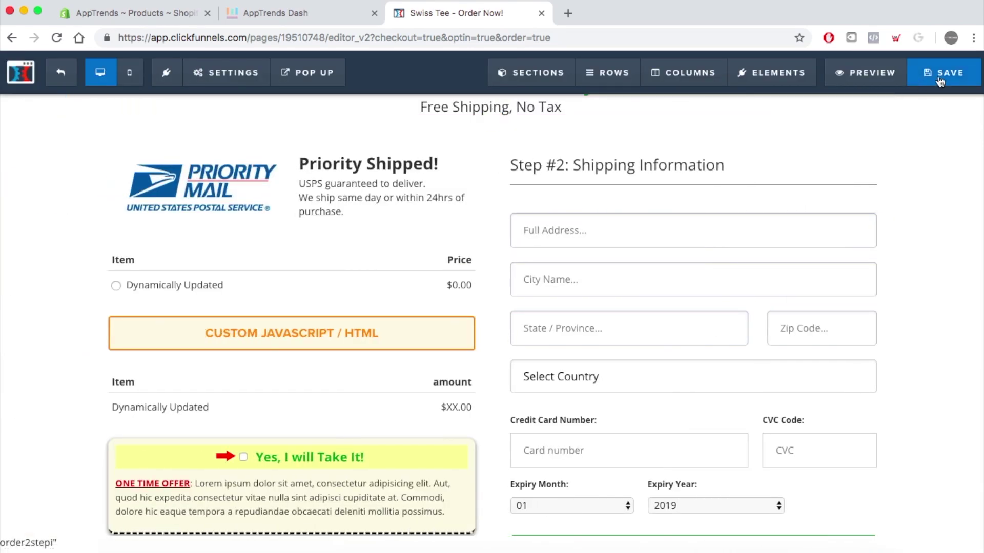
{"action": "left_click", "coordinate": [949, 77]}
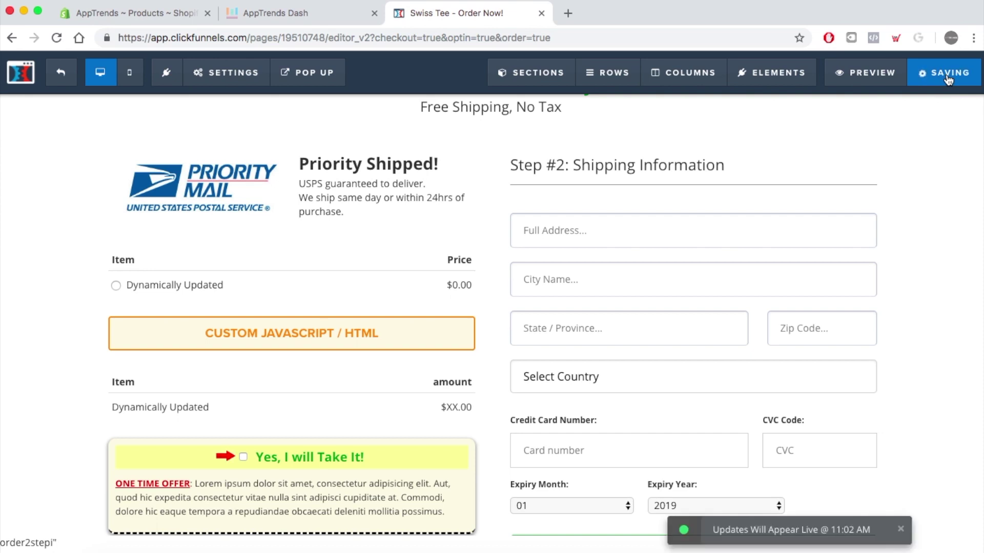
{"action": "left_click", "coordinate": [874, 77]}
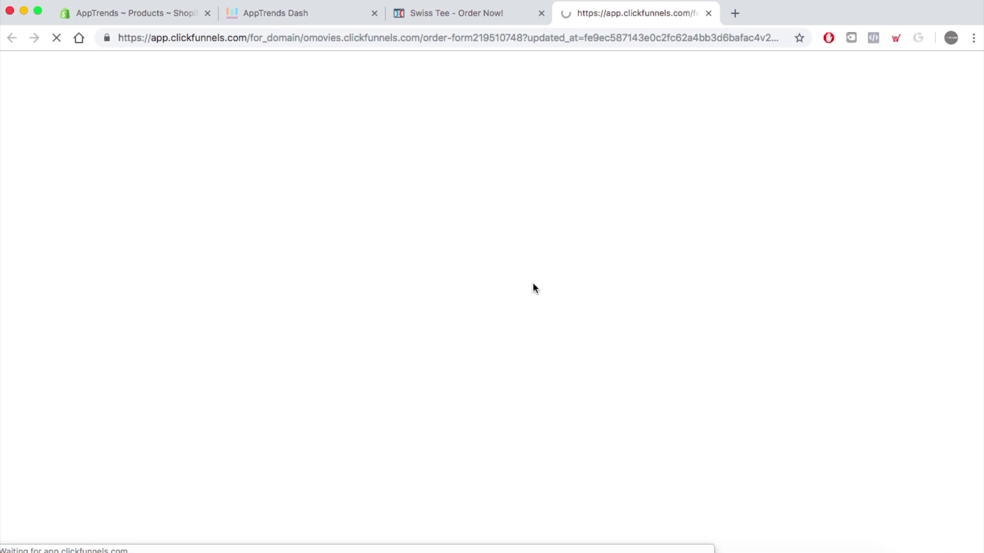
- On the preview form, choose 2 Black tees and 4 Green tees
{"action": "scroll", "coordinate": [412, 368], "scroll_direction": "down", "scroll_amount": 5}
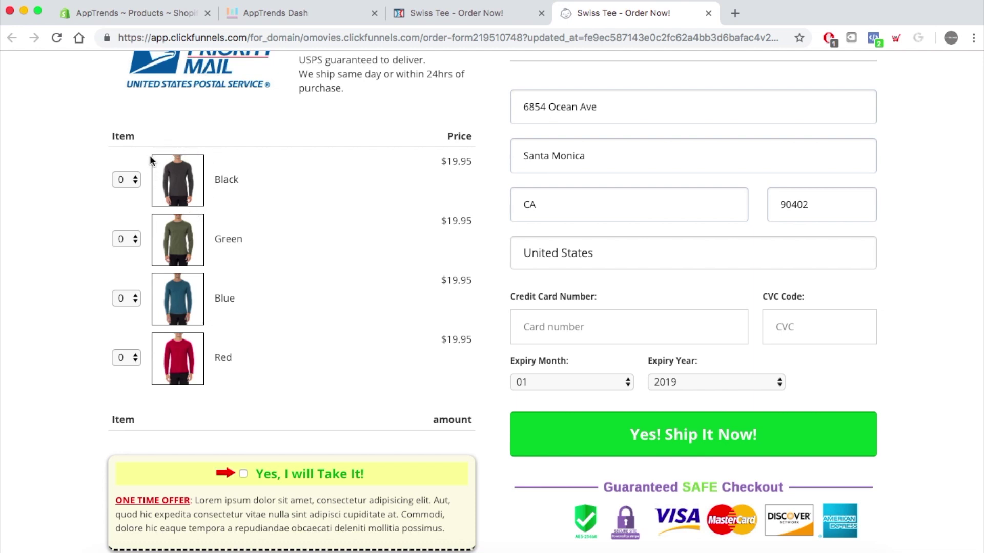
{"action": "scroll", "coordinate": [299, 207], "scroll_direction": "down", "scroll_amount": 1}
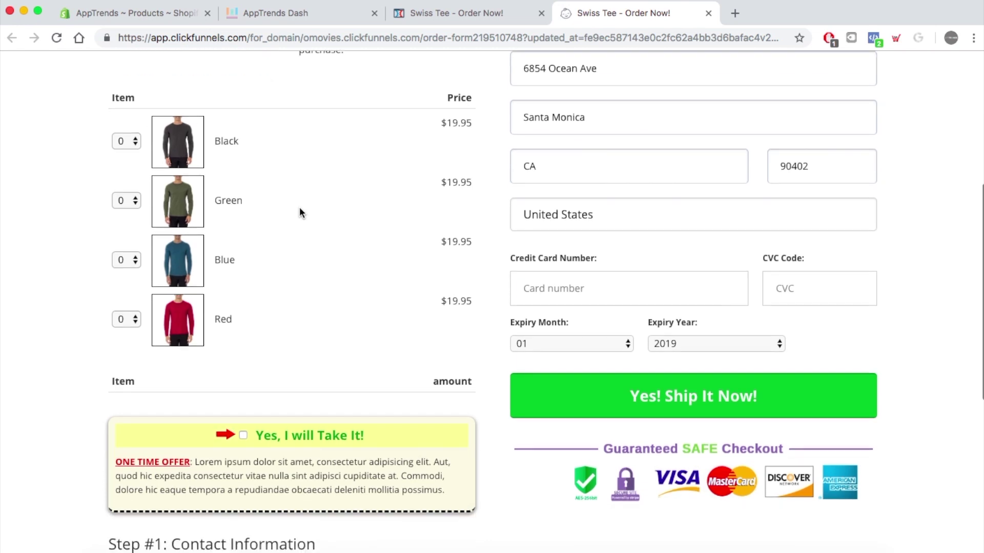
{"action": "scroll", "coordinate": [299, 207], "scroll_direction": "up", "scroll_amount": 1}
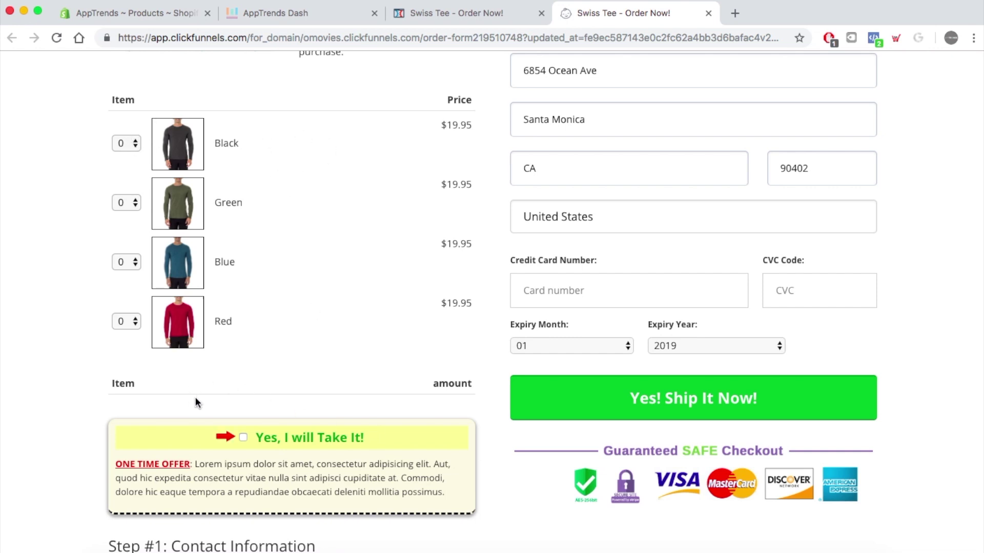
{"action": "left_click", "coordinate": [134, 143]}
{"action": "left_click", "coordinate": [127, 170]}
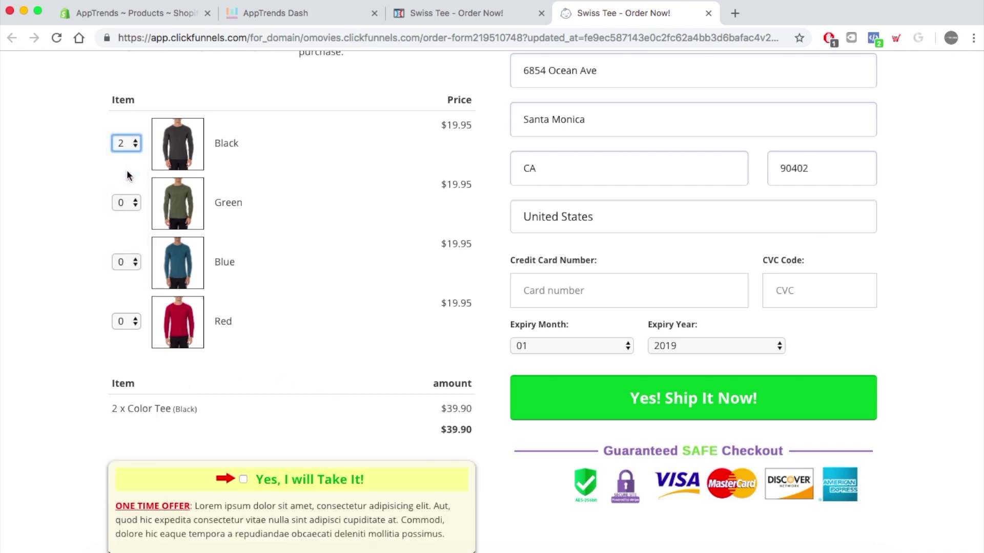
{"action": "left_click", "coordinate": [135, 203]}
{"action": "left_click", "coordinate": [128, 256]}
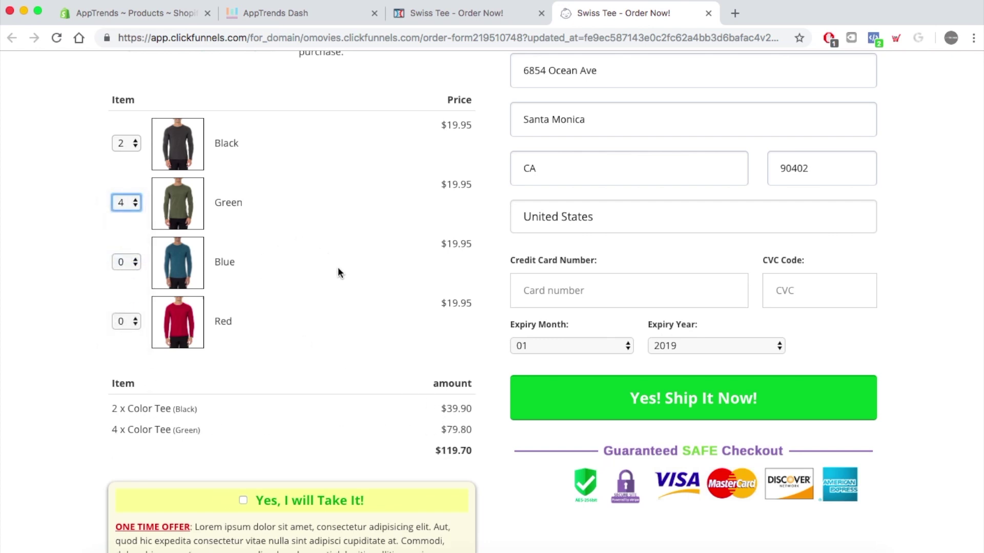
- Try 3 Blue tees, reset Blue to 0, and return to the page editor
{"action": "left_click", "coordinate": [136, 262]}
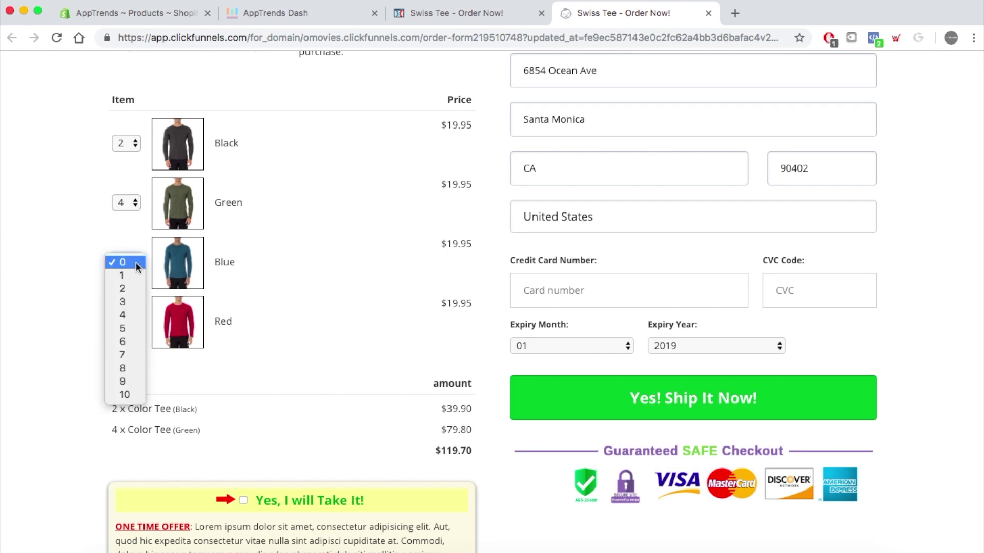
{"action": "left_click", "coordinate": [123, 303]}
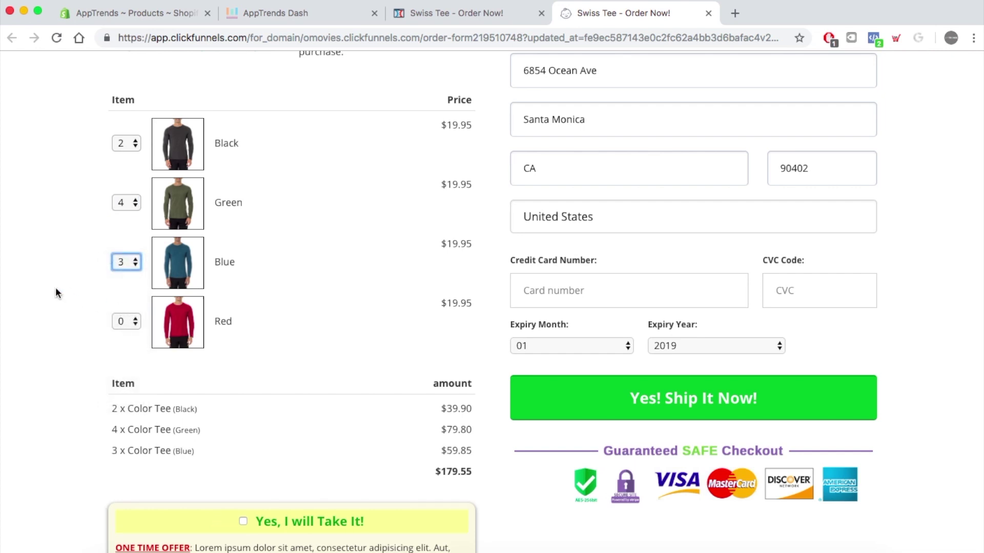
{"action": "left_click", "coordinate": [136, 262]}
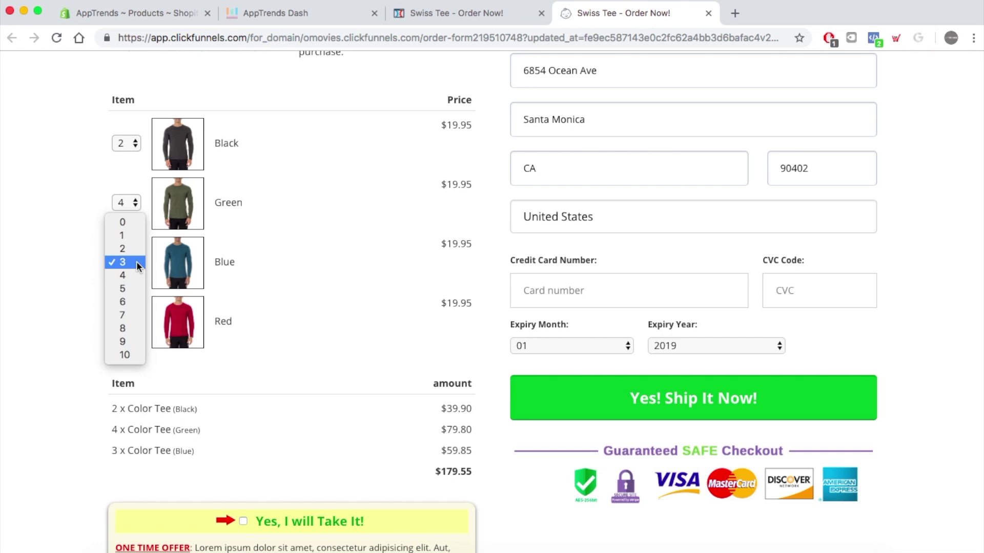
{"action": "left_click", "coordinate": [131, 223]}
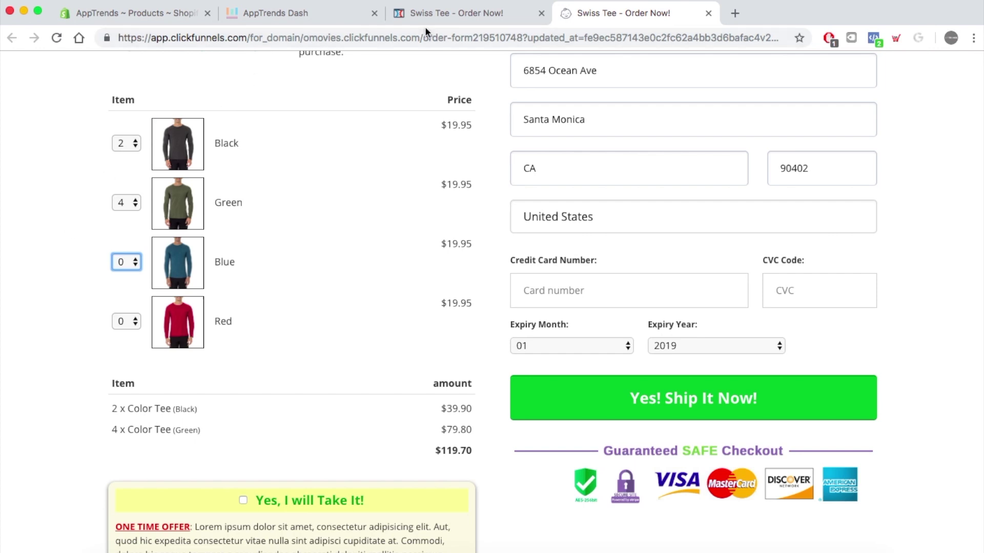
{"action": "left_click", "coordinate": [451, 14]}
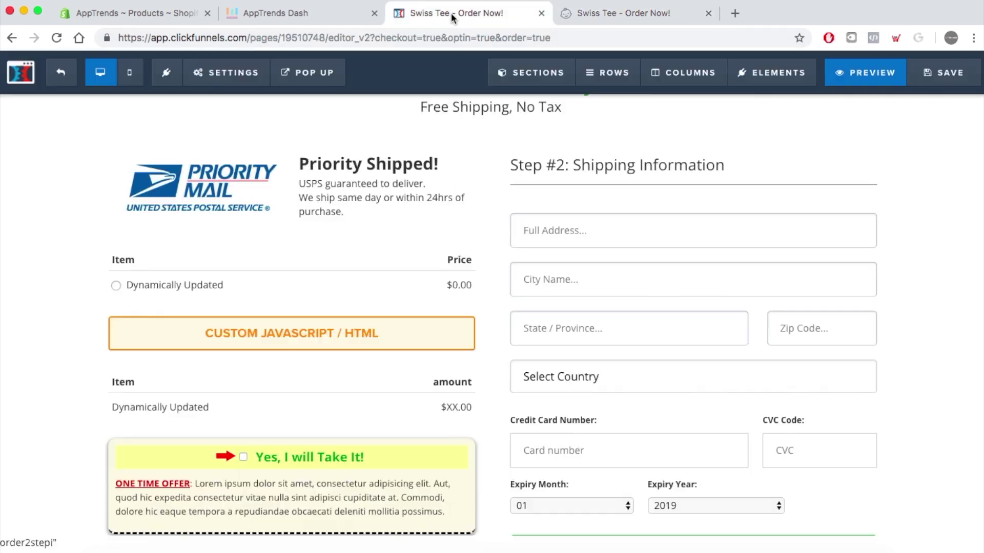
- Exit the editor and check the Order Form products: Tee Bump $4.99, Color Tee $19.95
{"action": "left_click", "coordinate": [61, 73]}
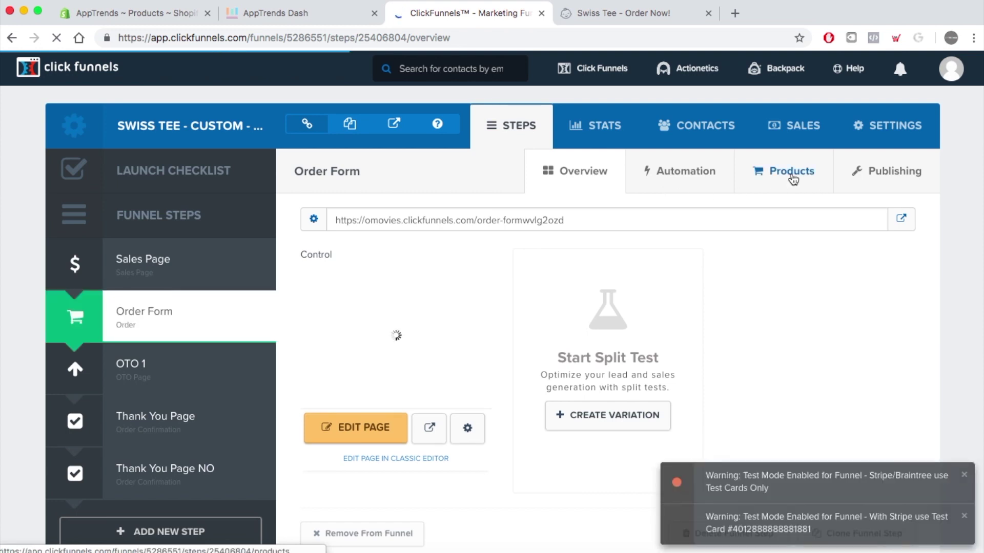
{"action": "left_click", "coordinate": [792, 177]}
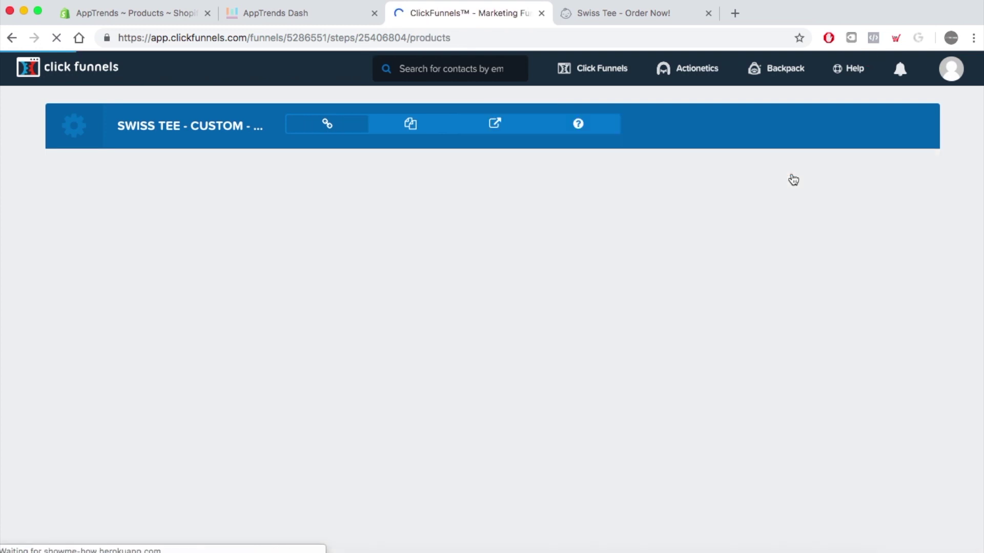
{"action": "scroll", "coordinate": [431, 422], "scroll_direction": "down", "scroll_amount": 3}
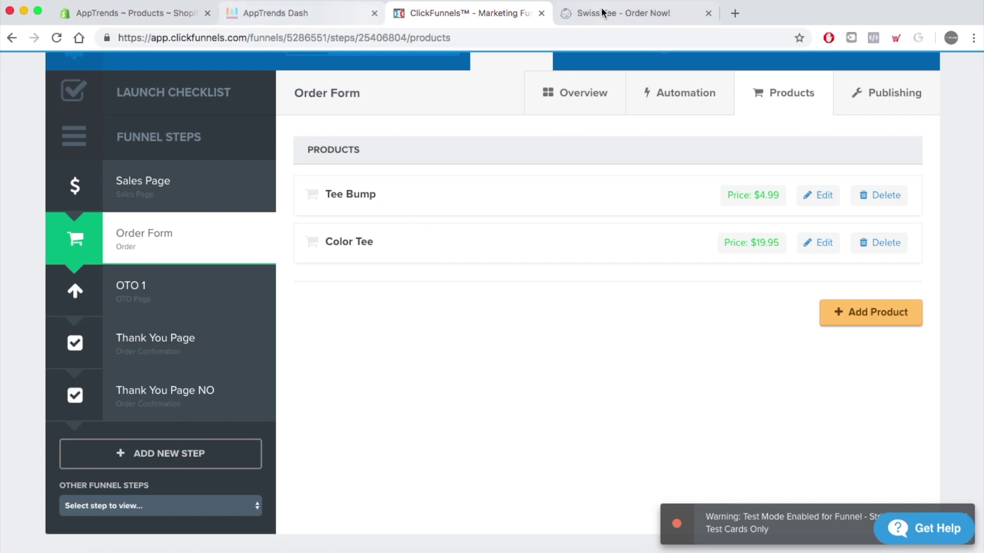
{"action": "left_click", "coordinate": [590, 14]}
- Add 3 Blue tees so the order totals $179.55
{"action": "scroll", "coordinate": [282, 296], "scroll_direction": "down", "scroll_amount": 2}
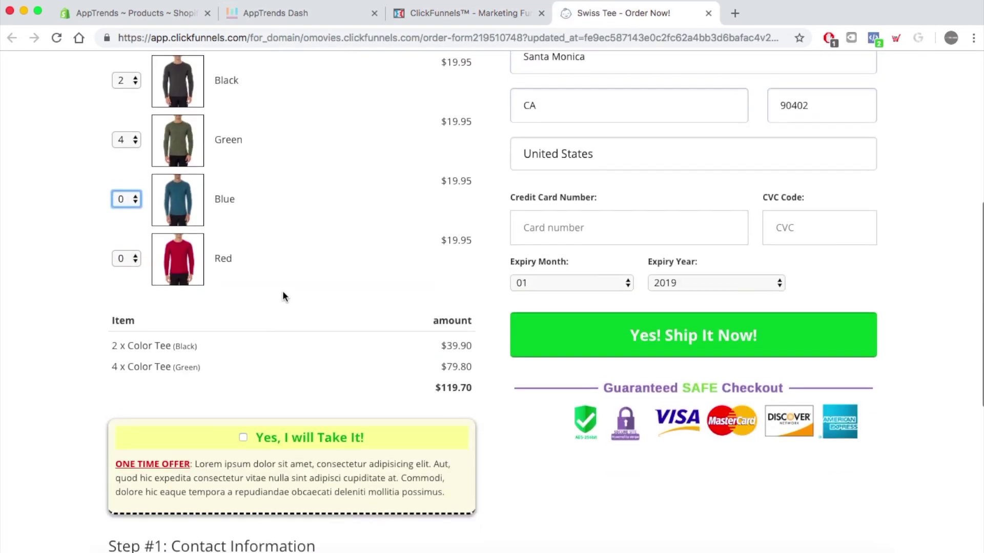
{"action": "scroll", "coordinate": [282, 296], "scroll_direction": "up", "scroll_amount": 3}
{"action": "scroll", "coordinate": [283, 293], "scroll_direction": "down", "scroll_amount": 3}
{"action": "scroll", "coordinate": [283, 293], "scroll_direction": "up", "scroll_amount": 5}
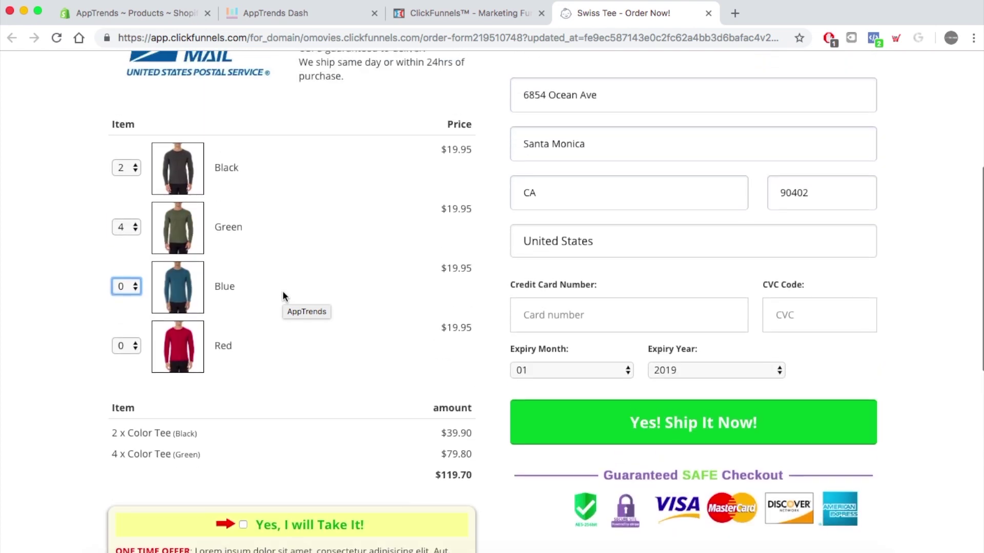
{"action": "scroll", "coordinate": [283, 296], "scroll_direction": "down", "scroll_amount": 3}
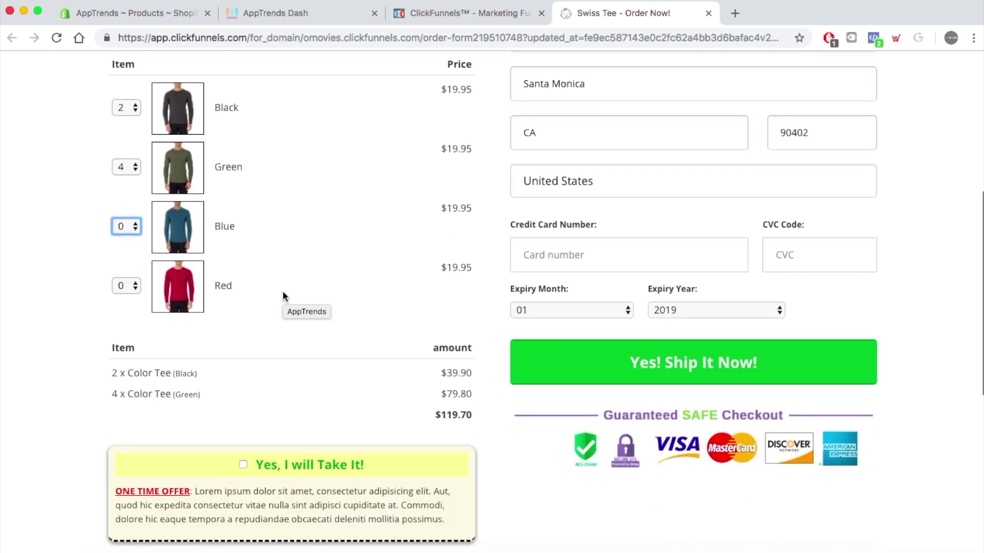
{"action": "scroll", "coordinate": [283, 296], "scroll_direction": "up", "scroll_amount": 1}
{"action": "scroll", "coordinate": [282, 297], "scroll_direction": "up", "scroll_amount": 1}
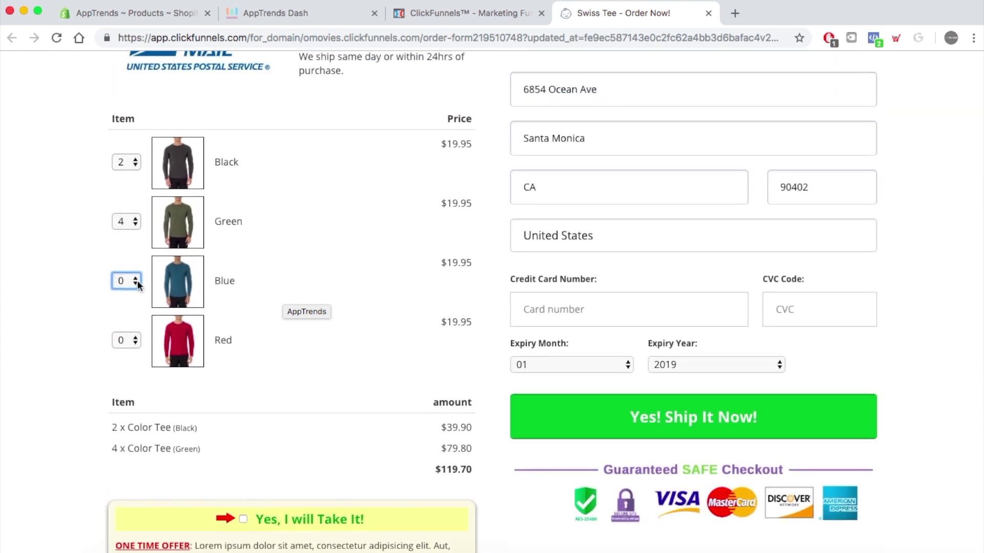
{"action": "left_click", "coordinate": [137, 280]}
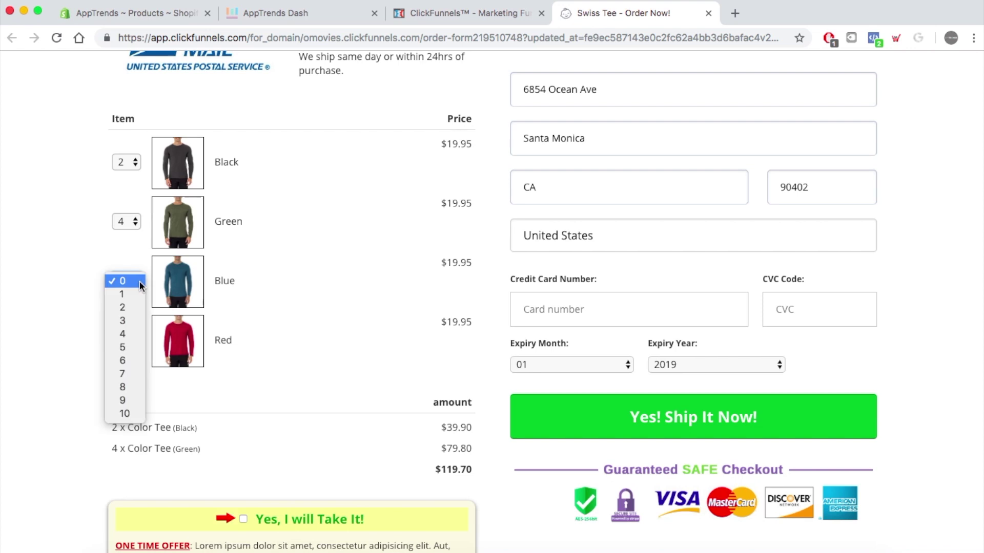
{"action": "left_click", "coordinate": [125, 321]}
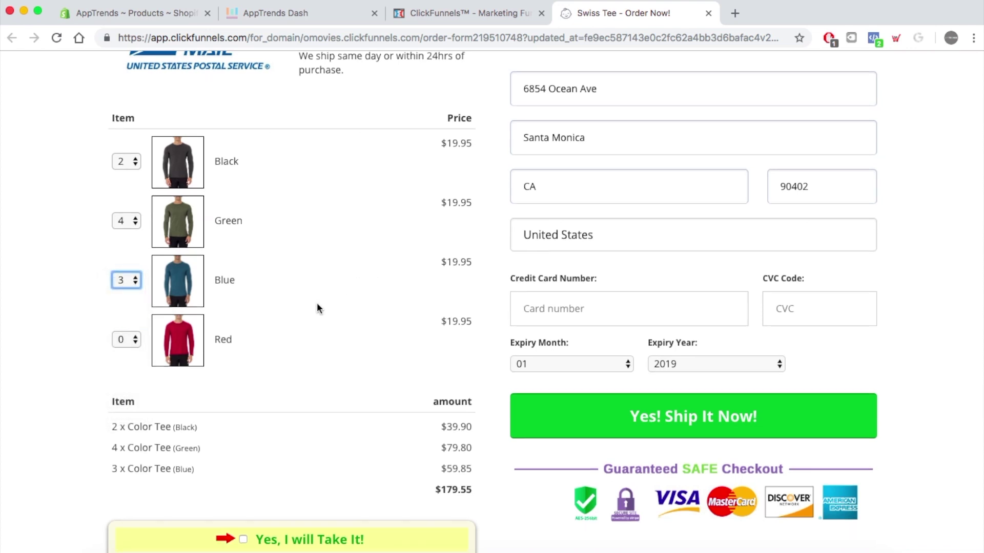
- Replace the house number in the shipping street address with a new one
{"action": "scroll", "coordinate": [317, 303], "scroll_direction": "down", "scroll_amount": 3}
{"action": "scroll", "coordinate": [545, 311], "scroll_direction": "up", "scroll_amount": 7}
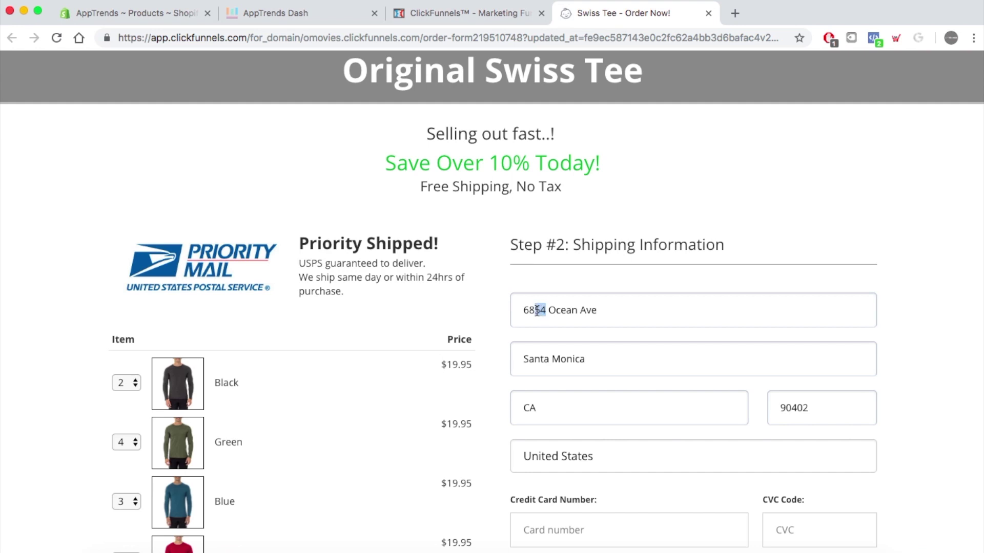
{"action": "left_click_drag", "start_coordinate": [532, 311], "coordinate": [525, 312]}
{"action": "type", "text": "5050"}
{"action": "scroll", "coordinate": [668, 320], "scroll_direction": "down", "scroll_amount": 7}
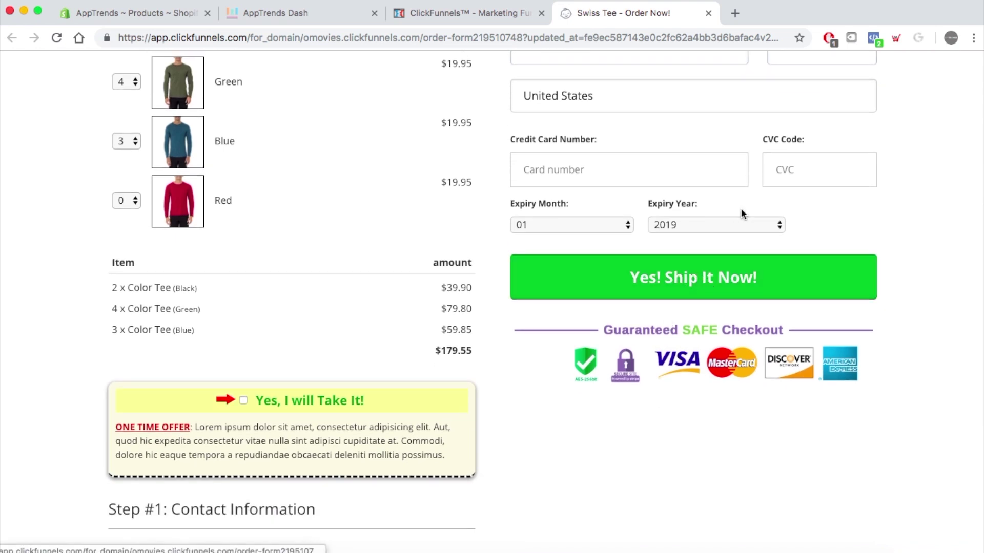
{"action": "left_click", "coordinate": [639, 169]}
{"action": "scroll", "coordinate": [386, 149], "scroll_direction": "up", "scroll_amount": 8}
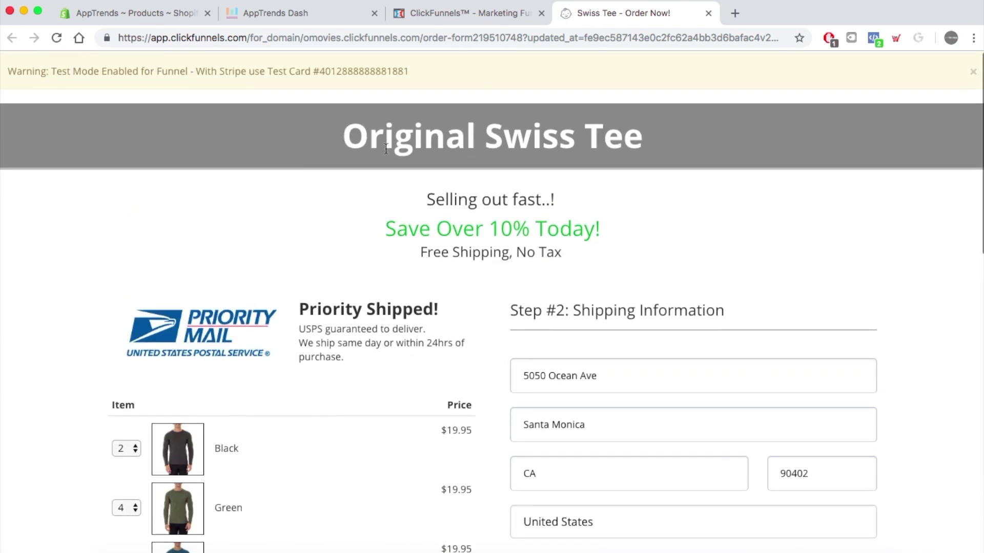
- Copy the test card number from the warning banner into the Card number field
{"action": "left_click_drag", "start_coordinate": [408, 69], "coordinate": [318, 70]}
{"action": "key", "text": "super+c"}
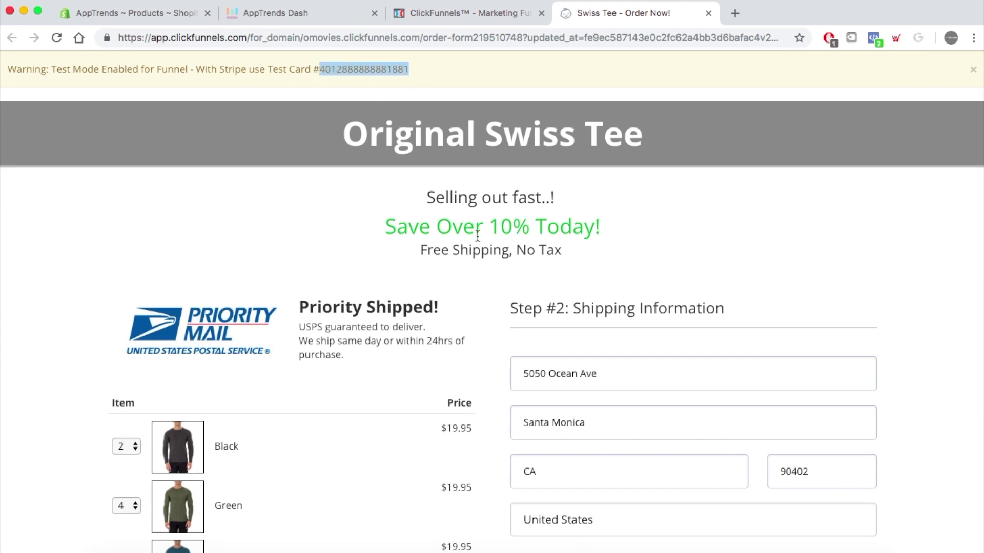
{"action": "scroll", "coordinate": [486, 252], "scroll_direction": "down", "scroll_amount": 4}
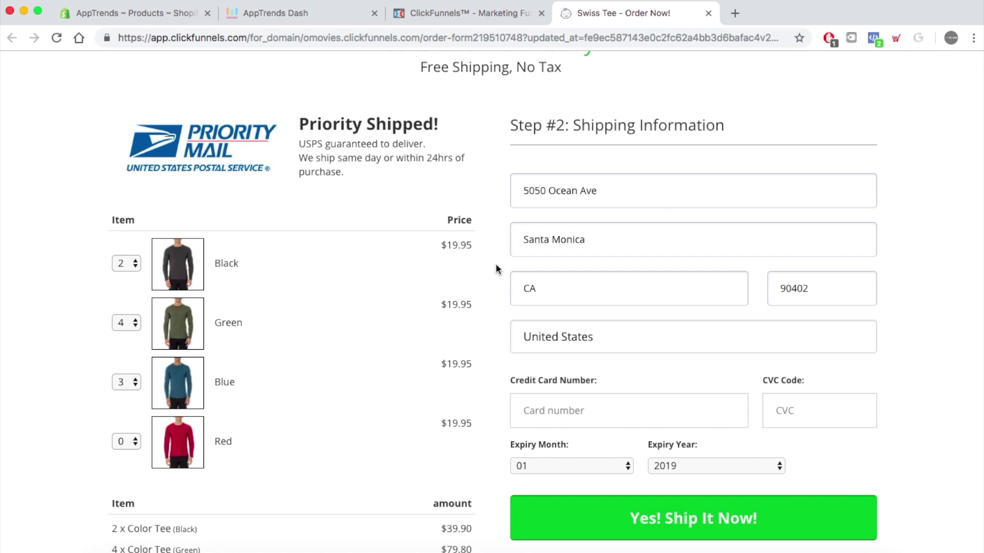
{"action": "scroll", "coordinate": [660, 388], "scroll_direction": "down", "scroll_amount": 3}
{"action": "left_click", "coordinate": [619, 275]}
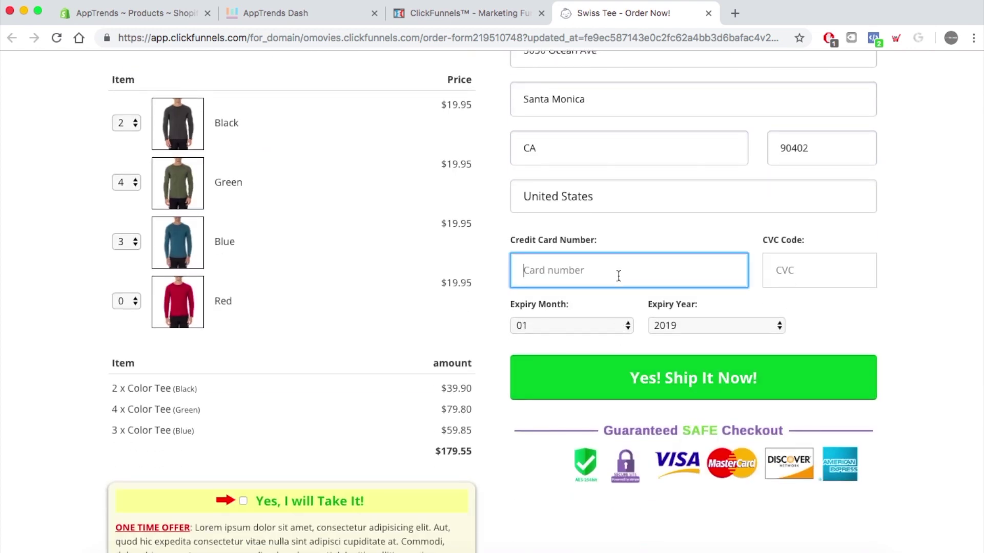
{"action": "key", "text": "super+v"}
- Enter the CVC, set expiry year 2020, submit the order and close the tab
{"action": "left_click", "coordinate": [810, 270]}
{"action": "type", "text": "675"}
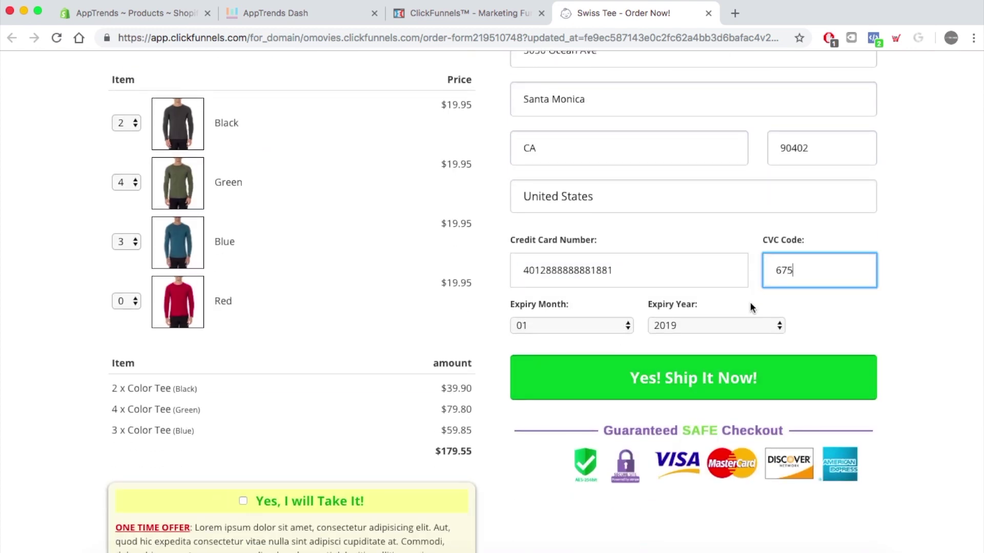
{"action": "left_click", "coordinate": [732, 340]}
{"action": "left_click", "coordinate": [752, 324]}
{"action": "left_click", "coordinate": [691, 336]}
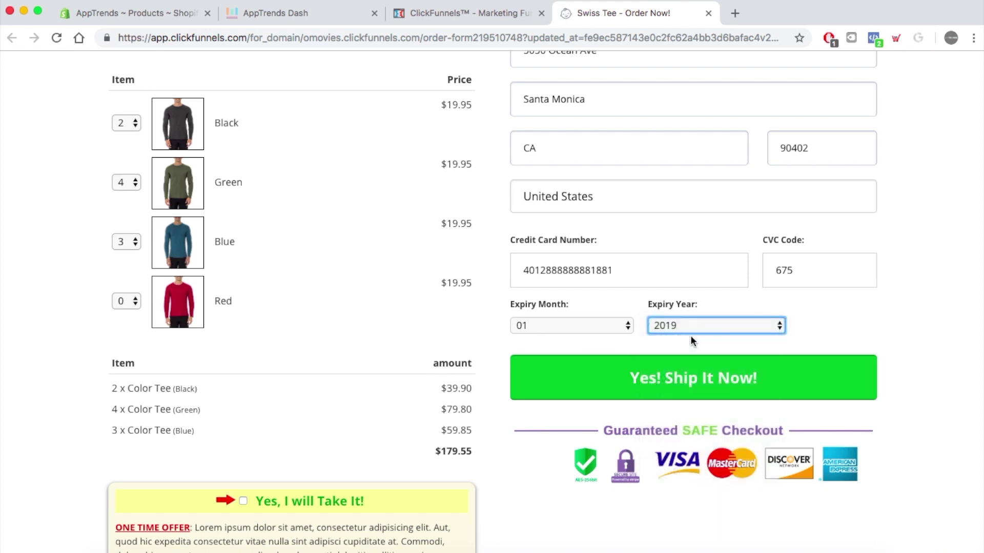
{"action": "left_click", "coordinate": [717, 385]}
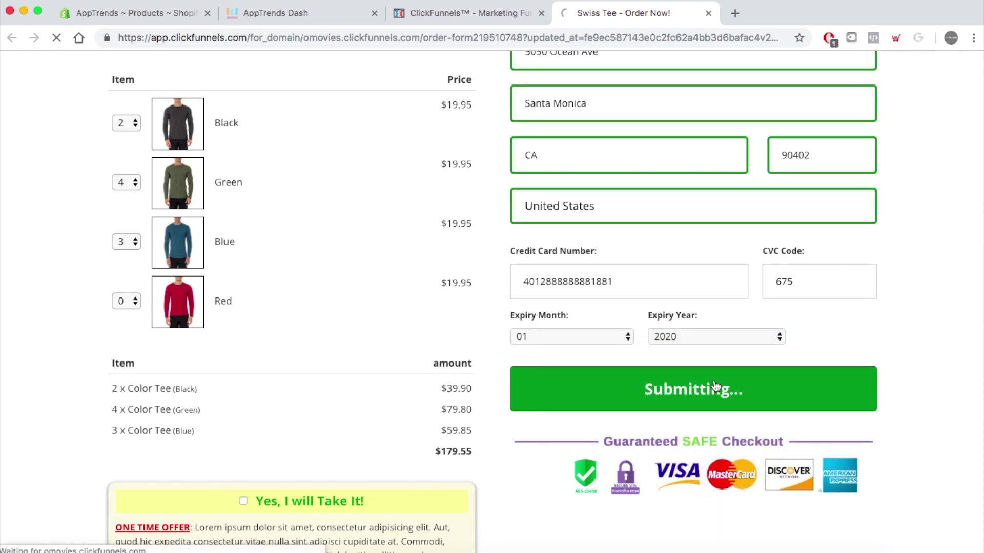
{"action": "key", "text": "super+w"}
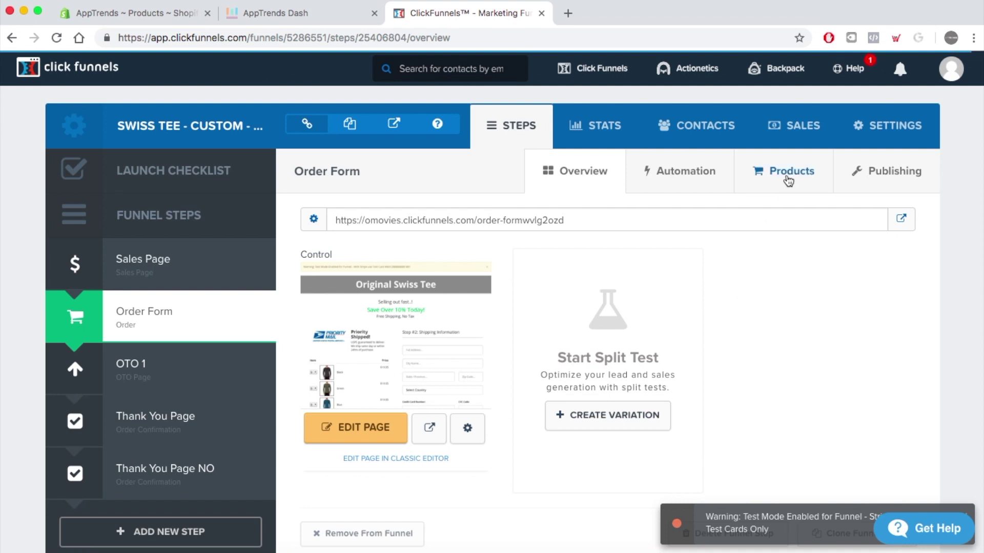
- Rename the Color Tee product to 'Color Tee 2' and reopen it to confirm the name
{"action": "left_click", "coordinate": [788, 177]}
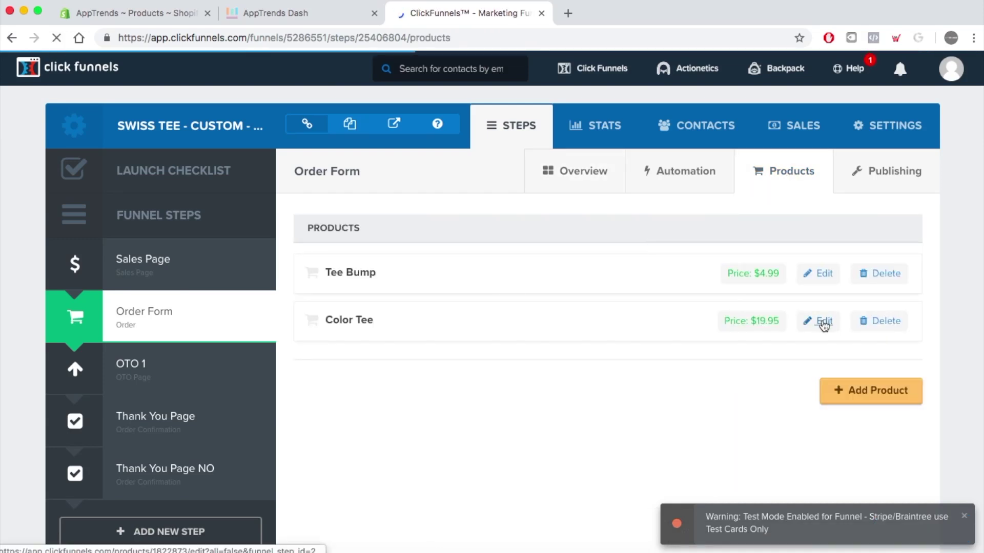
{"action": "left_click", "coordinate": [822, 320]}
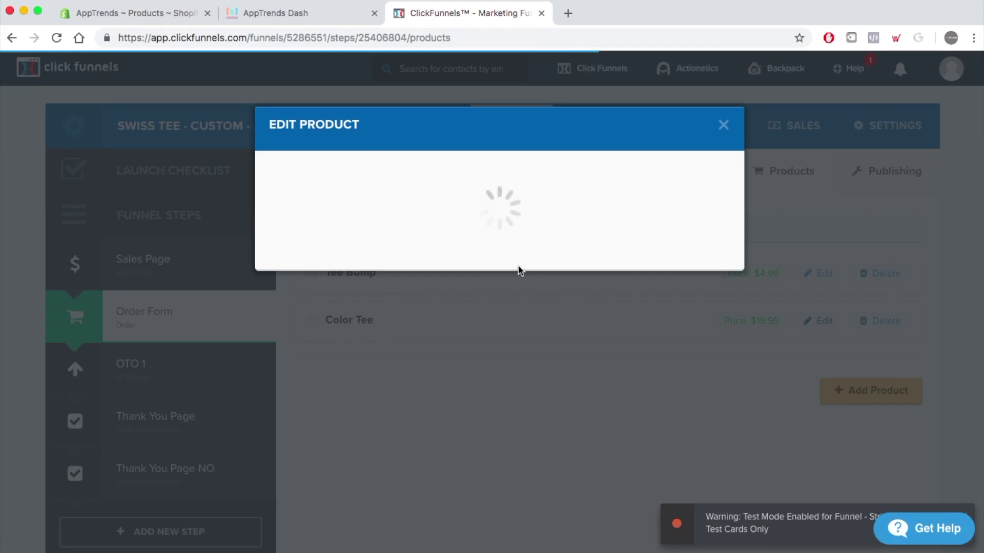
{"action": "left_click", "coordinate": [354, 233]}
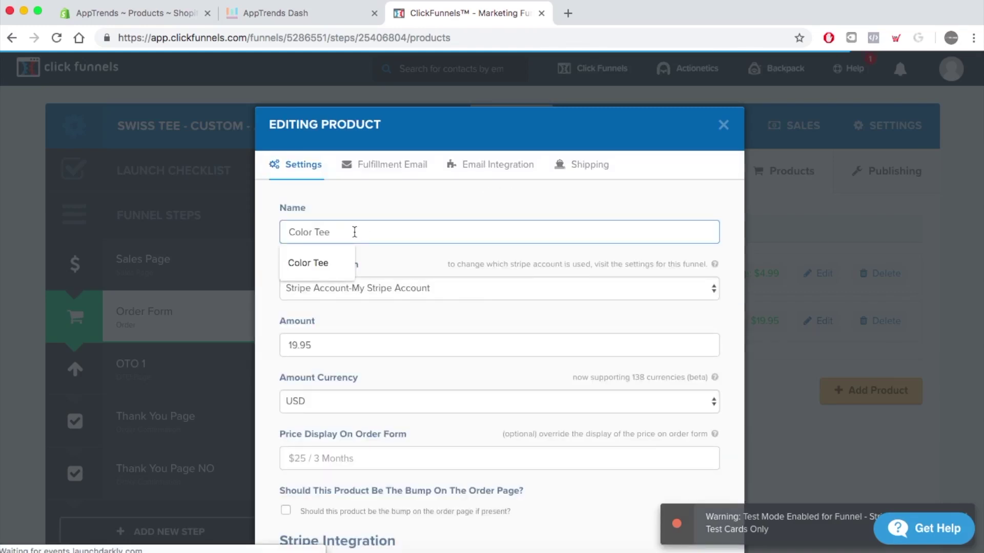
{"action": "type", "text": "2"}
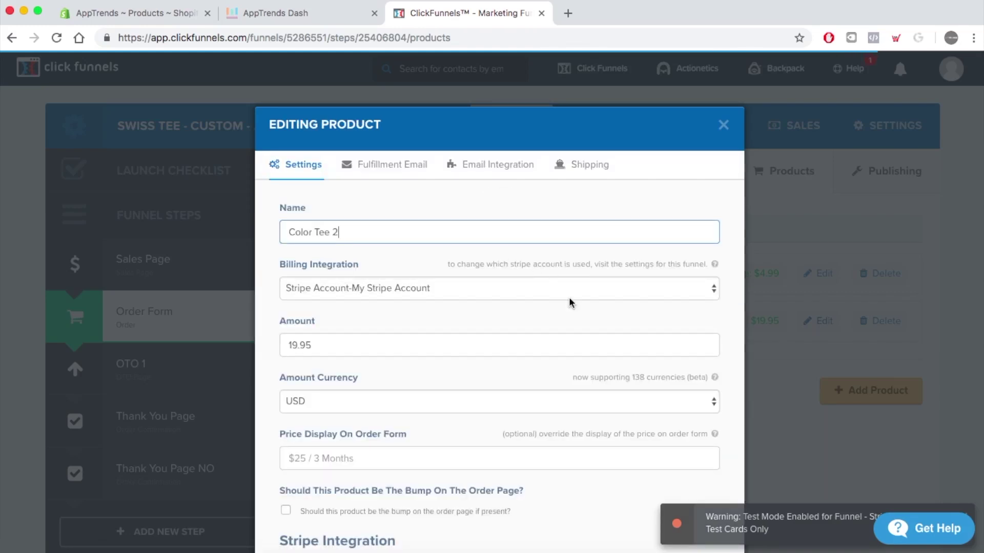
{"action": "scroll", "coordinate": [572, 302], "scroll_direction": "down", "scroll_amount": 8}
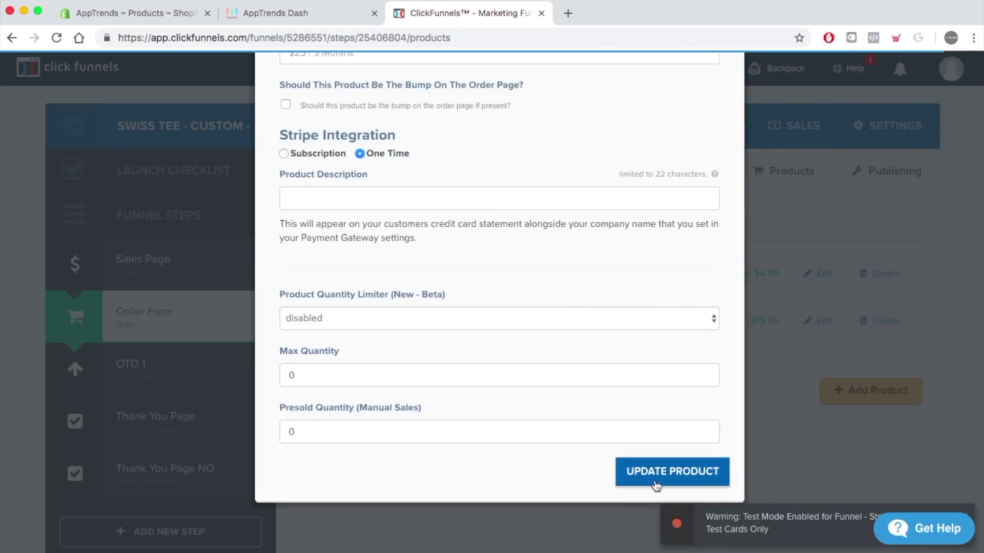
{"action": "left_click", "coordinate": [652, 476]}
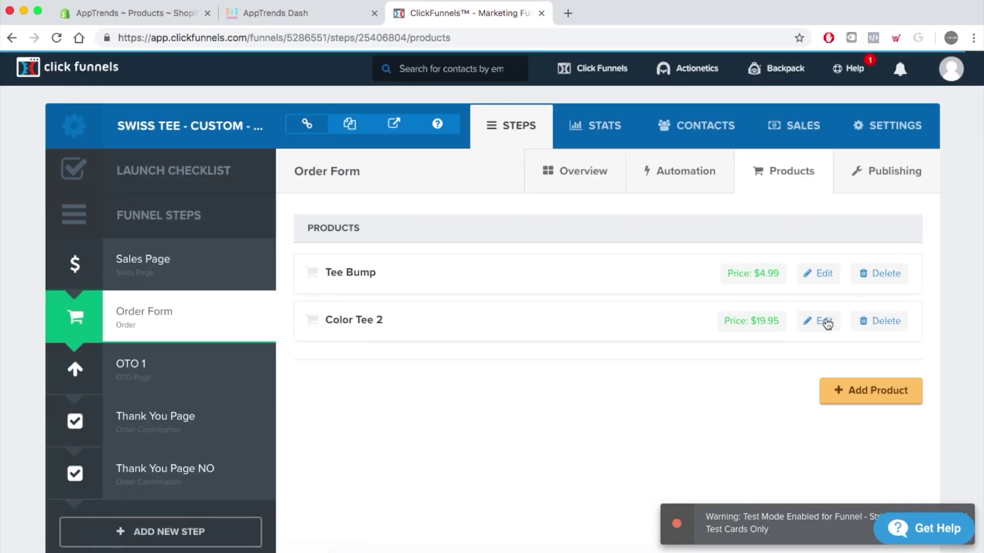
{"action": "left_click", "coordinate": [826, 323]}
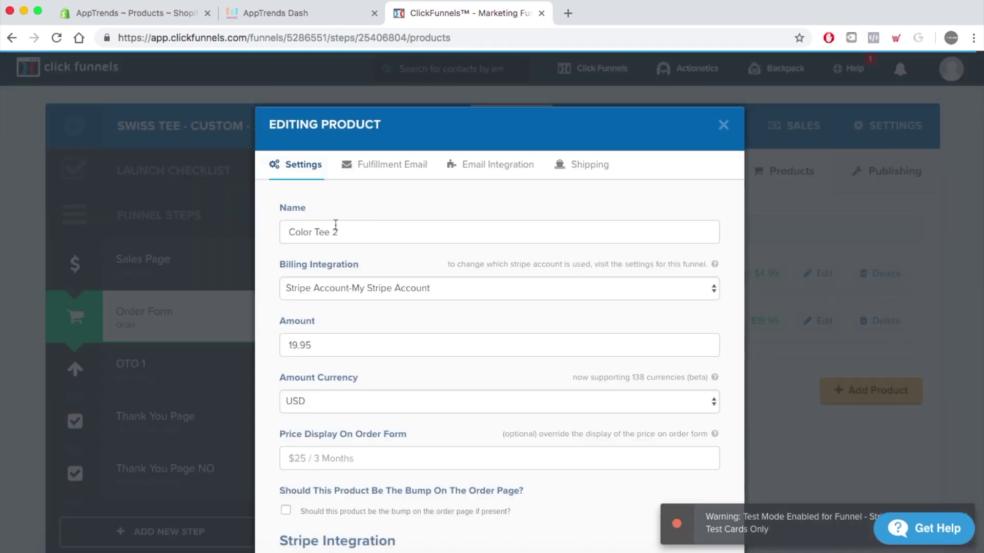
{"action": "left_click", "coordinate": [339, 231]}
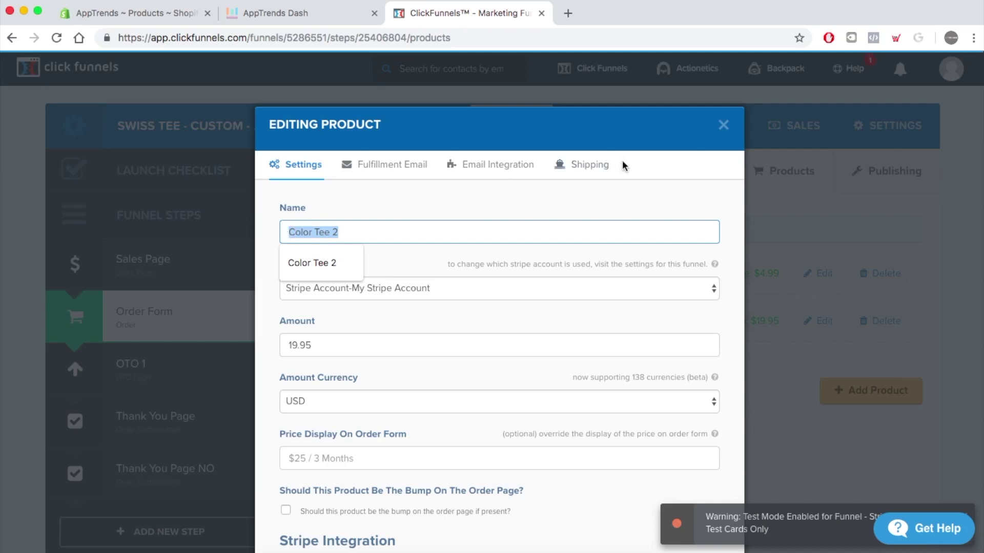
{"action": "left_click", "coordinate": [723, 125]}
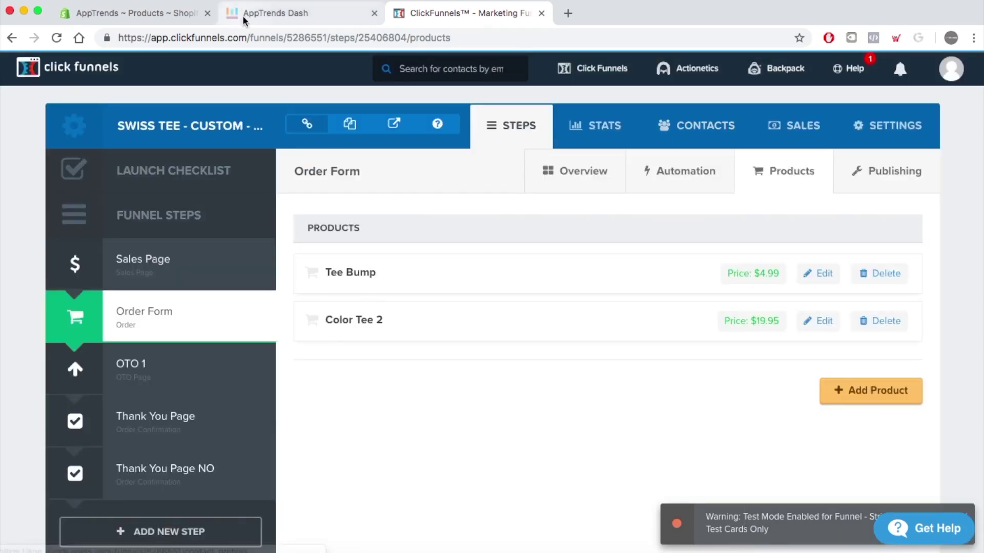
- In AppTrends Dash, close the script dialogs and remove Colored Tee from the products
{"action": "left_click", "coordinate": [280, 16]}
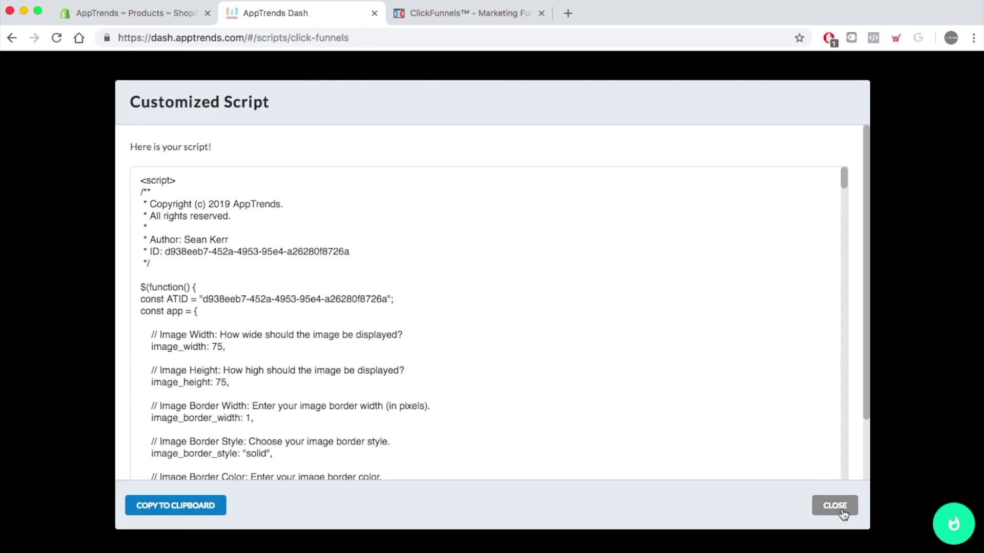
{"action": "left_click", "coordinate": [838, 507]}
{"action": "left_click", "coordinate": [710, 510]}
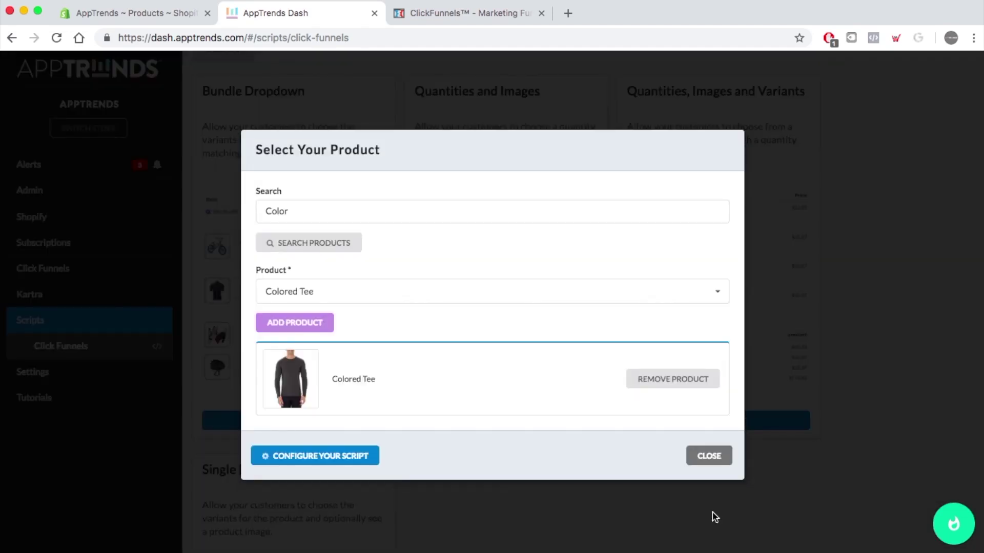
{"action": "left_click", "coordinate": [692, 382]}
{"action": "left_click", "coordinate": [713, 456]}
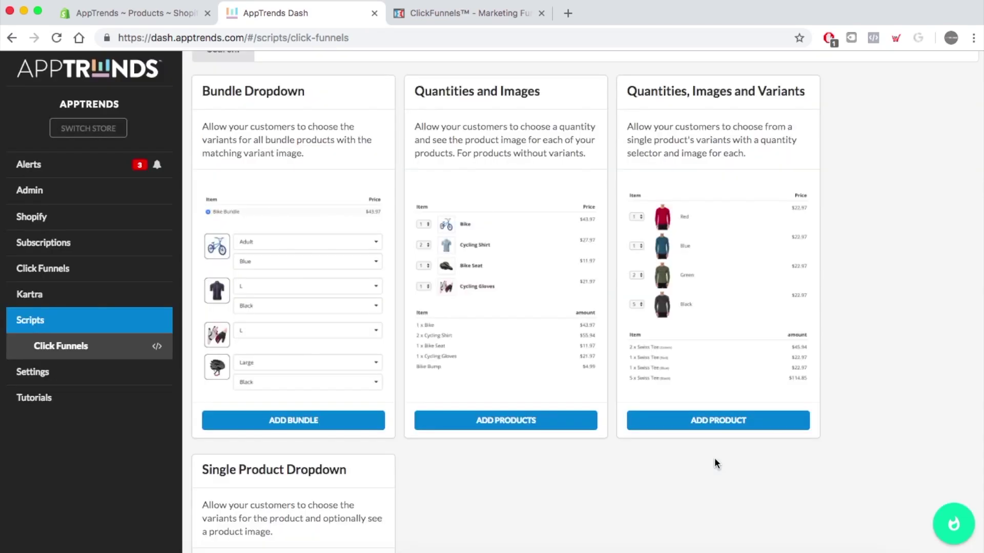
- Search 'color', add Colored Tee 2 to the script, and proceed to configuration
{"action": "left_click", "coordinate": [728, 424]}
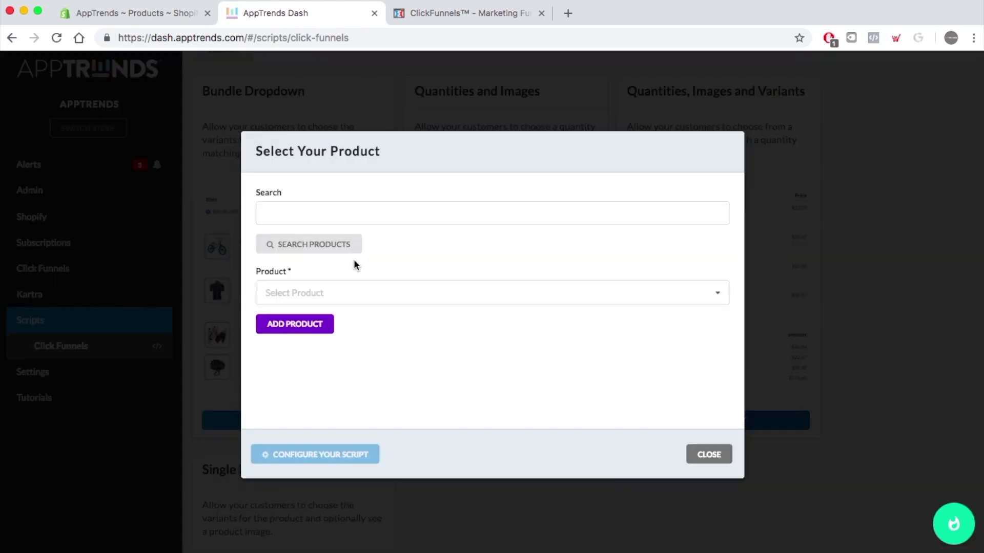
{"action": "left_click", "coordinate": [354, 212]}
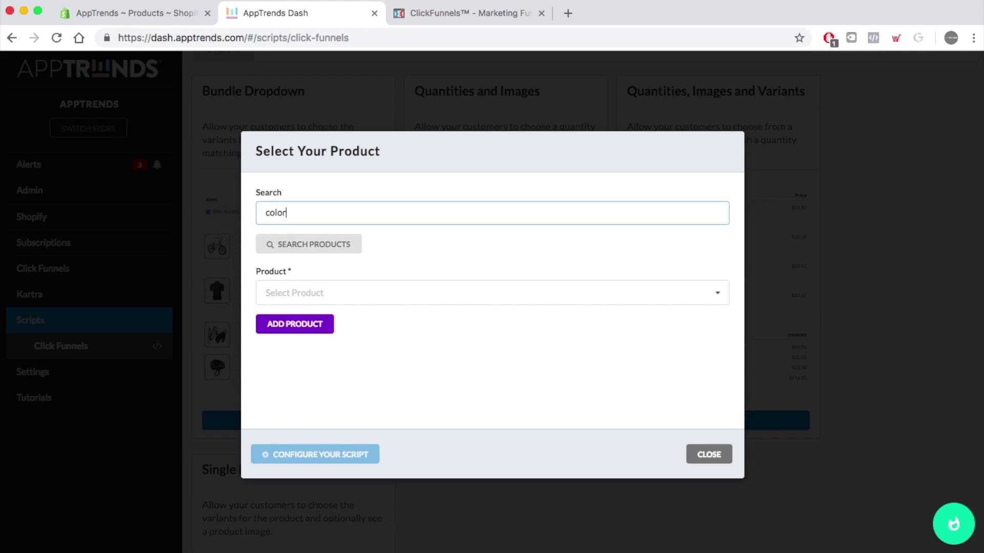
{"action": "left_click", "coordinate": [333, 244]}
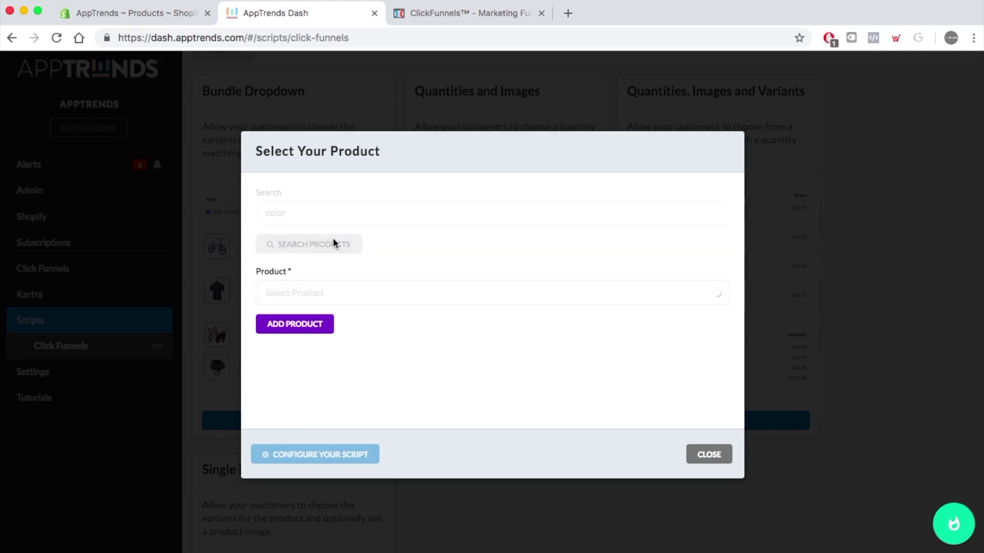
{"action": "left_click", "coordinate": [309, 290]}
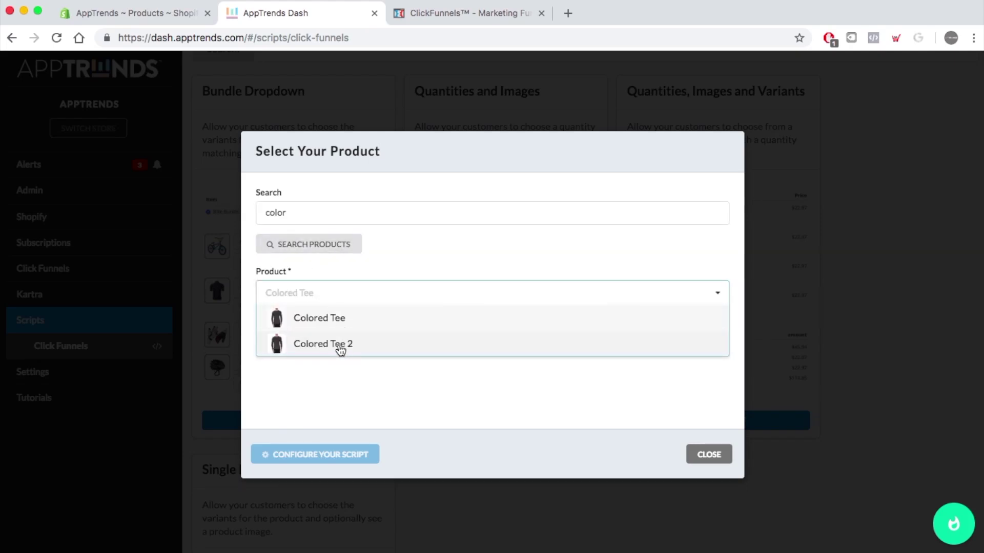
{"action": "left_click", "coordinate": [338, 345]}
{"action": "left_click", "coordinate": [309, 322]}
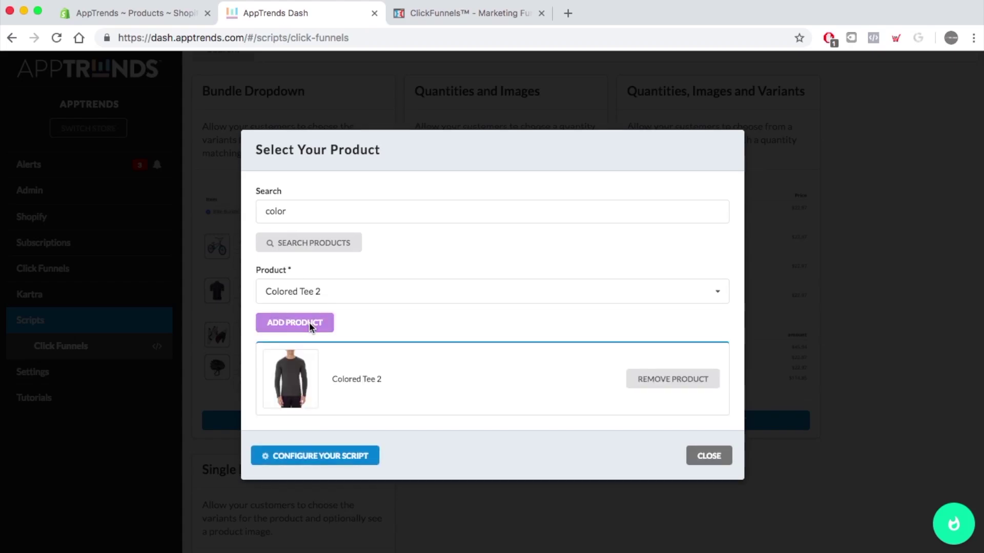
{"action": "left_click", "coordinate": [350, 459]}
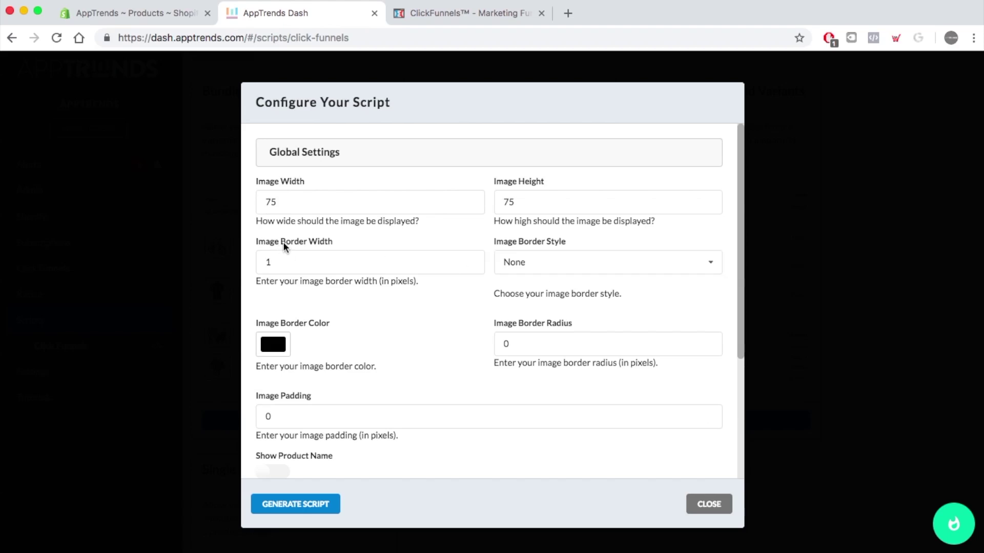
- Set the image border style to Solid and paste 'Color Tee 2' as the ClickFunnels product name
{"action": "left_click", "coordinate": [552, 269]}
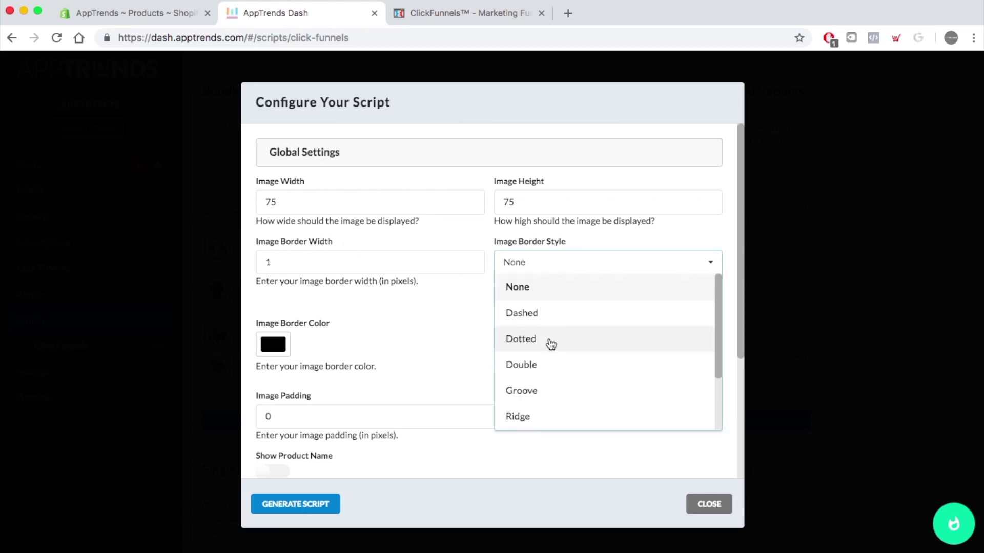
{"action": "scroll", "coordinate": [545, 379], "scroll_direction": "down", "scroll_amount": 3}
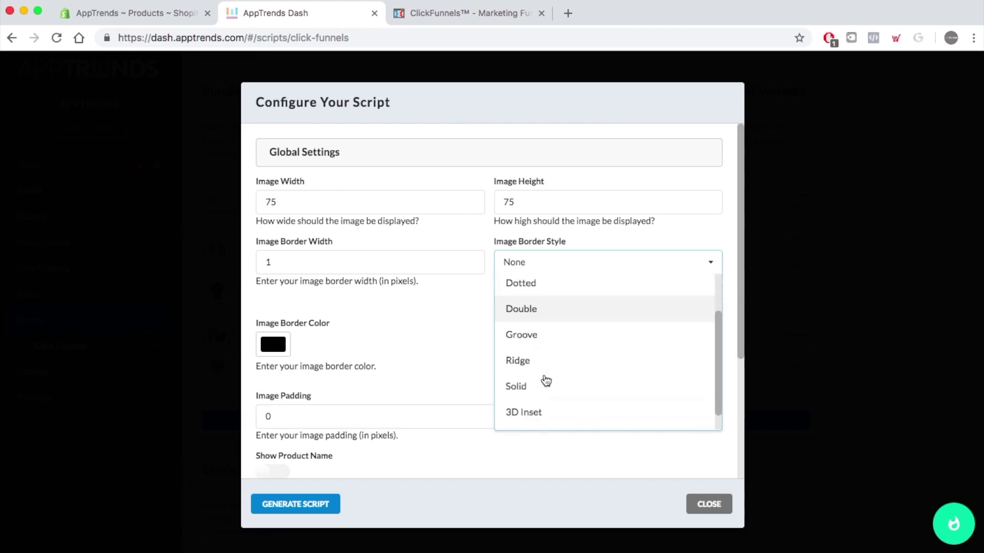
{"action": "left_click", "coordinate": [545, 375]}
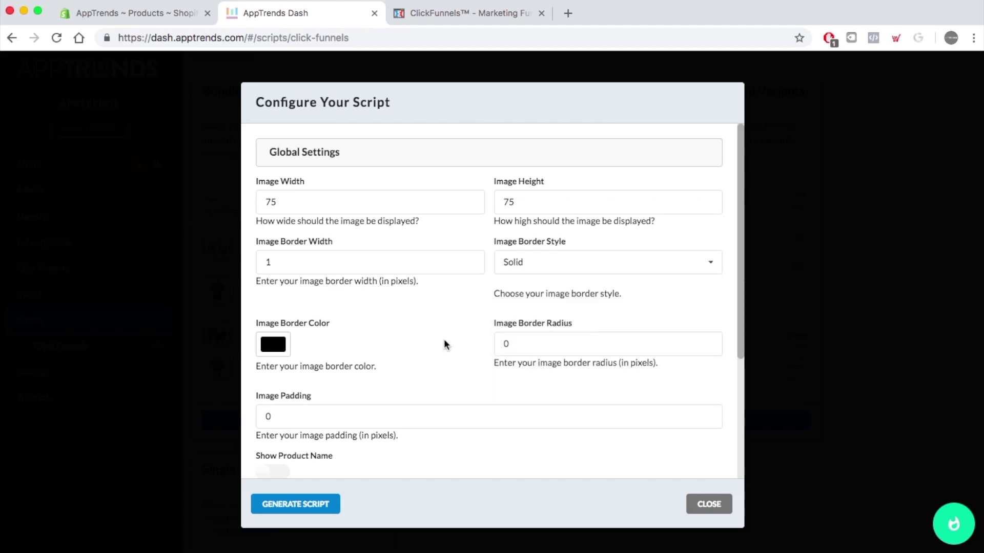
{"action": "scroll", "coordinate": [448, 407], "scroll_direction": "down", "scroll_amount": 3}
{"action": "scroll", "coordinate": [449, 407], "scroll_direction": "down", "scroll_amount": 1}
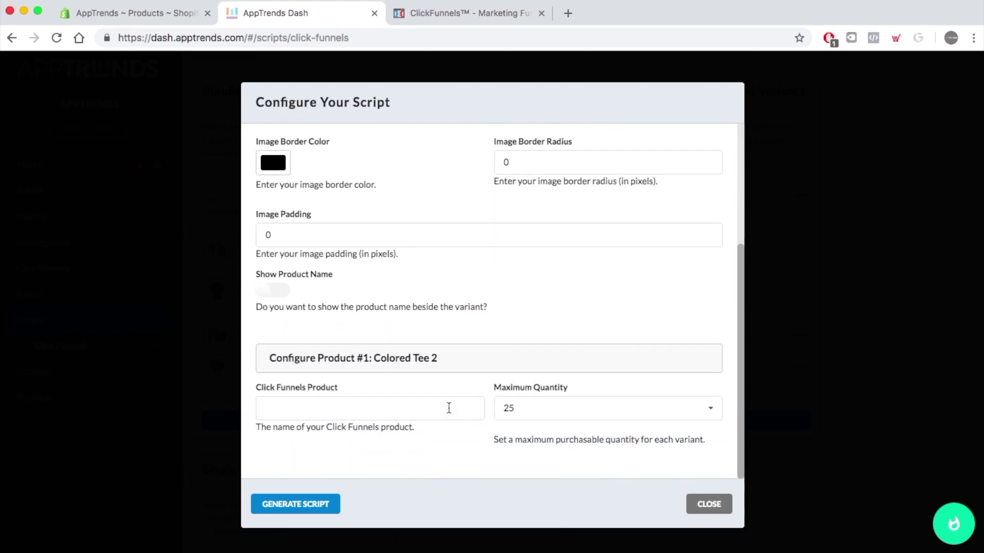
{"action": "left_click", "coordinate": [316, 403]}
{"action": "type", "text": "Color Tee 2"}
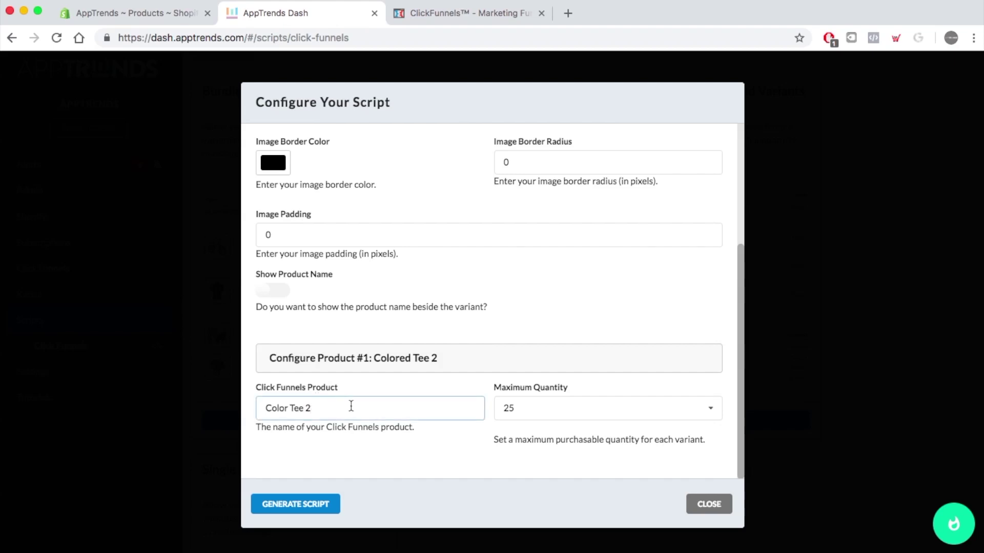
- Cap maximum quantity at 20, generate and copy the script, then return to ClickFunnels
{"action": "left_click", "coordinate": [566, 409]}
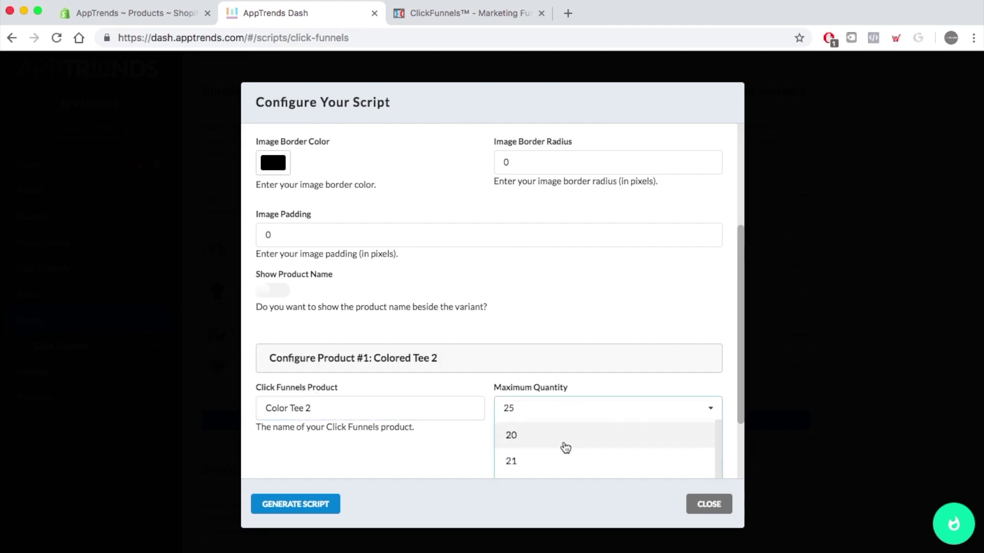
{"action": "left_click", "coordinate": [572, 439]}
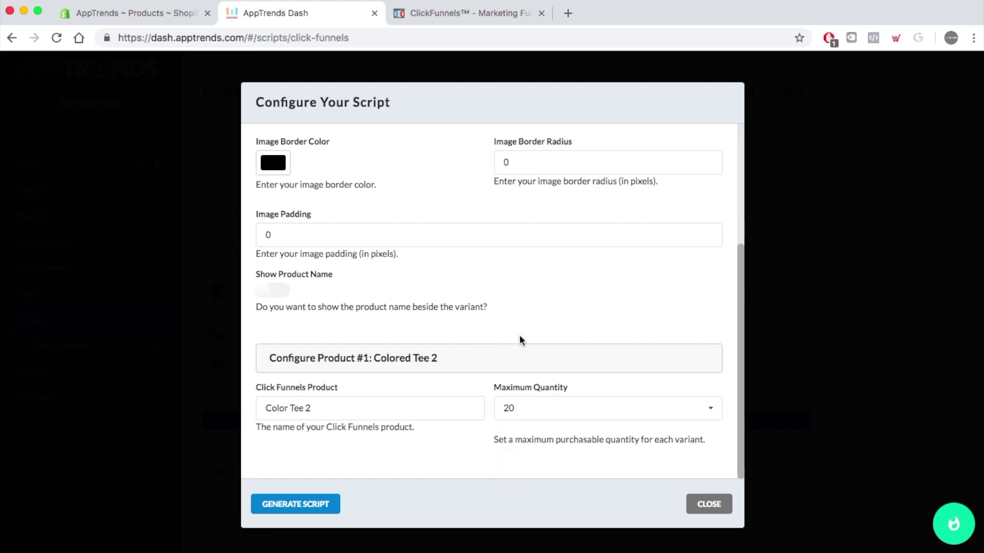
{"action": "left_click", "coordinate": [300, 505]}
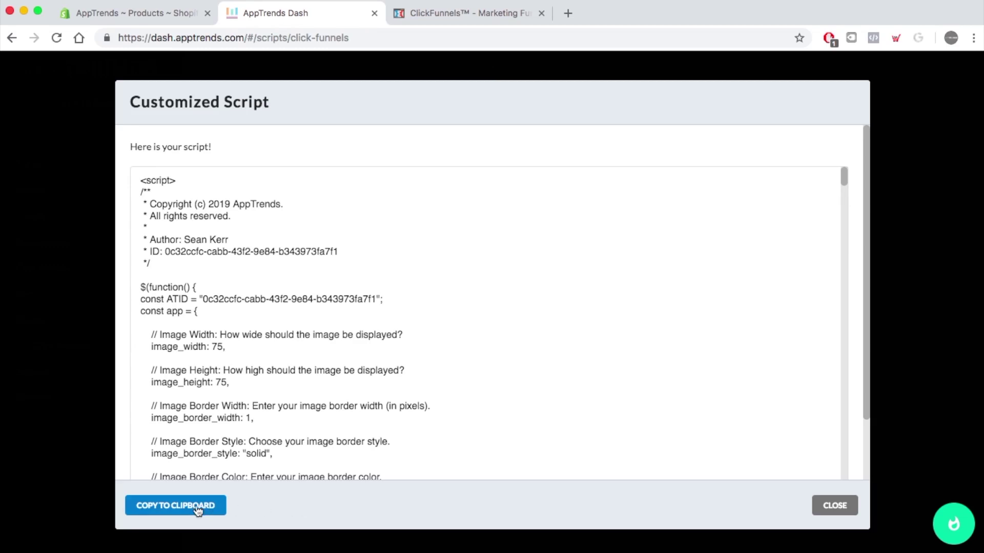
{"action": "left_click", "coordinate": [189, 506]}
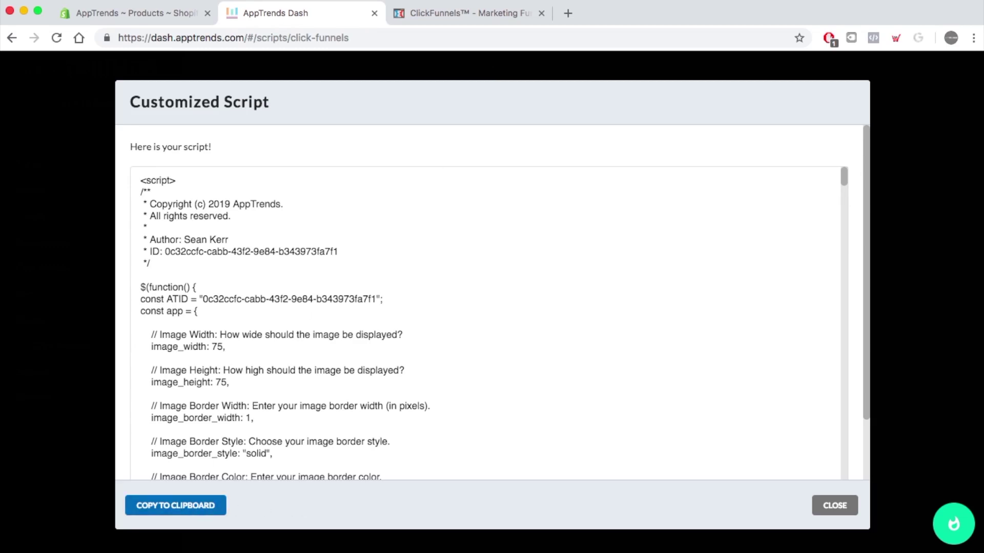
{"action": "left_click", "coordinate": [449, 19]}
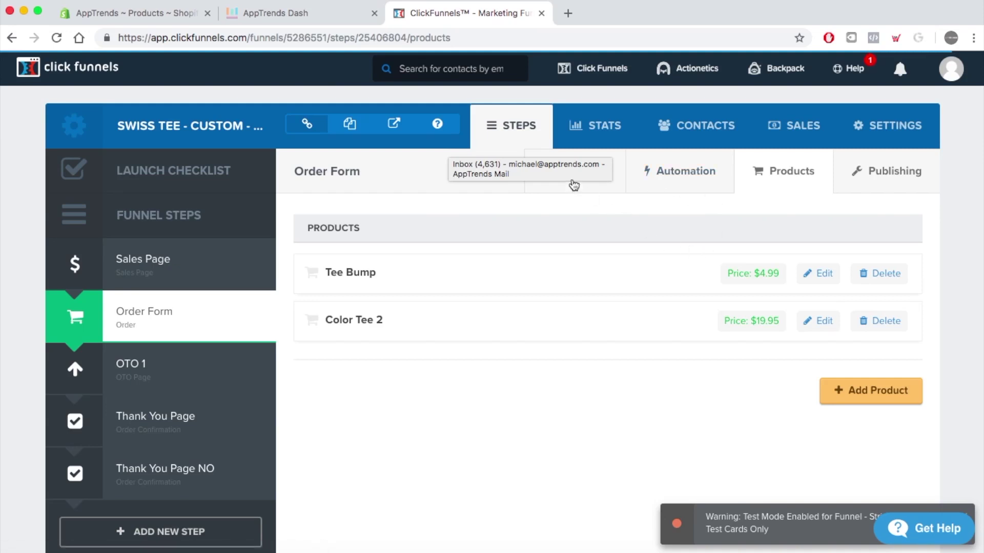
- Open the Swiss Tee Order Form page in the editor from the step's Overview
{"action": "left_click", "coordinate": [573, 183]}
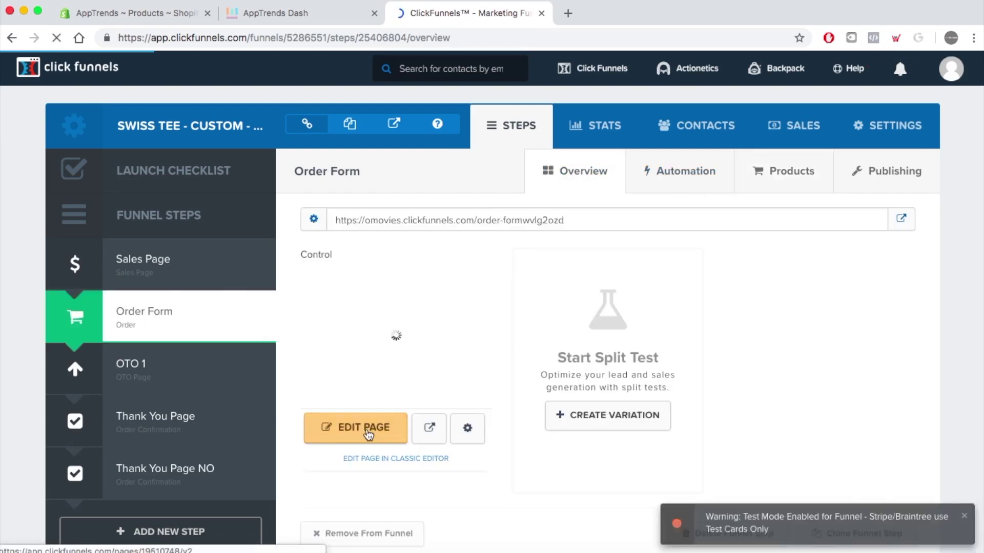
{"action": "left_click", "coordinate": [370, 435]}
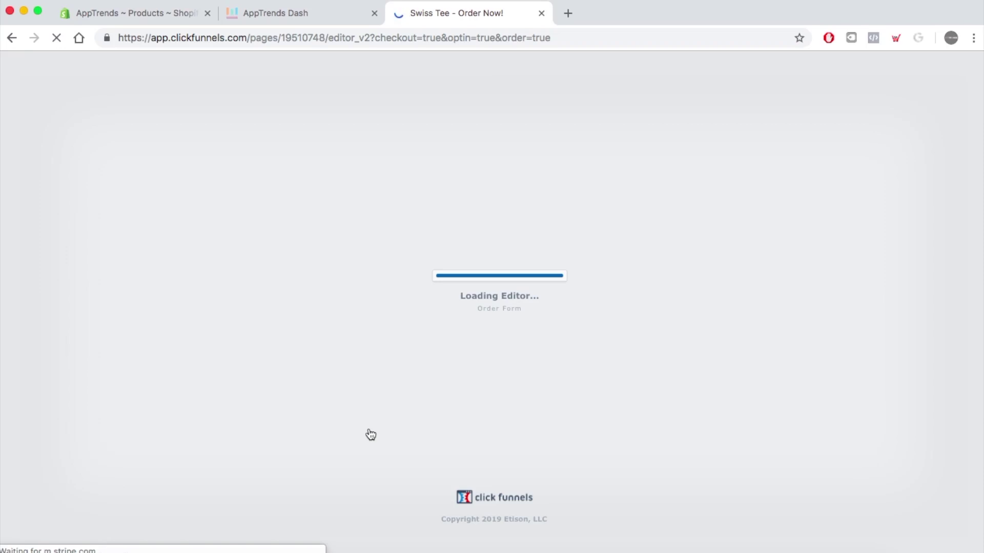
{"action": "scroll", "coordinate": [361, 412], "scroll_direction": "down", "scroll_amount": 3}
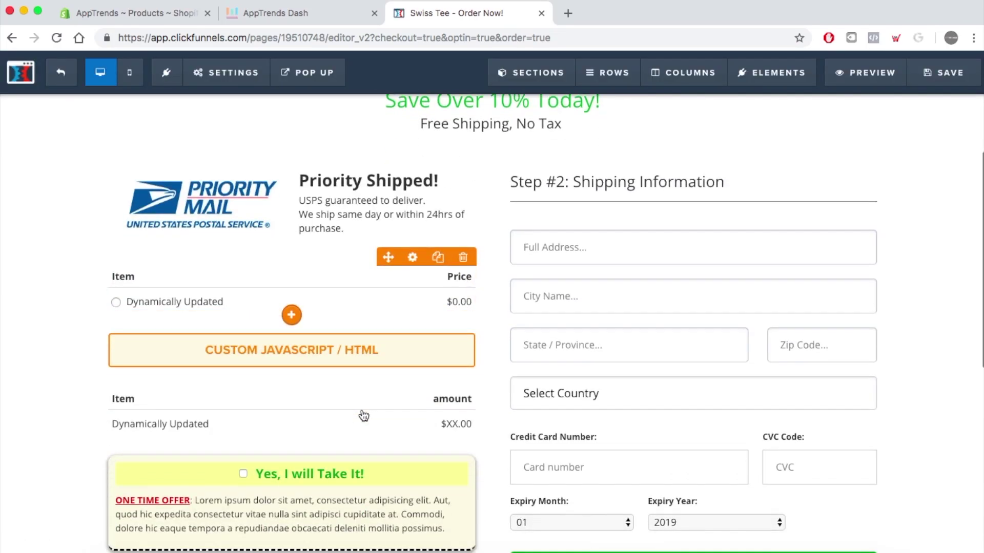
- Swap the Custom JavaScript/HTML element's old code for the new script, save, and preview the page
{"action": "left_click", "coordinate": [324, 358]}
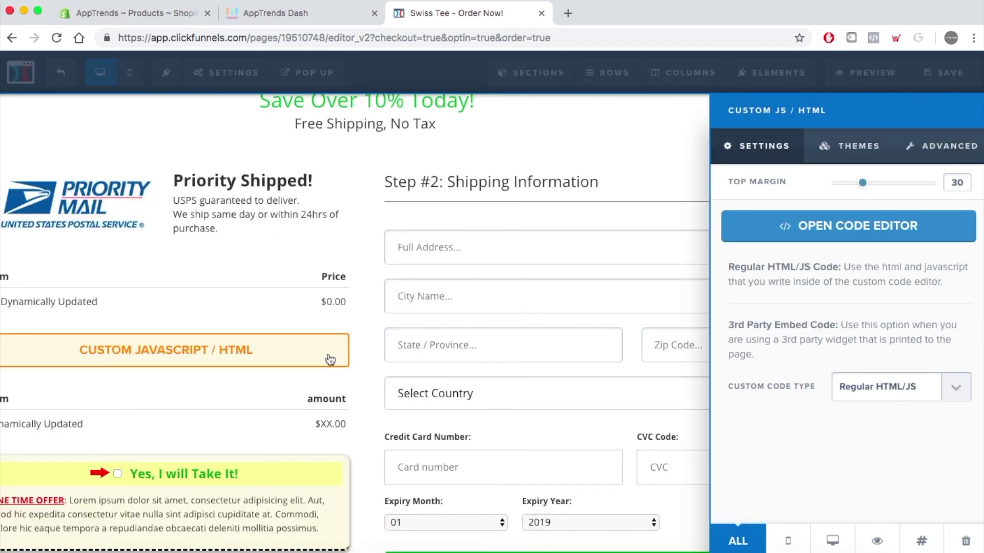
{"action": "left_click", "coordinate": [855, 226]}
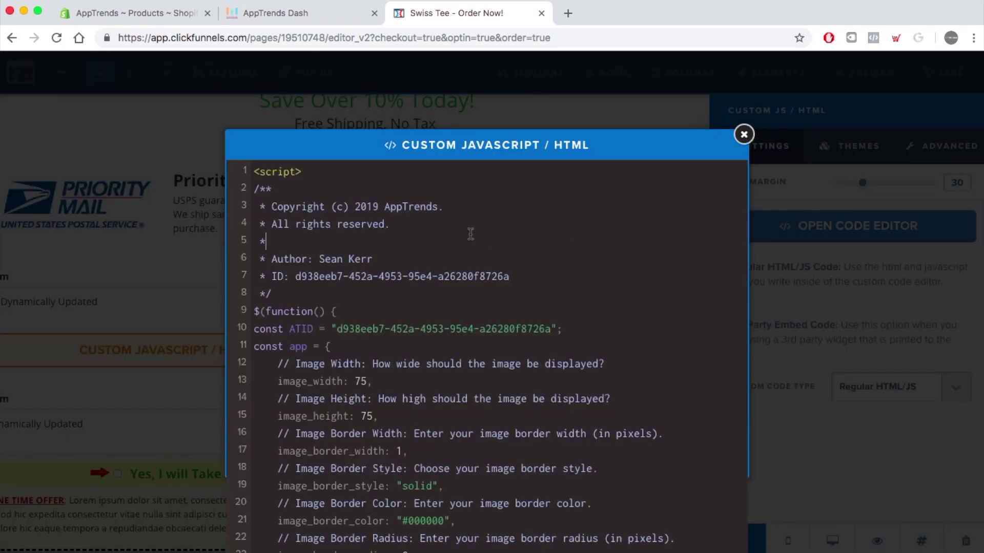
{"action": "left_click", "coordinate": [470, 234]}
{"action": "key", "text": "ctrl+a"}
{"action": "key", "text": "BackSpace"}
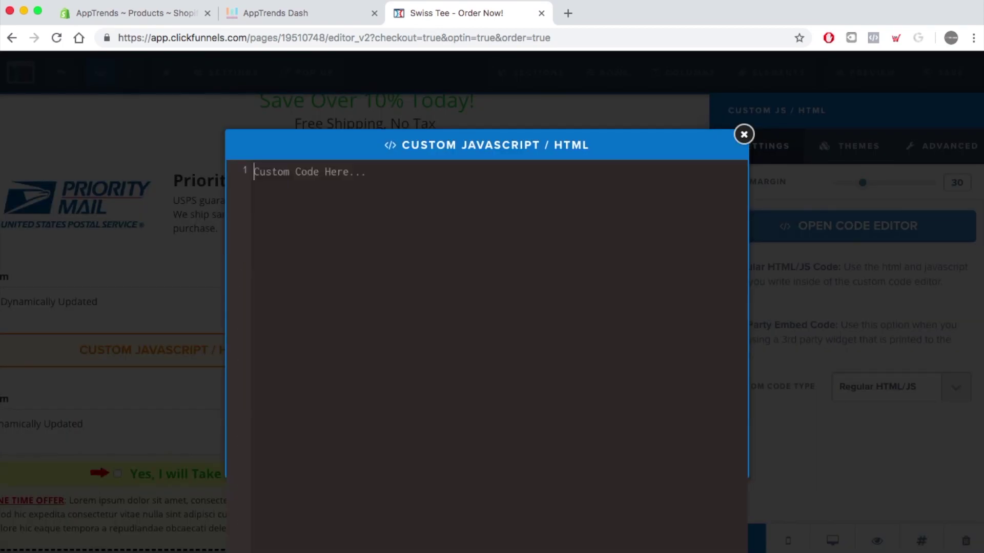
{"action": "key", "text": "super+v"}
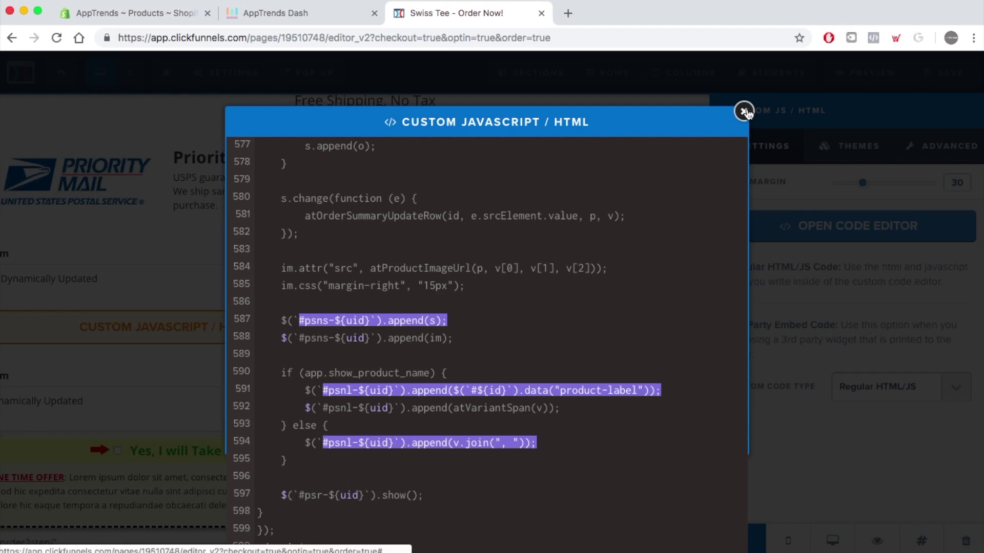
{"action": "left_click", "coordinate": [744, 112]}
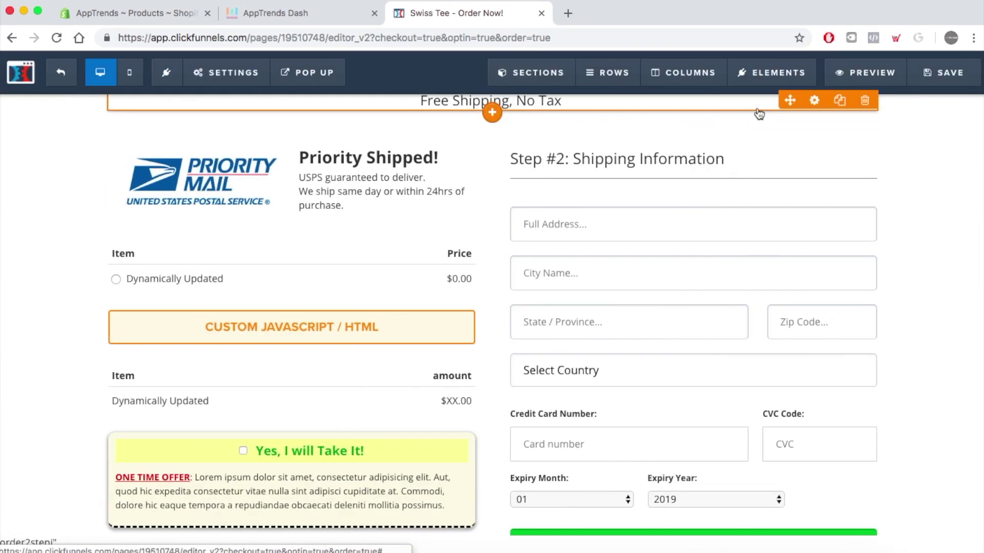
{"action": "left_click", "coordinate": [947, 75]}
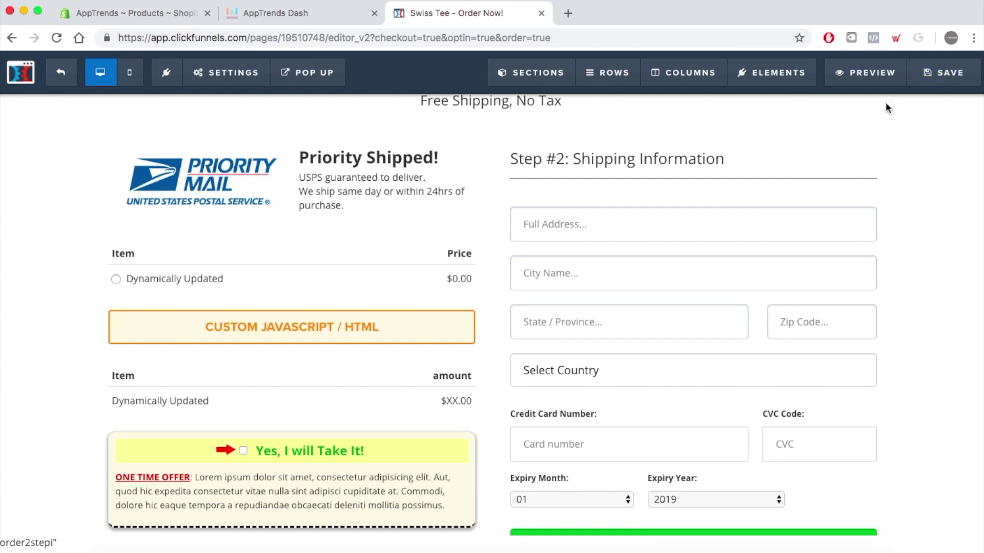
{"action": "left_click", "coordinate": [879, 75]}
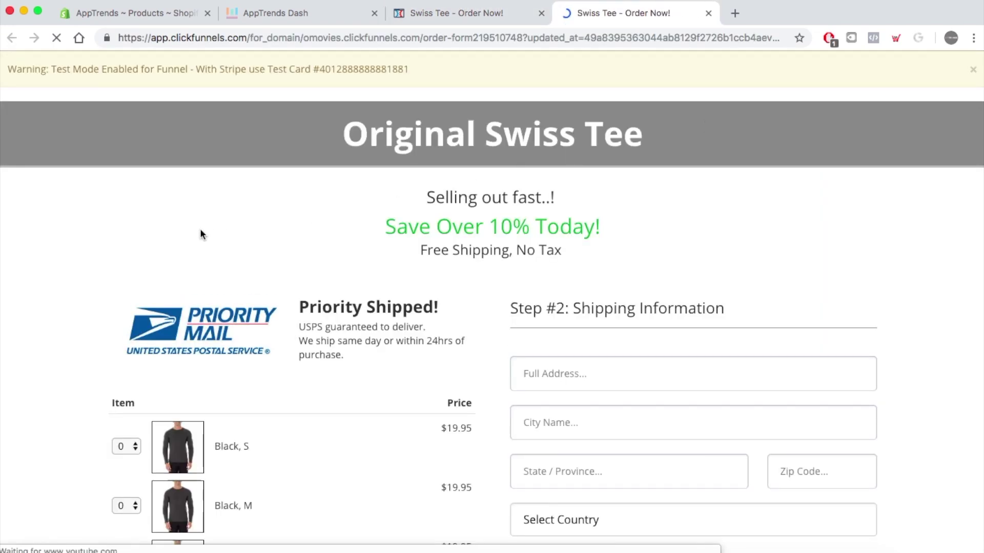
- Scroll through the preview's Black, Green, Blue and Red tee variants, each $19.95 with quantity 0
{"action": "scroll", "coordinate": [60, 266], "scroll_direction": "down", "scroll_amount": 5}
{"action": "scroll", "coordinate": [60, 262], "scroll_direction": "down", "scroll_amount": 8}
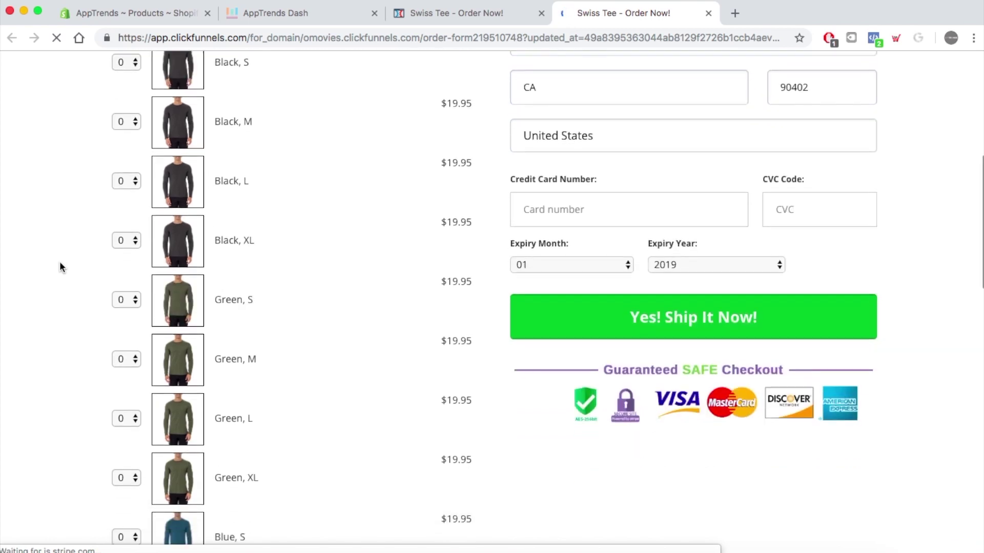
{"action": "scroll", "coordinate": [60, 267], "scroll_direction": "down", "scroll_amount": 6}
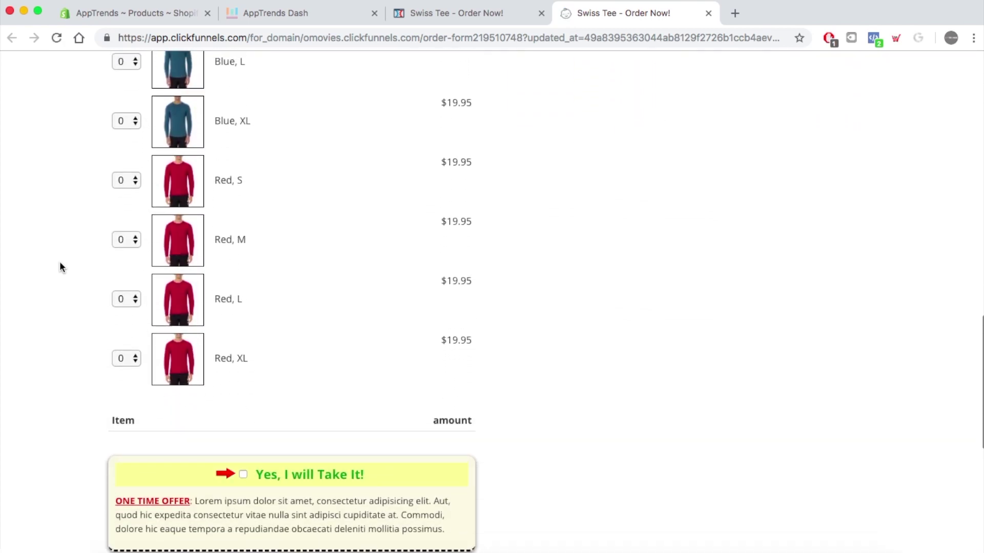
{"action": "scroll", "coordinate": [59, 266], "scroll_direction": "up", "scroll_amount": 9}
{"action": "scroll", "coordinate": [59, 266], "scroll_direction": "up", "scroll_amount": 7}
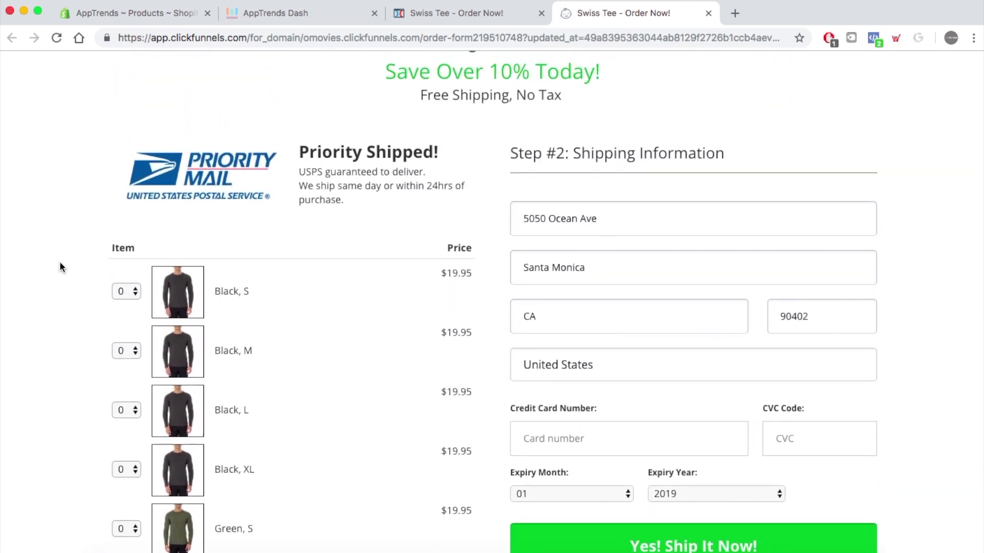
{"action": "scroll", "coordinate": [59, 267], "scroll_direction": "down", "scroll_amount": 8}
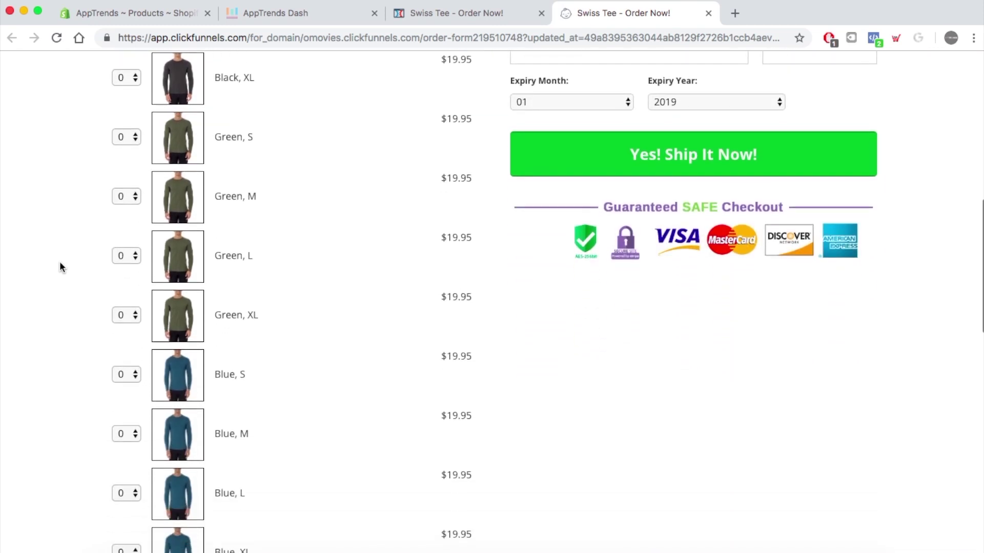
{"action": "scroll", "coordinate": [59, 266], "scroll_direction": "down", "scroll_amount": 3}
{"action": "scroll", "coordinate": [60, 266], "scroll_direction": "up", "scroll_amount": 1}
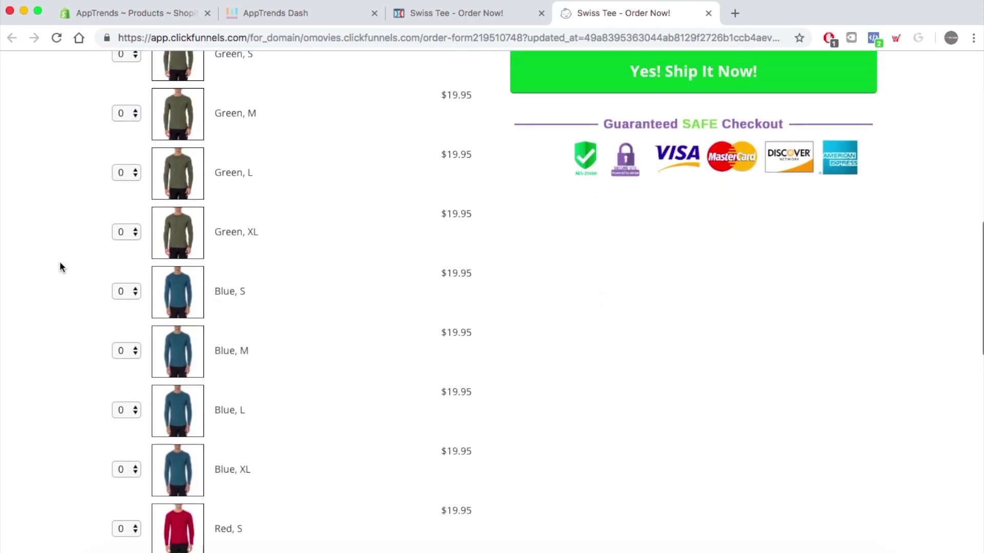
{"action": "scroll", "coordinate": [59, 266], "scroll_direction": "down", "scroll_amount": 4}
{"action": "scroll", "coordinate": [59, 265], "scroll_direction": "up", "scroll_amount": 3}
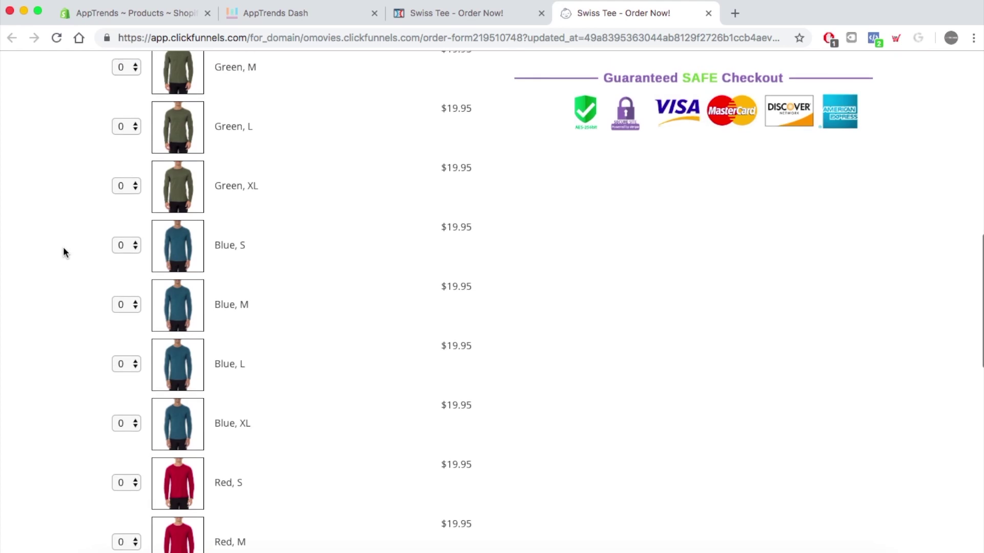
{"action": "scroll", "coordinate": [74, 193], "scroll_direction": "down", "scroll_amount": 1}
{"action": "scroll", "coordinate": [74, 194], "scroll_direction": "up", "scroll_amount": 1}
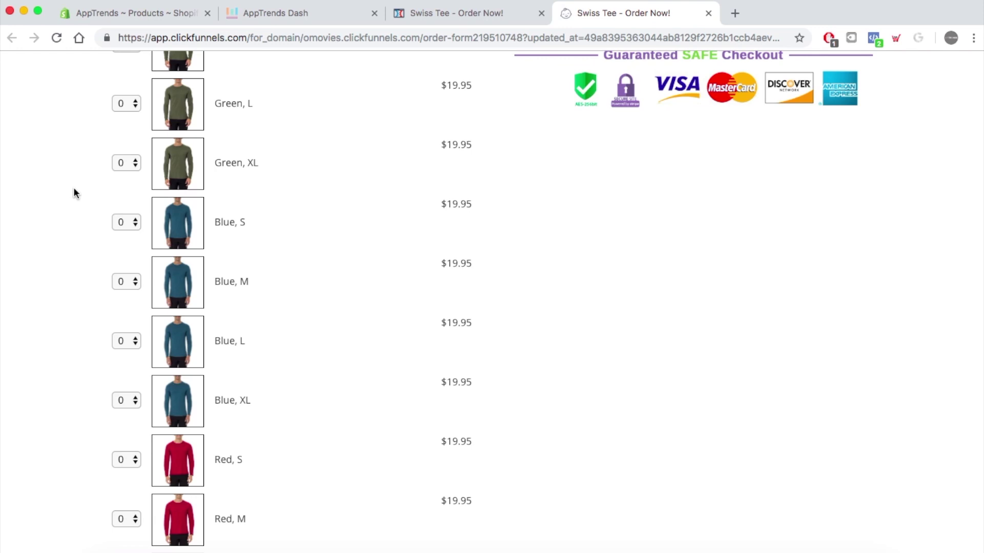
{"action": "scroll", "coordinate": [85, 212], "scroll_direction": "up", "scroll_amount": 10}
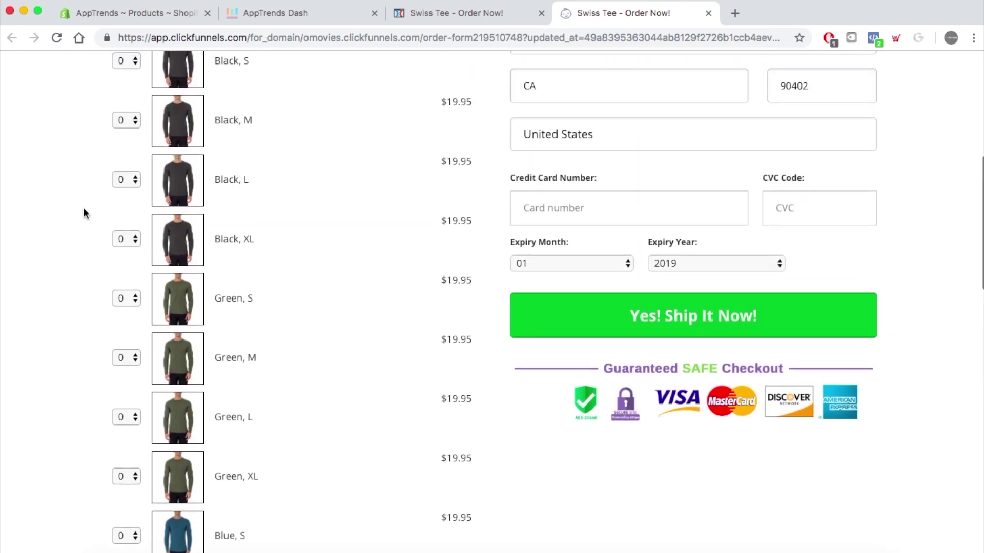
- Set the quantities to 1 Black M, 2 Green L and 1 Red M, totalling $79.80
{"action": "left_click", "coordinate": [136, 275]}
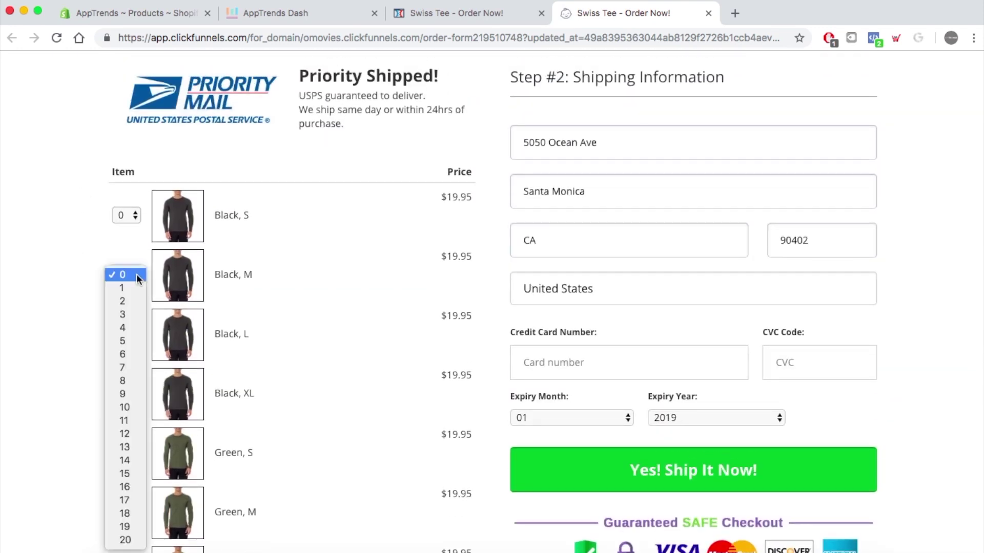
{"action": "left_click", "coordinate": [127, 289]}
{"action": "scroll", "coordinate": [49, 304], "scroll_direction": "down", "scroll_amount": 4}
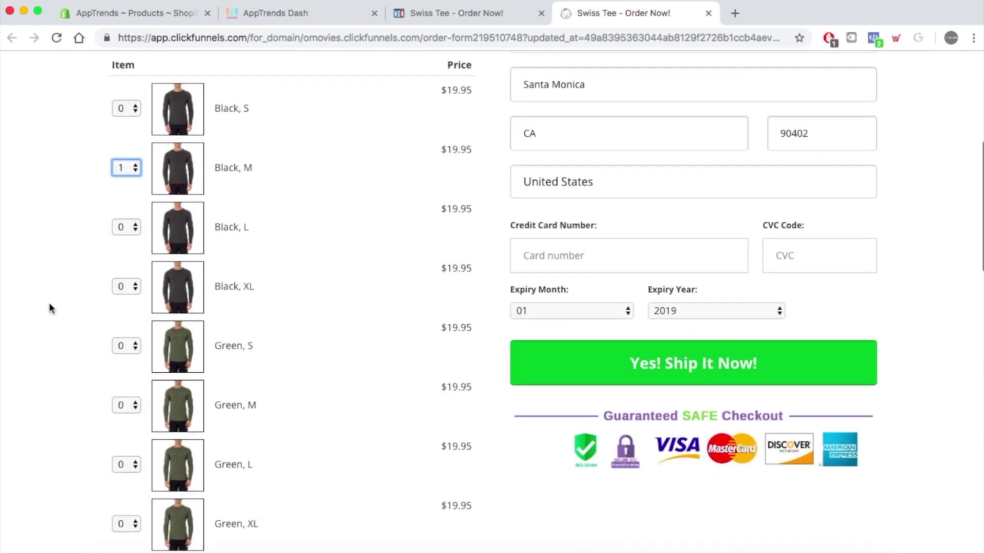
{"action": "scroll", "coordinate": [48, 303], "scroll_direction": "down", "scroll_amount": 2}
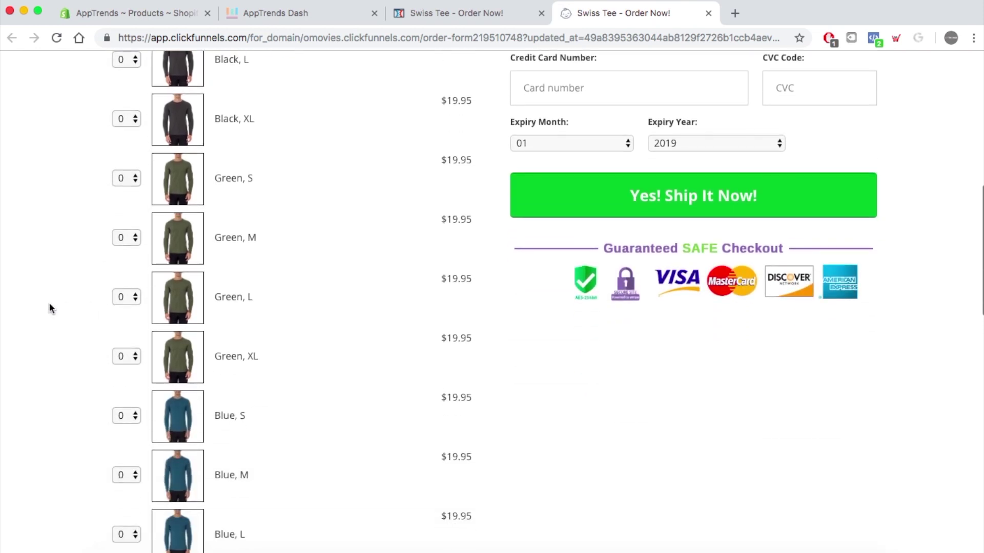
{"action": "left_click", "coordinate": [136, 297]}
{"action": "left_click", "coordinate": [127, 324]}
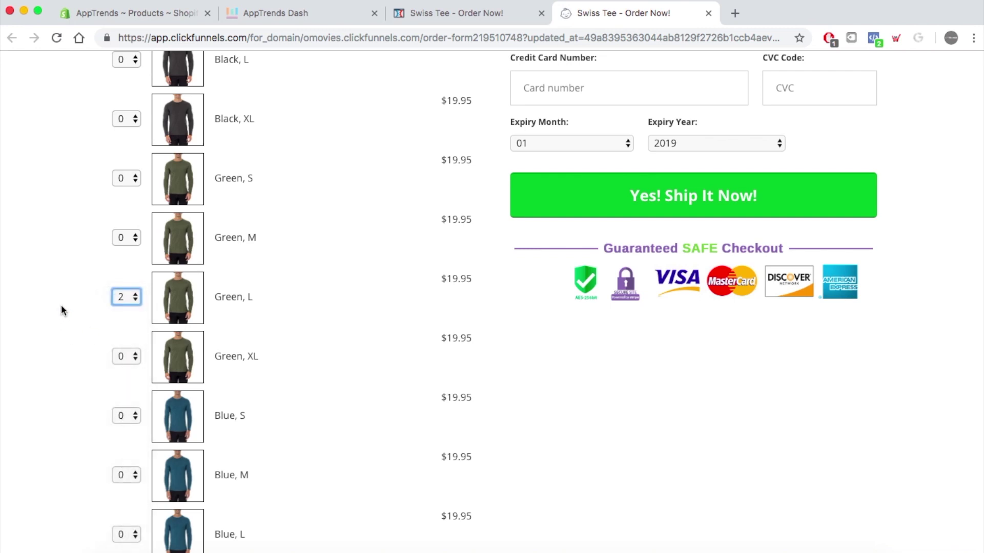
{"action": "scroll", "coordinate": [60, 306], "scroll_direction": "down", "scroll_amount": 3}
{"action": "scroll", "coordinate": [61, 305], "scroll_direction": "down", "scroll_amount": 6}
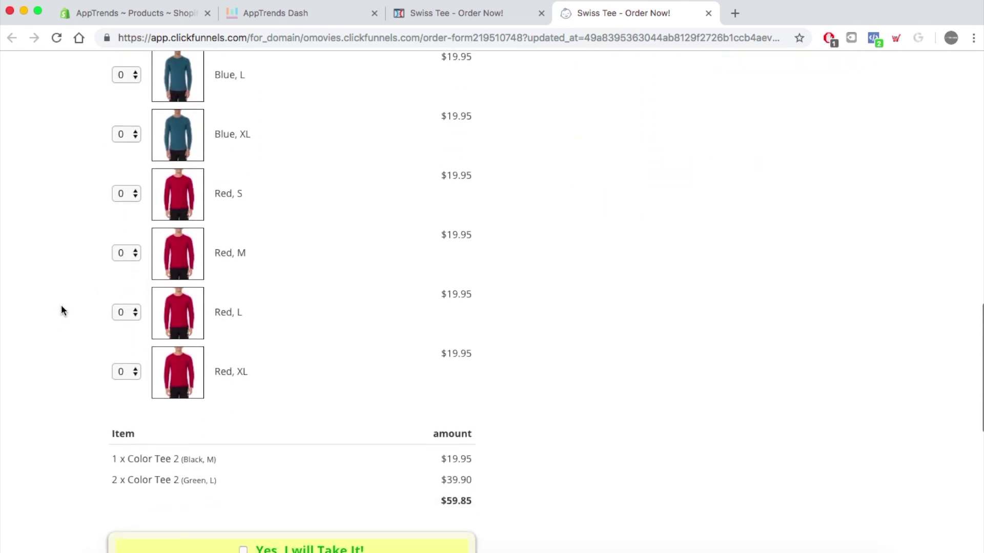
{"action": "left_click", "coordinate": [137, 254]}
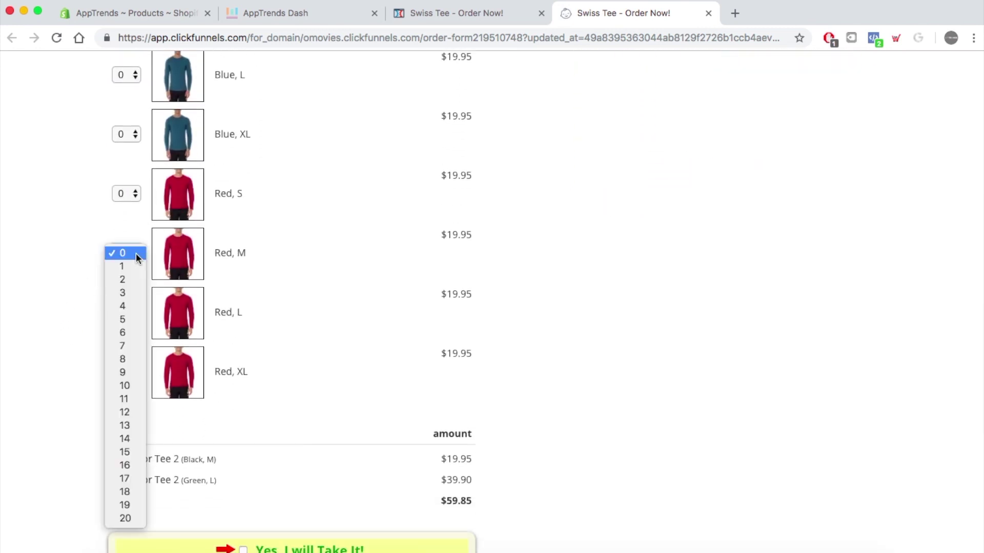
{"action": "left_click", "coordinate": [127, 268]}
{"action": "scroll", "coordinate": [40, 296], "scroll_direction": "down", "scroll_amount": 3}
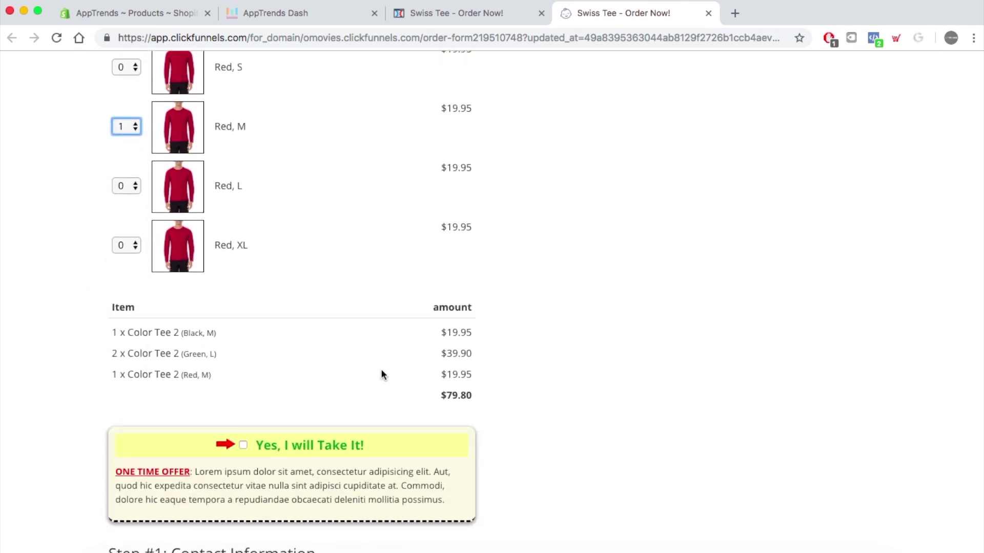
{"action": "scroll", "coordinate": [381, 365], "scroll_direction": "down", "scroll_amount": 1}
{"action": "scroll", "coordinate": [386, 330], "scroll_direction": "up", "scroll_amount": 10}
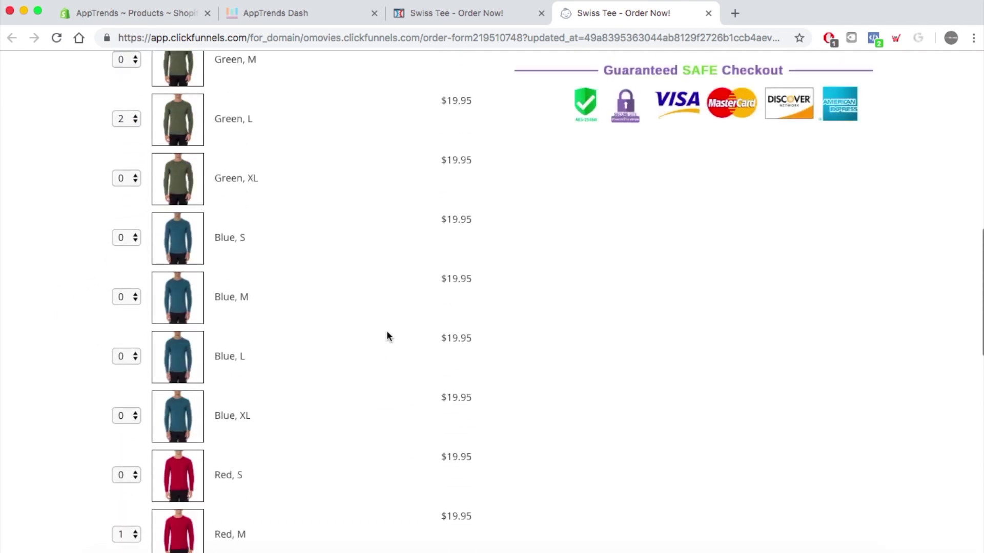
{"action": "scroll", "coordinate": [386, 330], "scroll_direction": "up", "scroll_amount": 15}
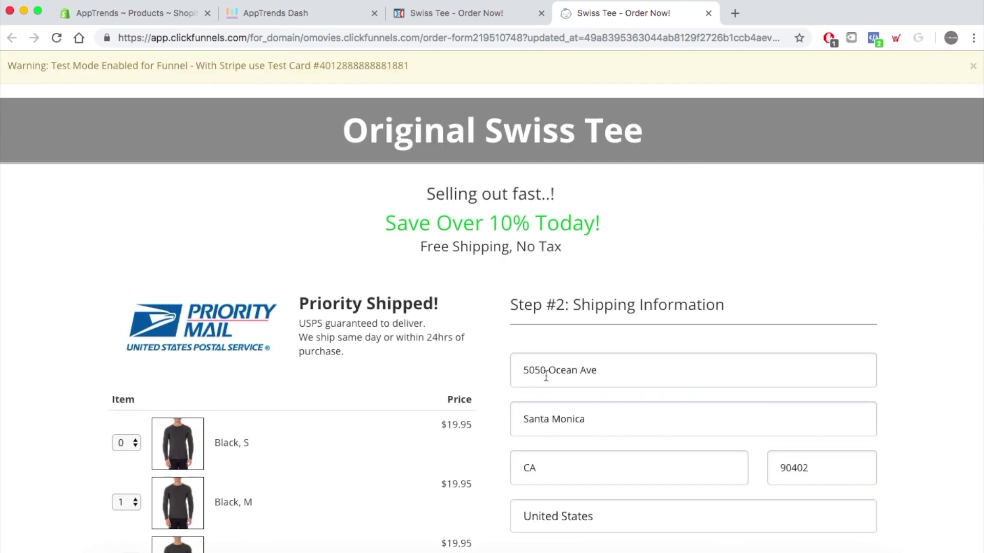
- Change the shipping address street number to 5151
{"action": "left_click_drag", "start_coordinate": [545, 372], "coordinate": [516, 372]}
{"action": "type", "text": "5151"}
{"action": "scroll", "coordinate": [655, 368], "scroll_direction": "down", "scroll_amount": 5}
{"action": "scroll", "coordinate": [655, 368], "scroll_direction": "up", "scroll_amount": 5}
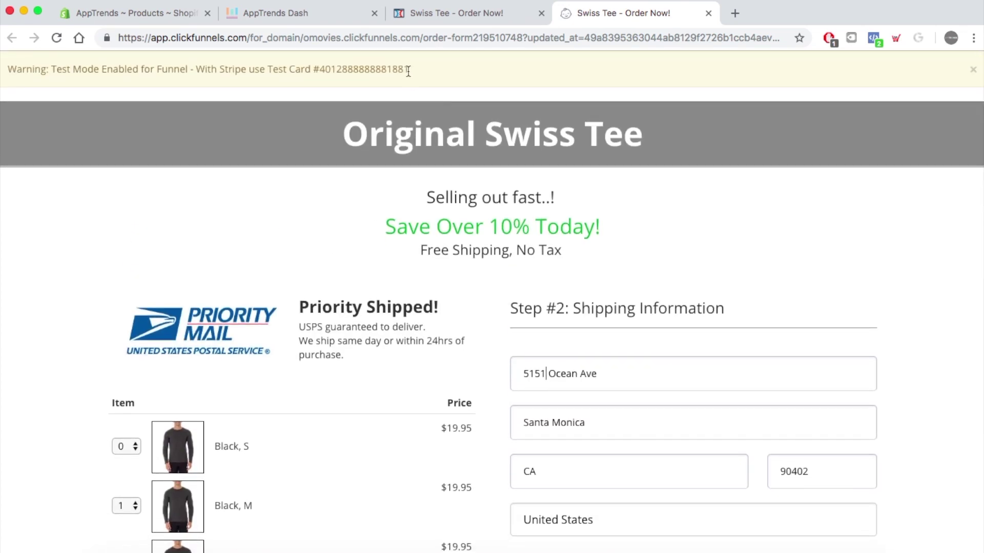
- Fill Card Number with the banner's test card number and enter 7 as the CVC
{"action": "left_click_drag", "start_coordinate": [408, 71], "coordinate": [341, 70]}
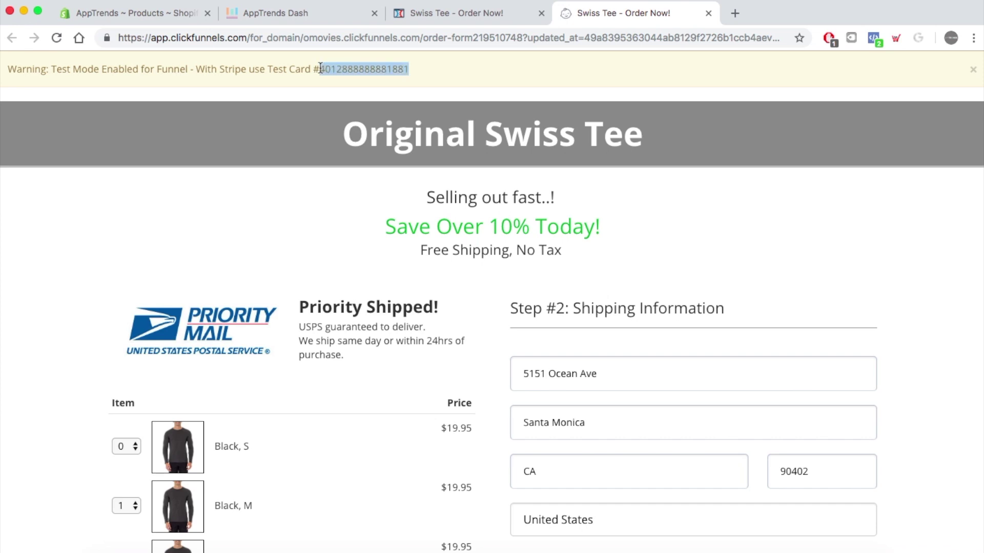
{"action": "scroll", "coordinate": [790, 222], "scroll_direction": "down", "scroll_amount": 10}
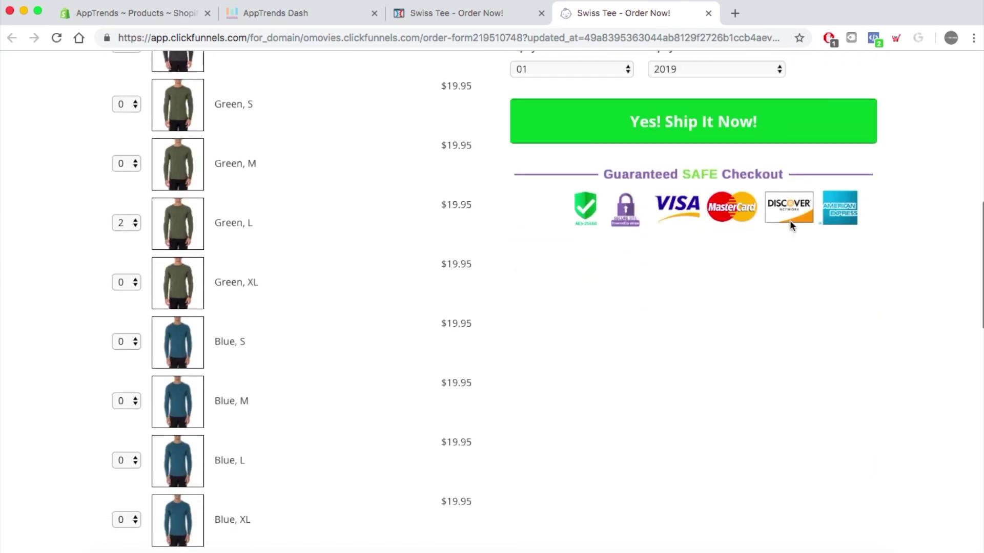
{"action": "scroll", "coordinate": [790, 221], "scroll_direction": "up", "scroll_amount": 5}
{"action": "left_click", "coordinate": [632, 310]}
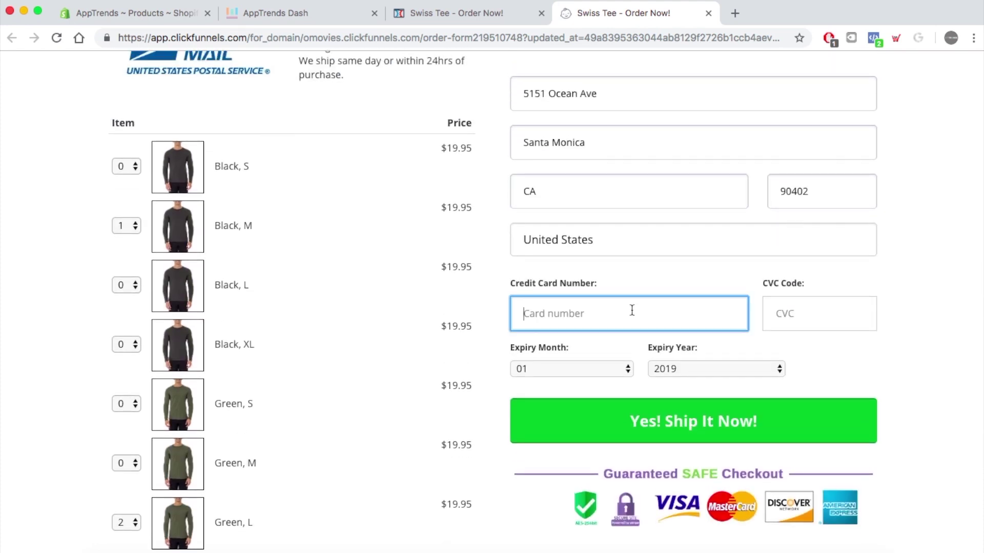
{"action": "key", "text": "super+v"}
{"action": "left_click", "coordinate": [800, 308]}
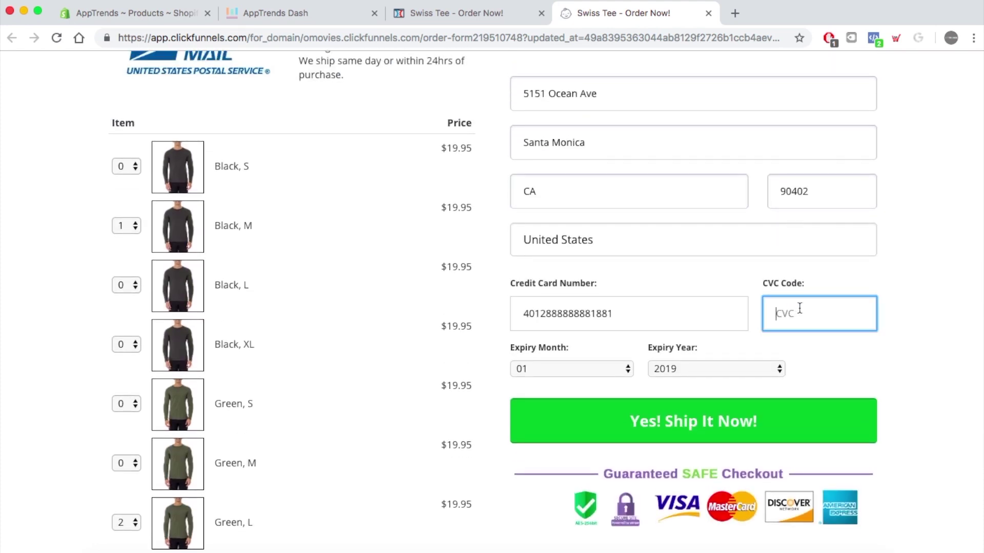
{"action": "type", "text": "786"}
- Choose 2020 as the expiry year and submit the test order
{"action": "left_click", "coordinate": [749, 370]}
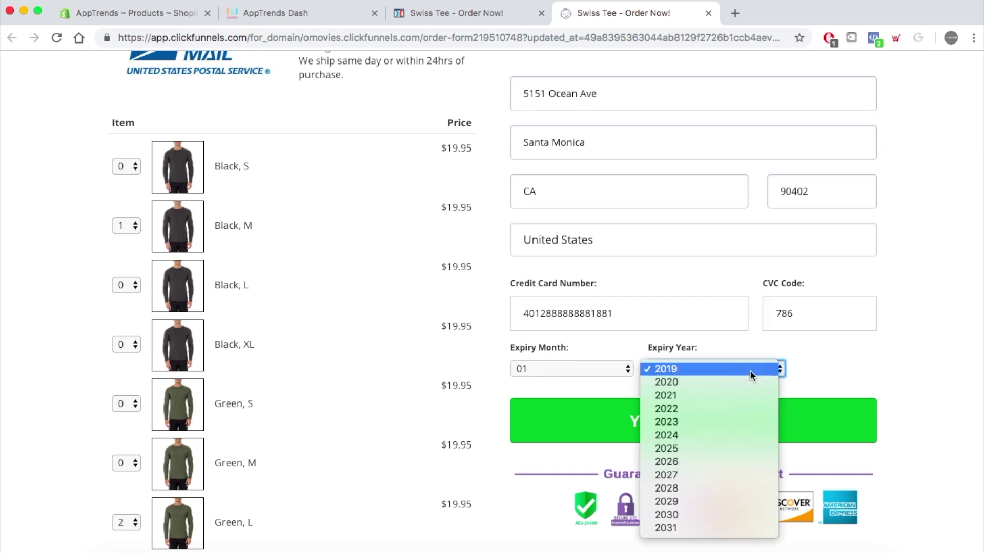
{"action": "left_click", "coordinate": [705, 383]}
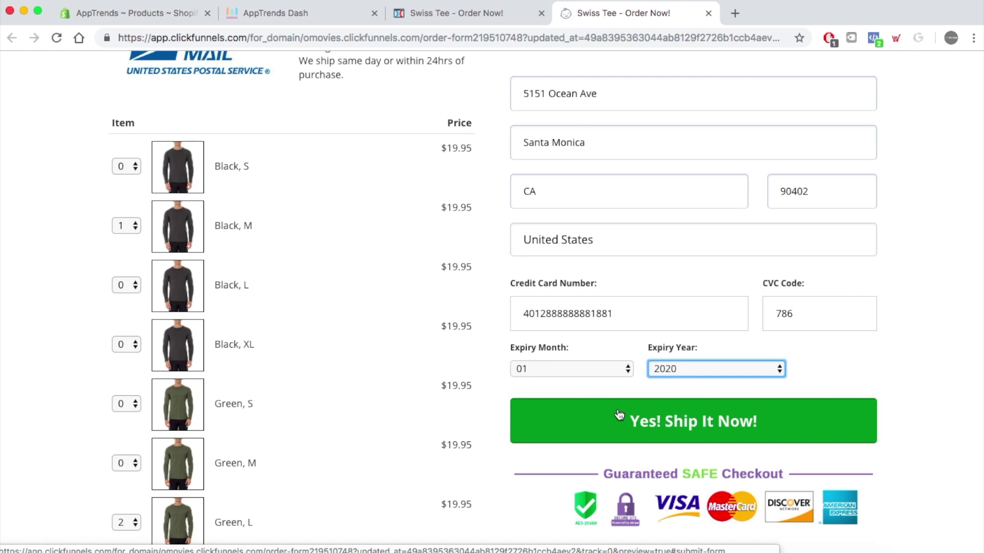
{"action": "left_click", "coordinate": [619, 415]}
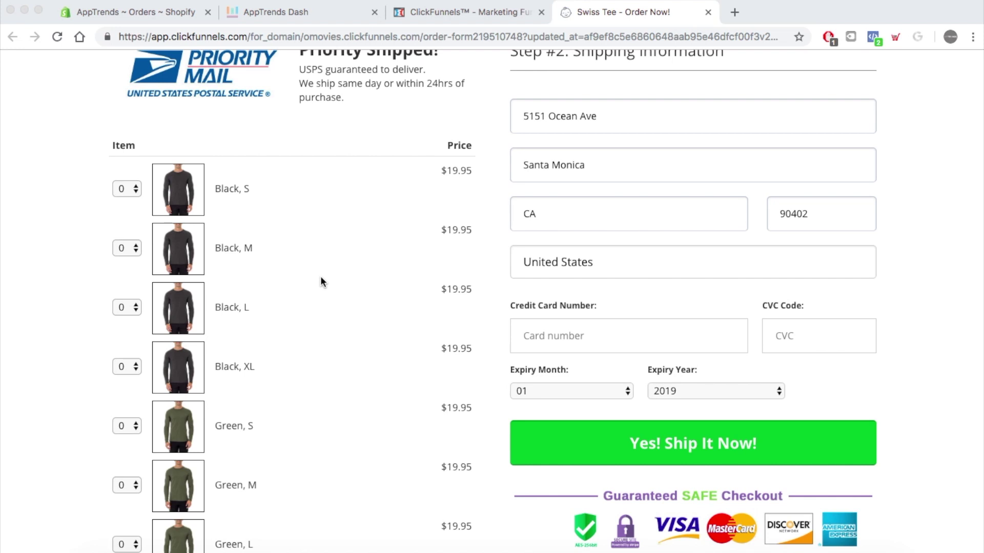
- Scroll the reset order form, then return to the Order Form products showing Tee Bump and Color Tee 2
{"action": "scroll", "coordinate": [330, 255], "scroll_direction": "down", "scroll_amount": 5}
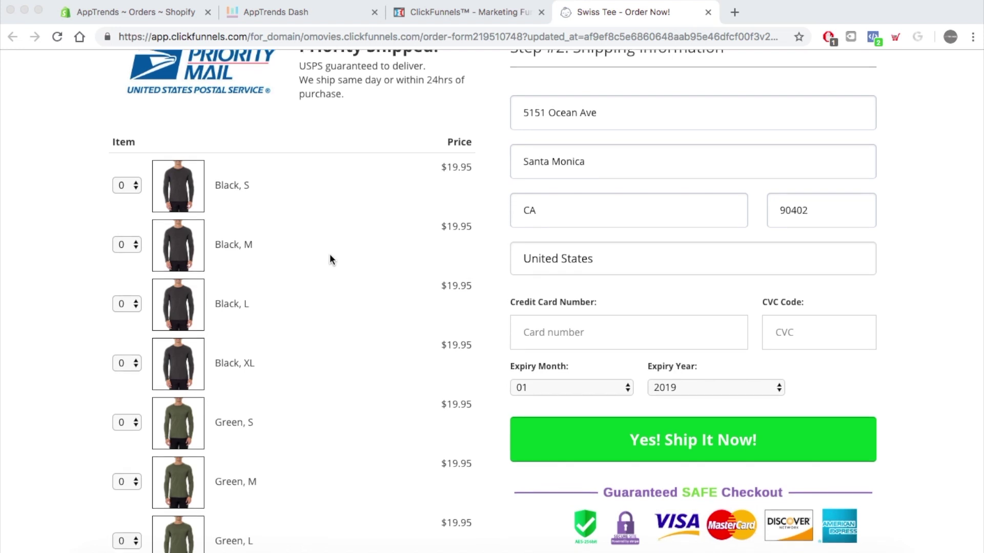
{"action": "scroll", "coordinate": [330, 255], "scroll_direction": "down", "scroll_amount": 15}
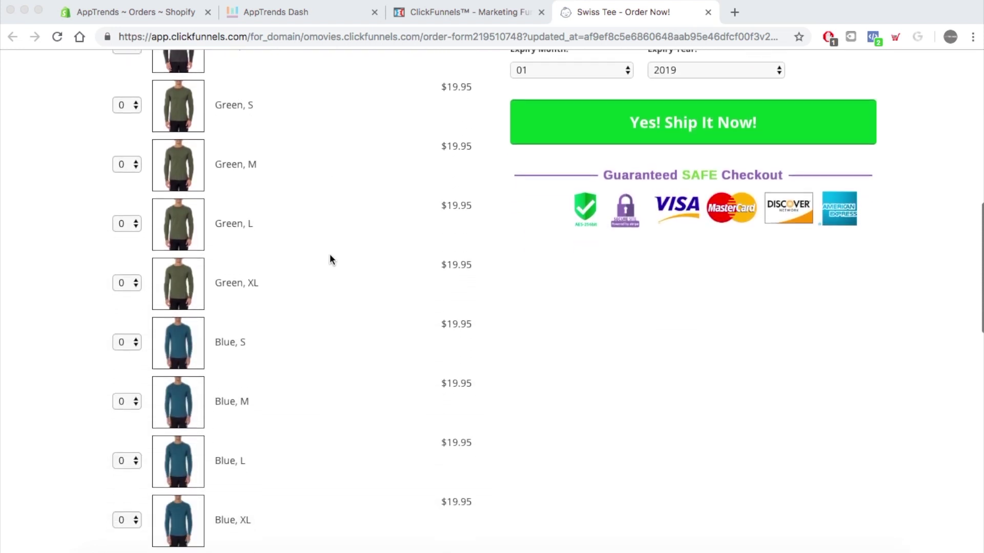
{"action": "scroll", "coordinate": [330, 256], "scroll_direction": "up", "scroll_amount": 16}
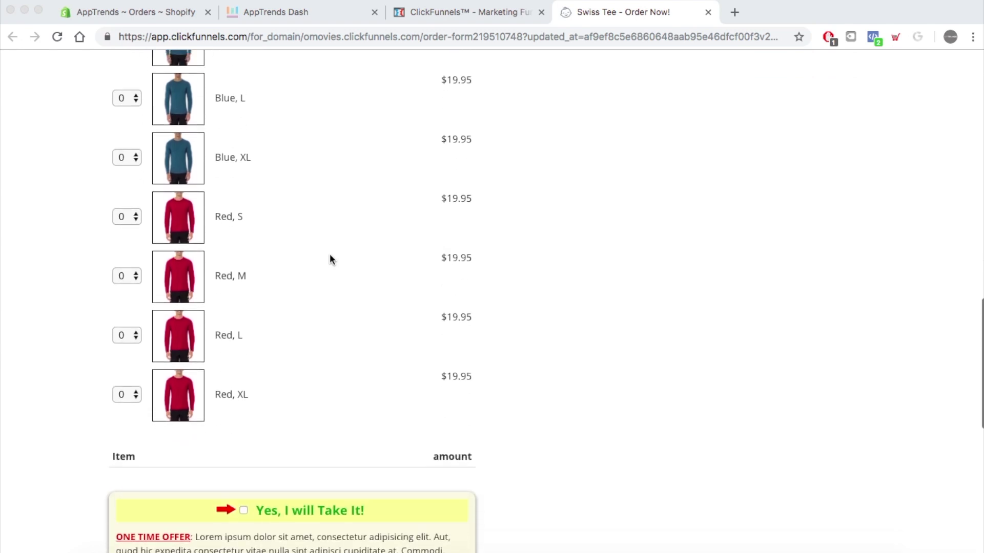
{"action": "scroll", "coordinate": [330, 259], "scroll_direction": "up", "scroll_amount": 3}
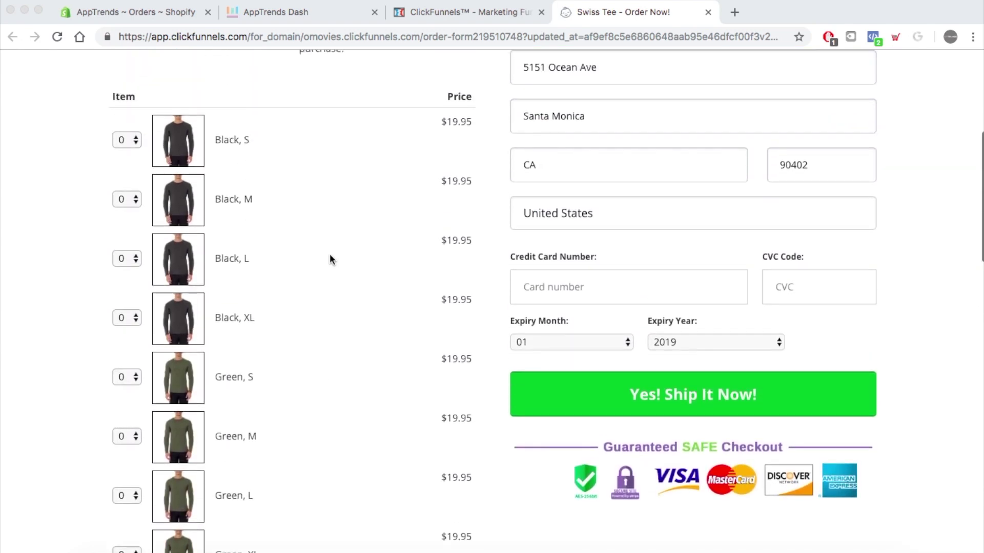
{"action": "left_click", "coordinate": [456, 15]}
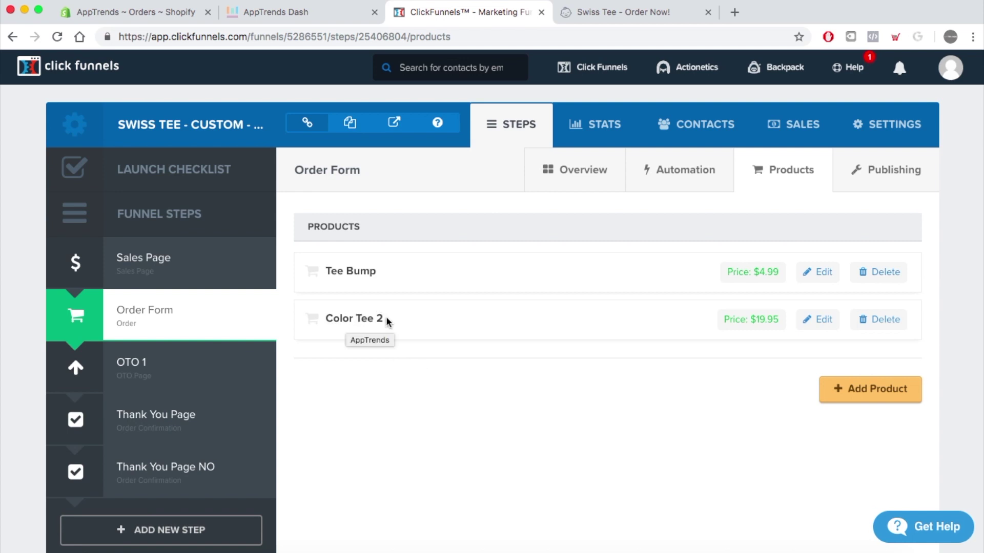
{"action": "scroll", "coordinate": [432, 347], "scroll_direction": "down", "scroll_amount": 3}
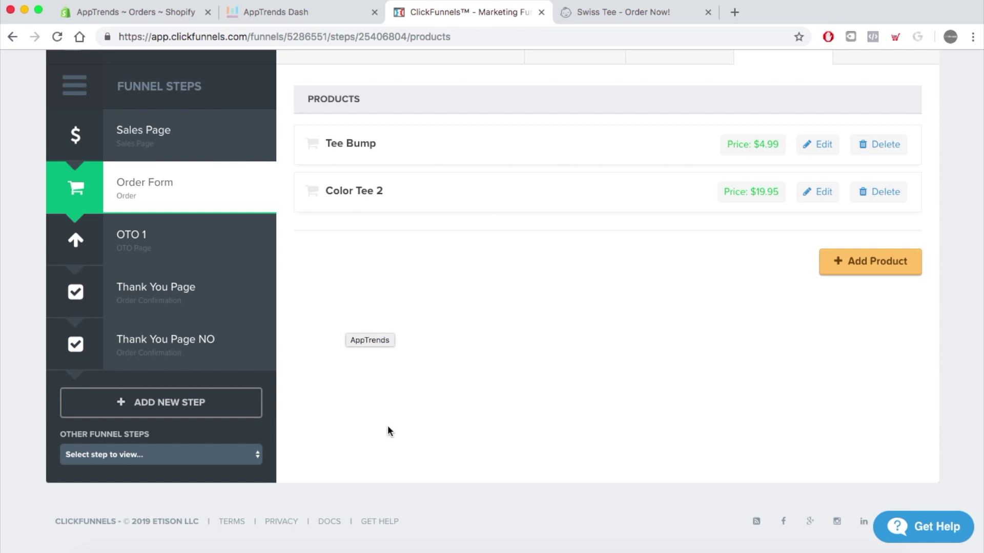
{"action": "scroll", "coordinate": [425, 249], "scroll_direction": "up", "scroll_amount": 3}
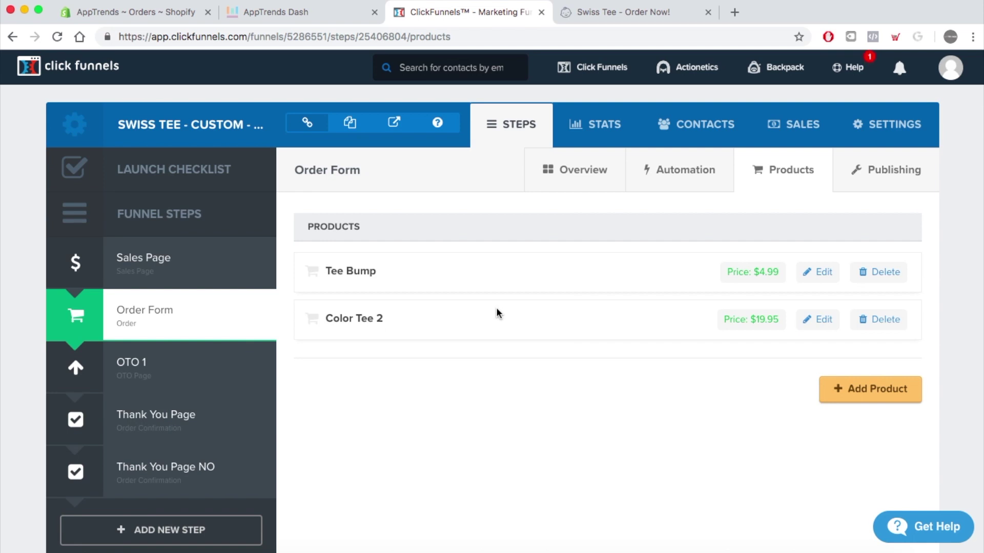
- In the Shopify orders list, open the second order from the top
{"action": "left_click", "coordinate": [143, 11]}
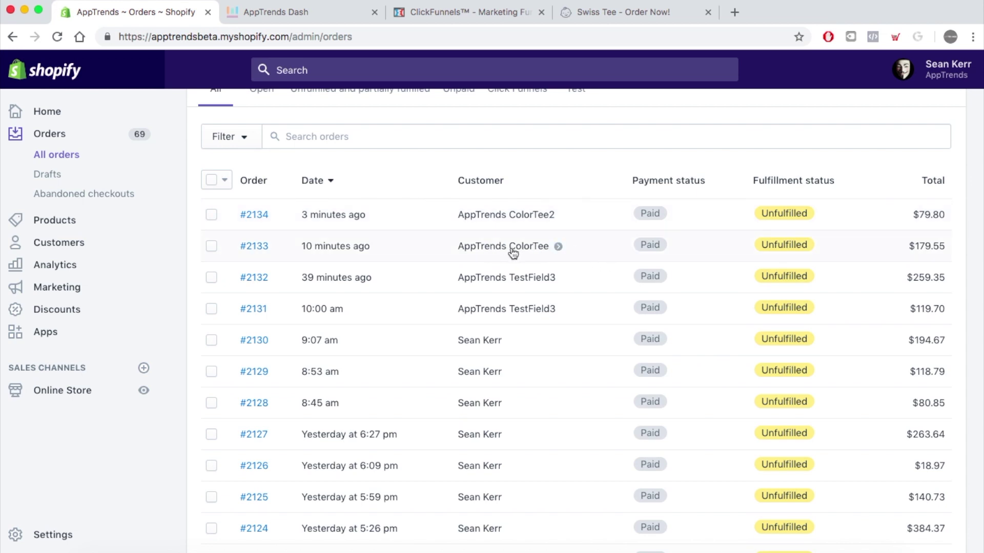
{"action": "left_click", "coordinate": [254, 246]}
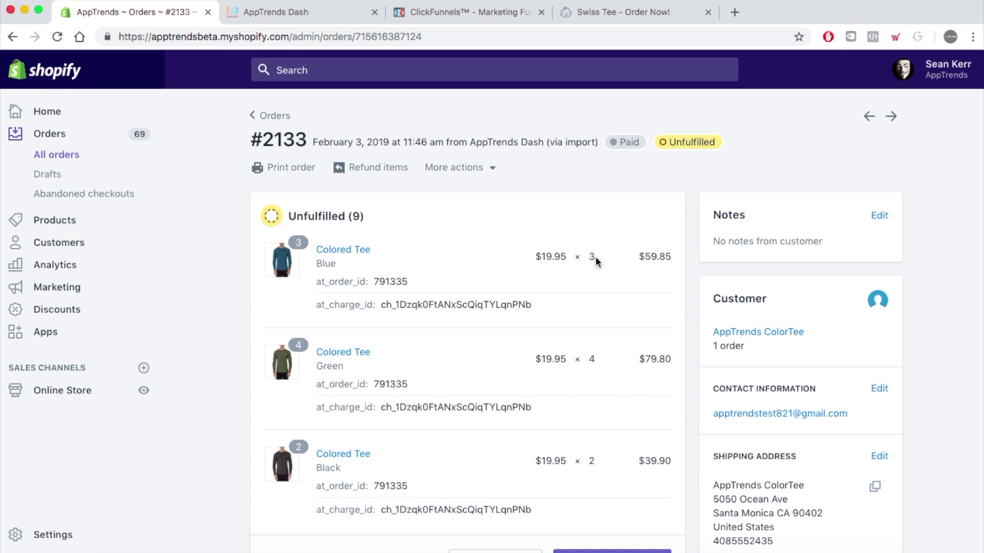
- Look over the order's Blue, Green and Black Colored Tee lines, then go back to the orders list
{"action": "scroll", "coordinate": [592, 315], "scroll_direction": "down", "scroll_amount": 3}
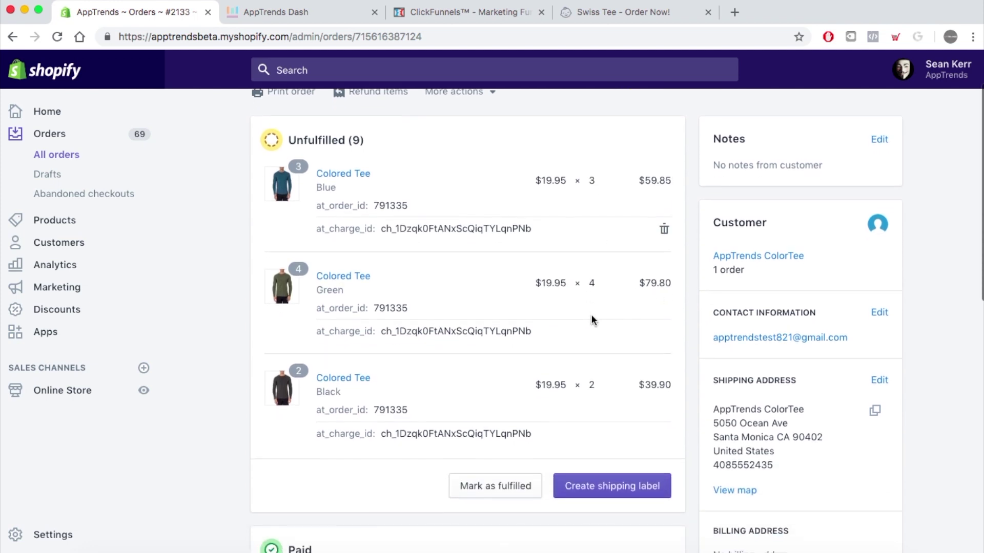
{"action": "scroll", "coordinate": [592, 321], "scroll_direction": "up", "scroll_amount": 2}
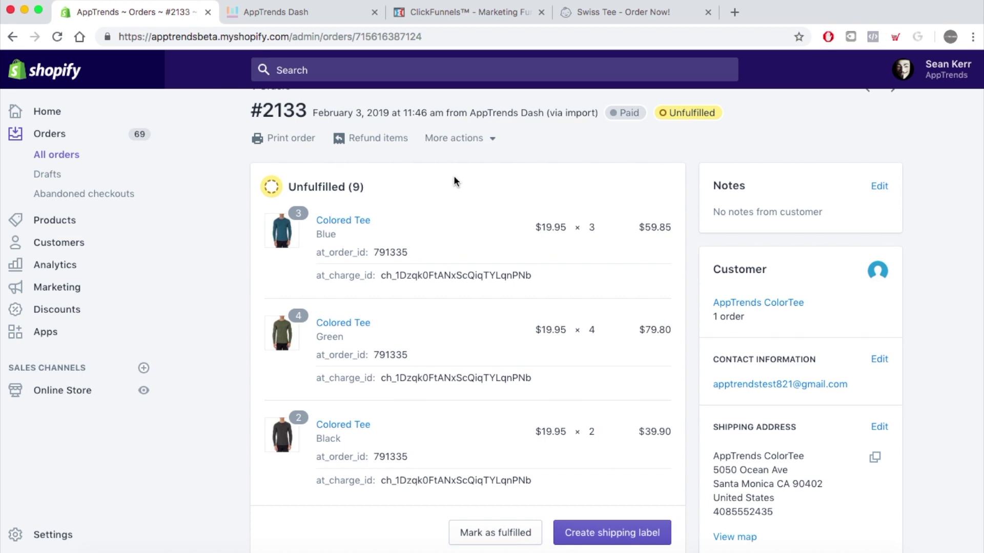
{"action": "scroll", "coordinate": [453, 177], "scroll_direction": "down", "scroll_amount": 3}
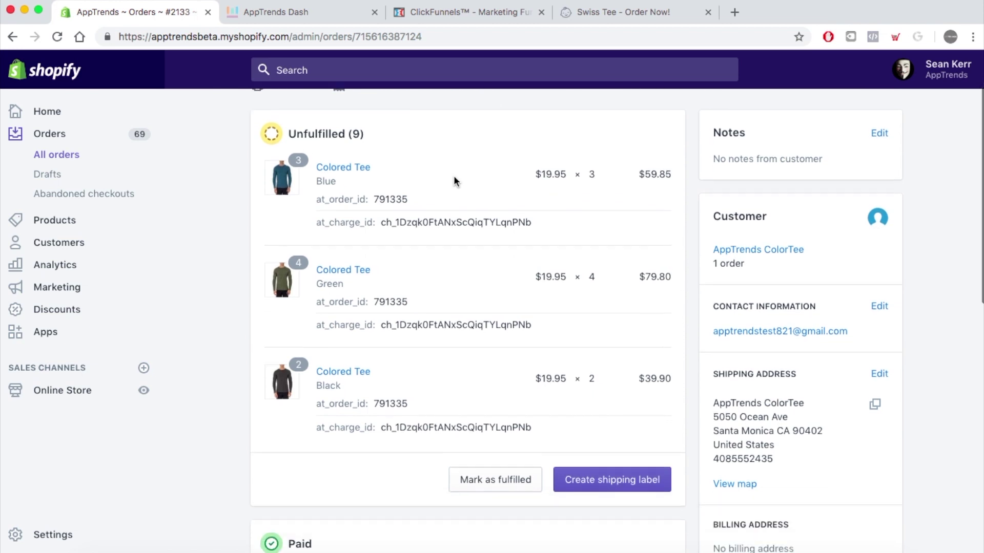
{"action": "scroll", "coordinate": [454, 177], "scroll_direction": "up", "scroll_amount": 2}
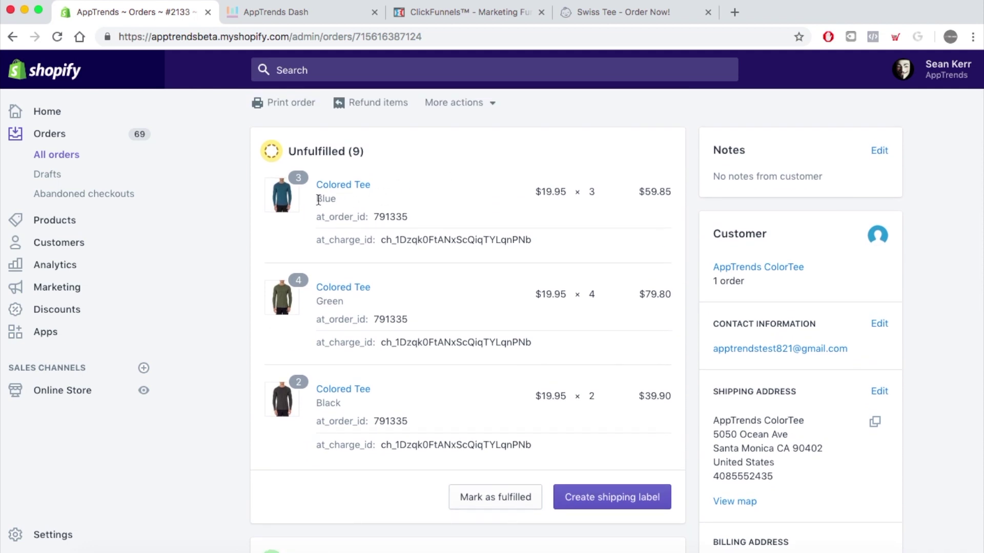
{"action": "left_click_drag", "start_coordinate": [317, 201], "coordinate": [329, 199]}
{"action": "scroll", "coordinate": [496, 220], "scroll_direction": "down", "scroll_amount": 5}
{"action": "scroll", "coordinate": [496, 219], "scroll_direction": "up", "scroll_amount": 2}
{"action": "scroll", "coordinate": [497, 220], "scroll_direction": "up", "scroll_amount": 3}
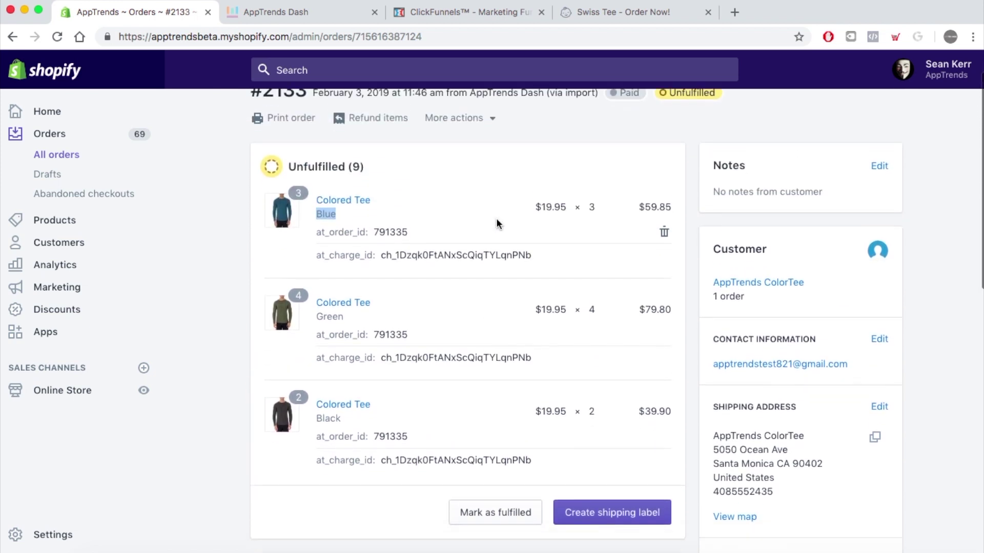
{"action": "scroll", "coordinate": [496, 220], "scroll_direction": "down", "scroll_amount": 5}
{"action": "scroll", "coordinate": [496, 217], "scroll_direction": "up", "scroll_amount": 7}
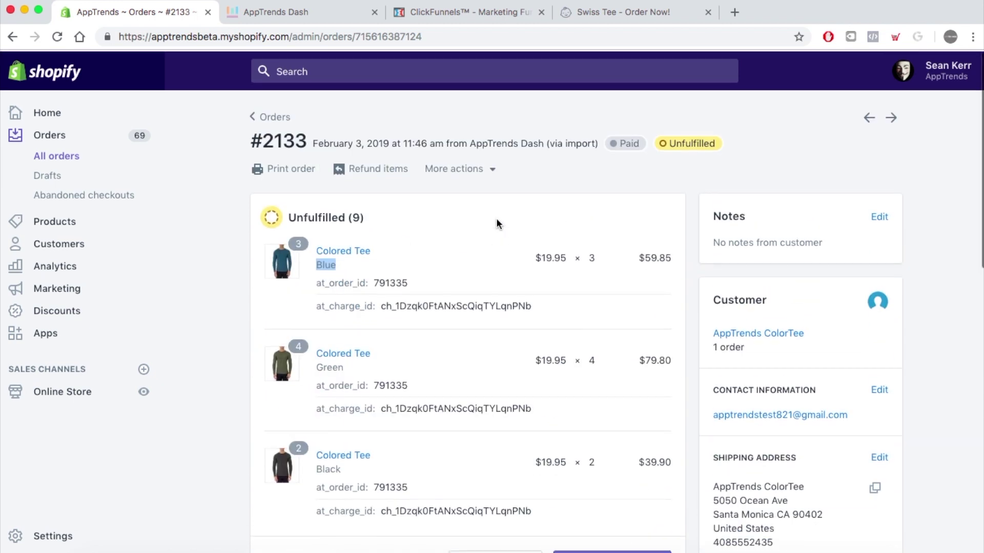
{"action": "left_click", "coordinate": [390, 257]}
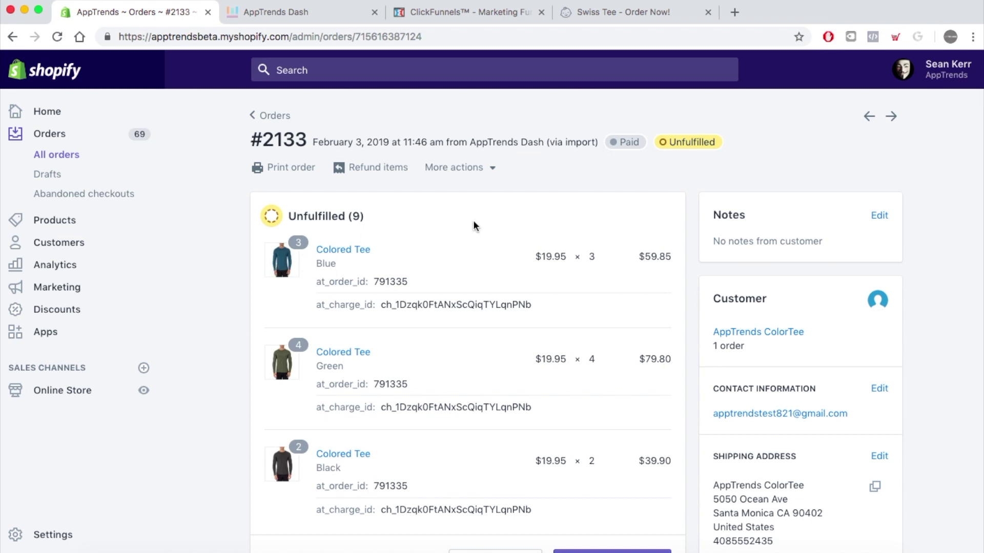
{"action": "left_click", "coordinate": [274, 116]}
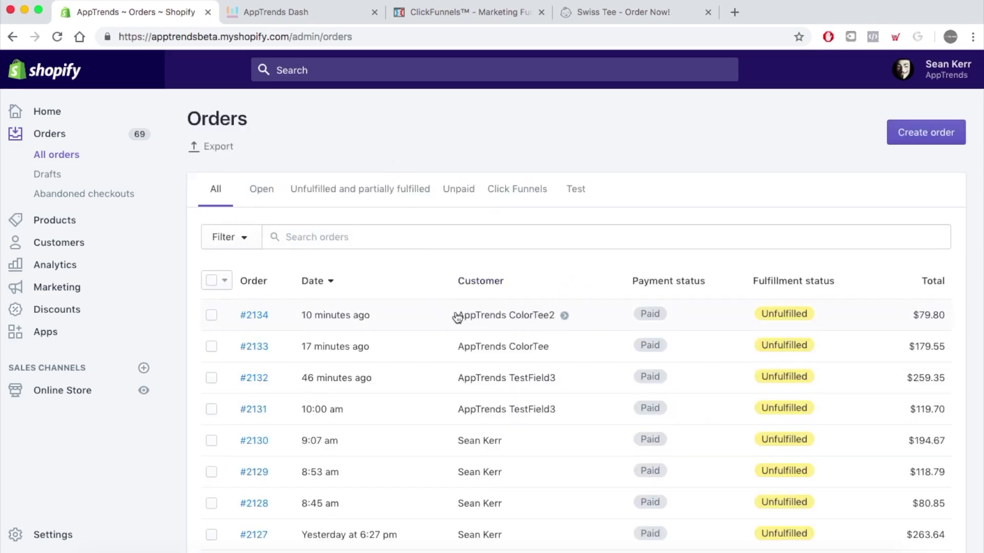
- Open newest order #2134 and scroll to its Red M, Green L and Black M items
{"action": "left_click", "coordinate": [254, 315]}
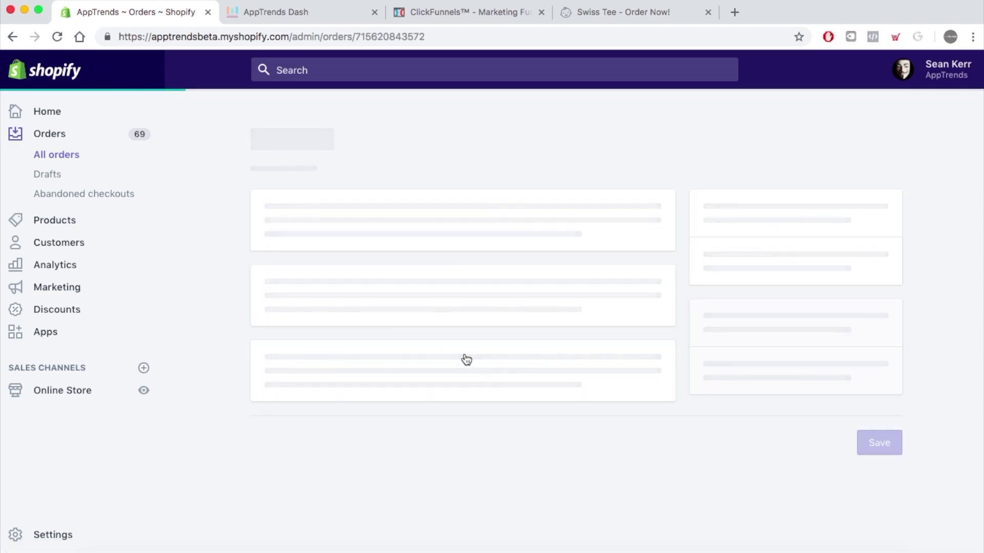
{"action": "scroll", "coordinate": [465, 356], "scroll_direction": "down", "scroll_amount": 2}
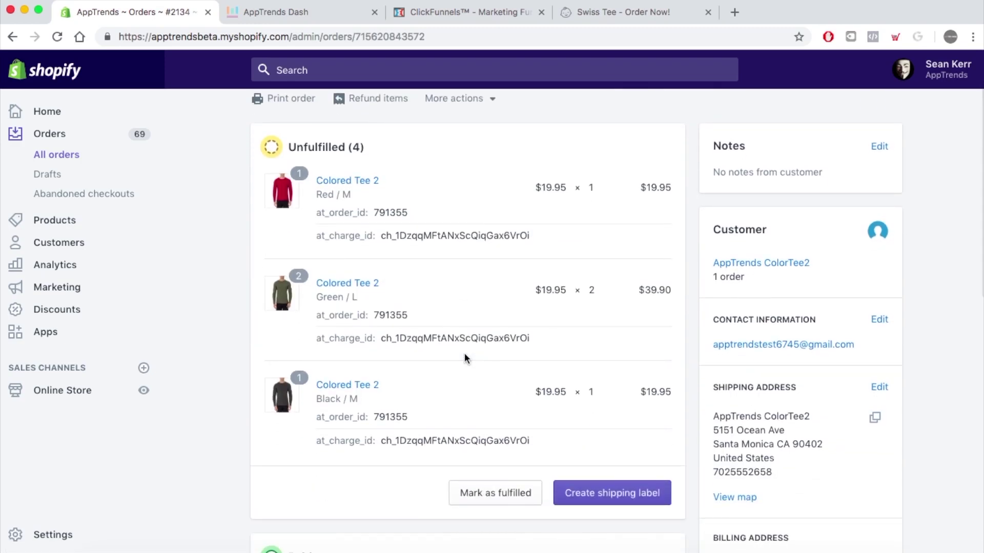